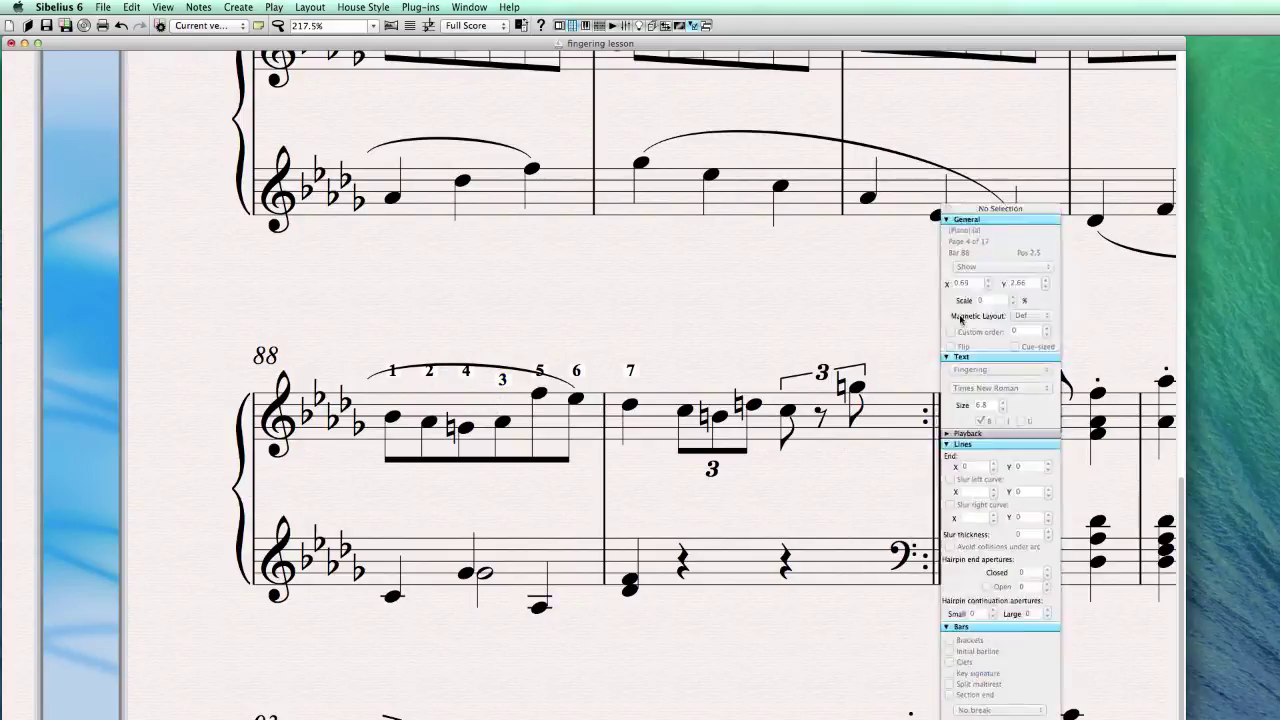
Move the Properties window away from the music and select bar 88's fingerings
left_click_drag(1004, 211, 1056, 104)
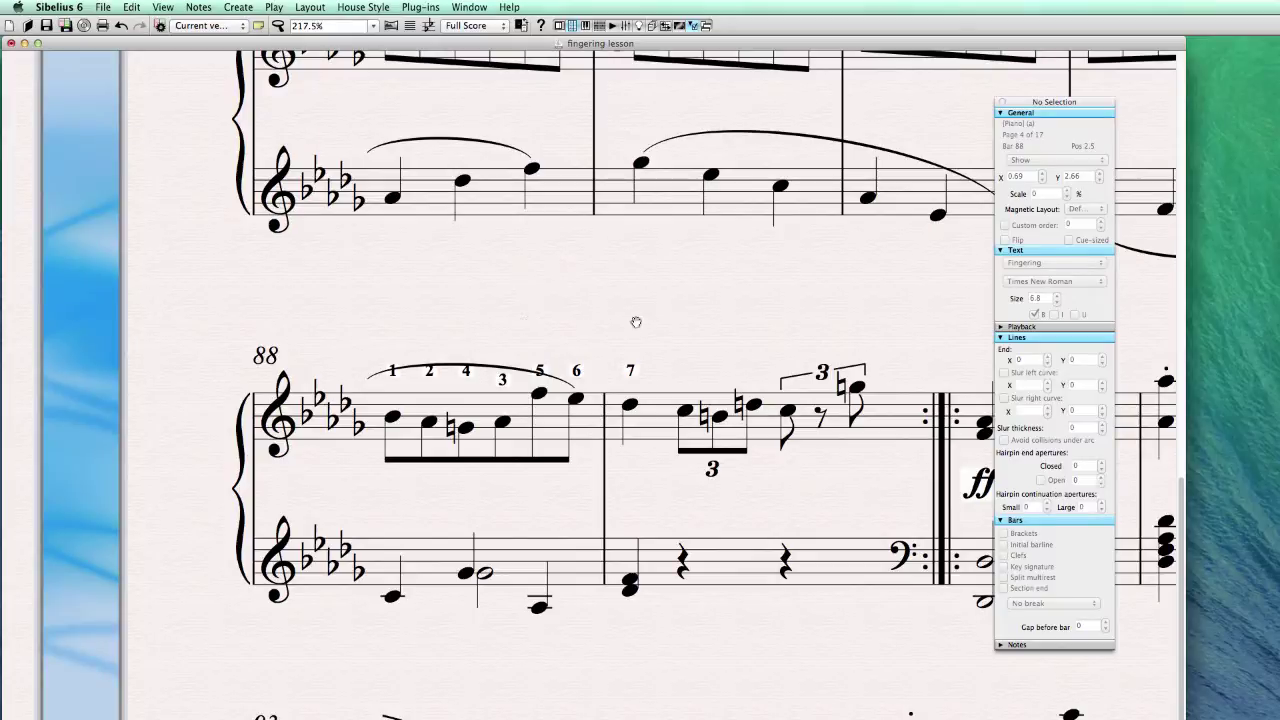
left_click_drag(1016, 102, 1044, 87)
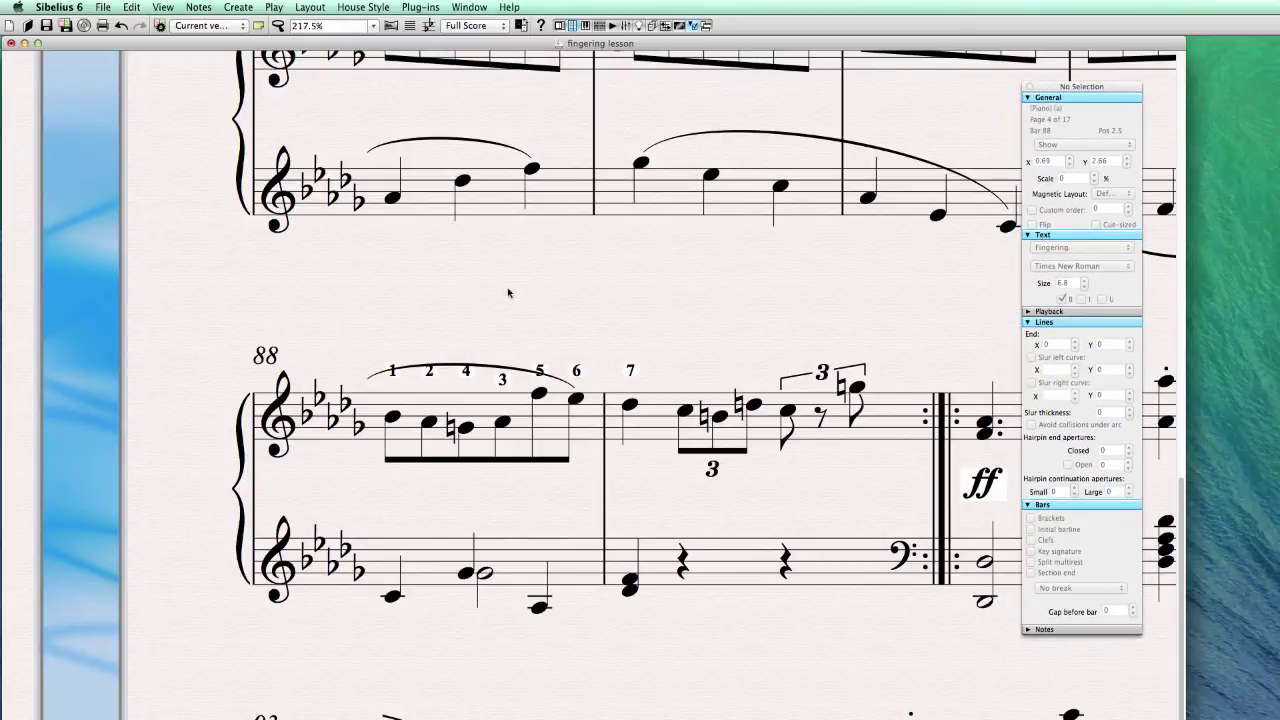
left_click(430, 377)
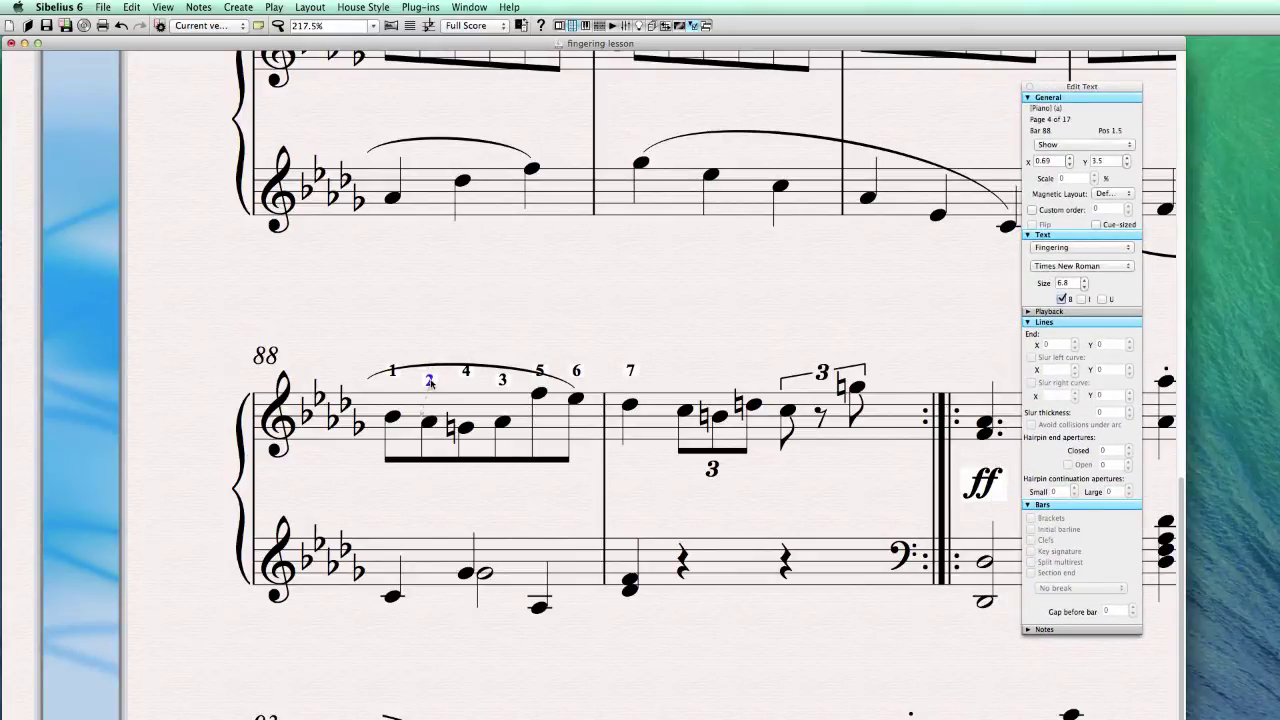
left_click(394, 378)
Drag the 1 fingering above bar 88's first note closer to its note
left_click_drag(395, 381, 466, 383)
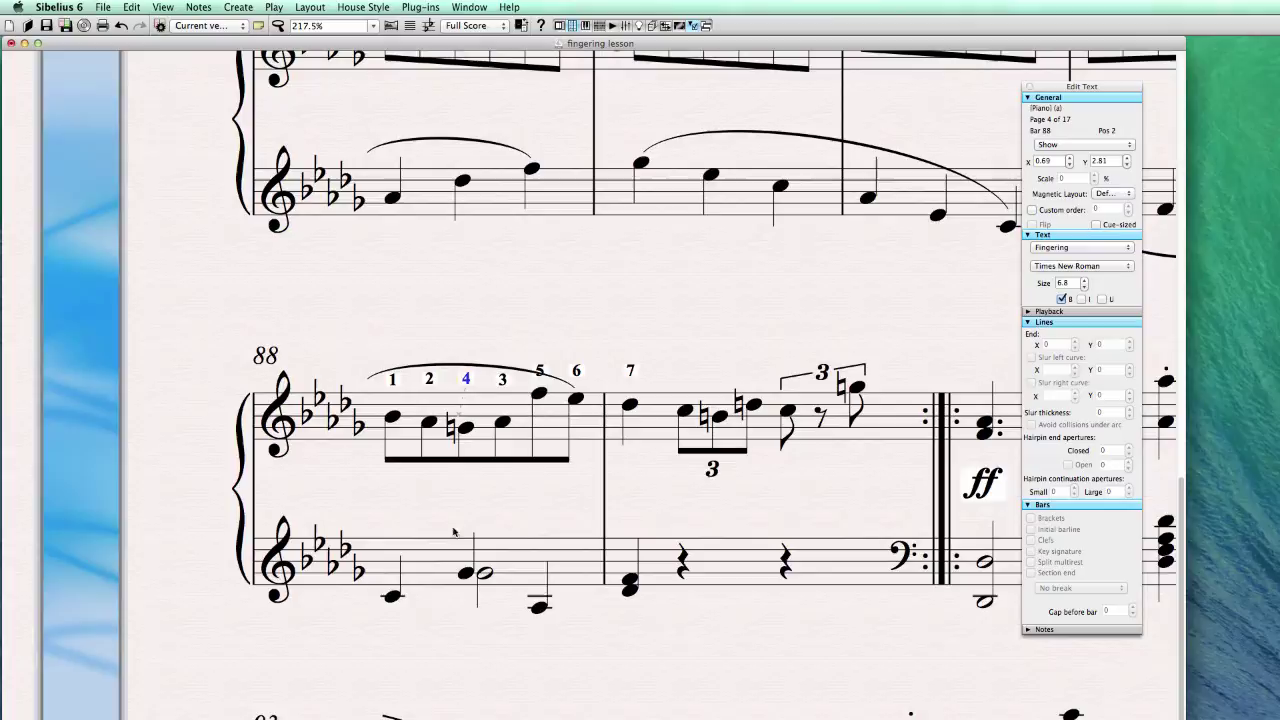
key("Escape")
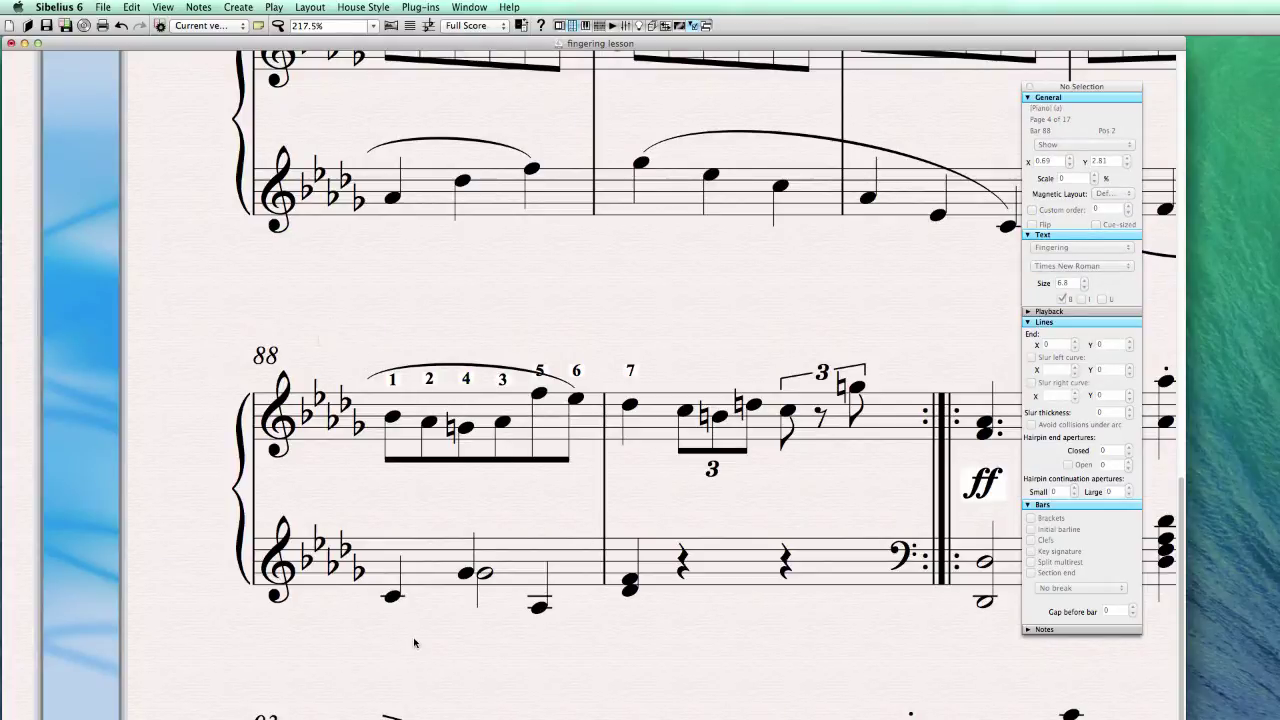
left_click(393, 381)
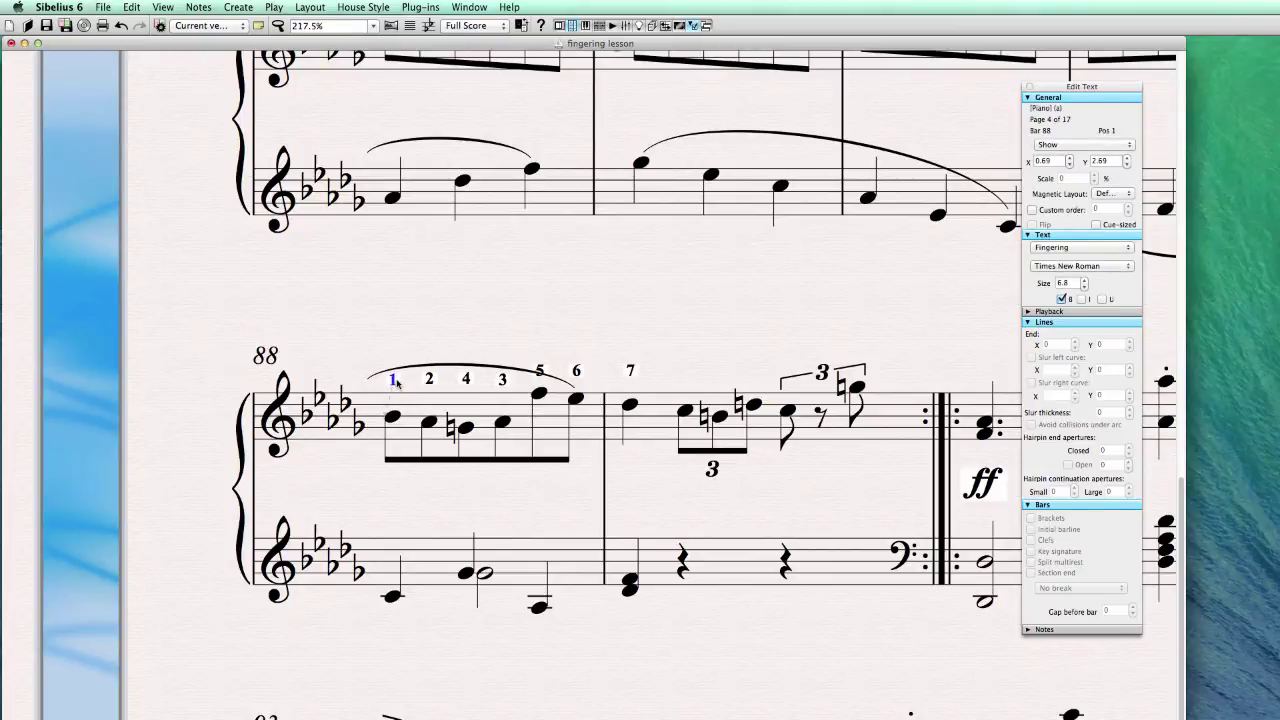
left_click(410, 567)
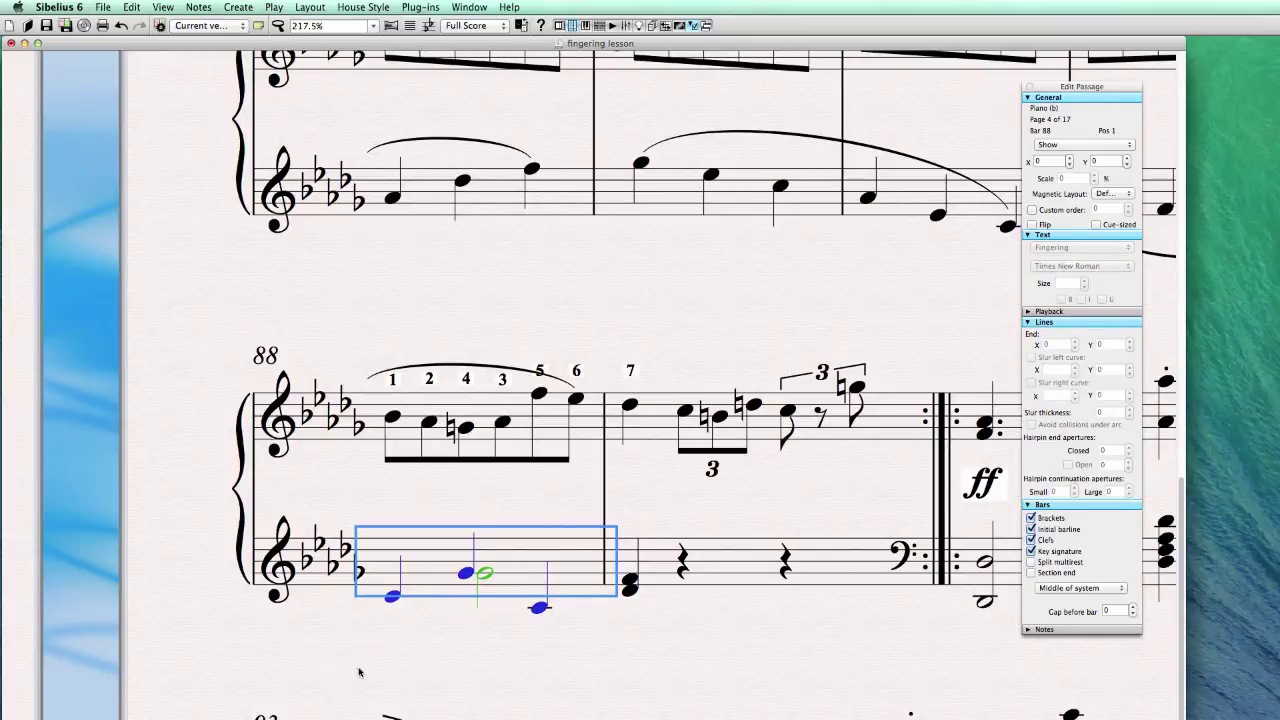
left_click(453, 653)
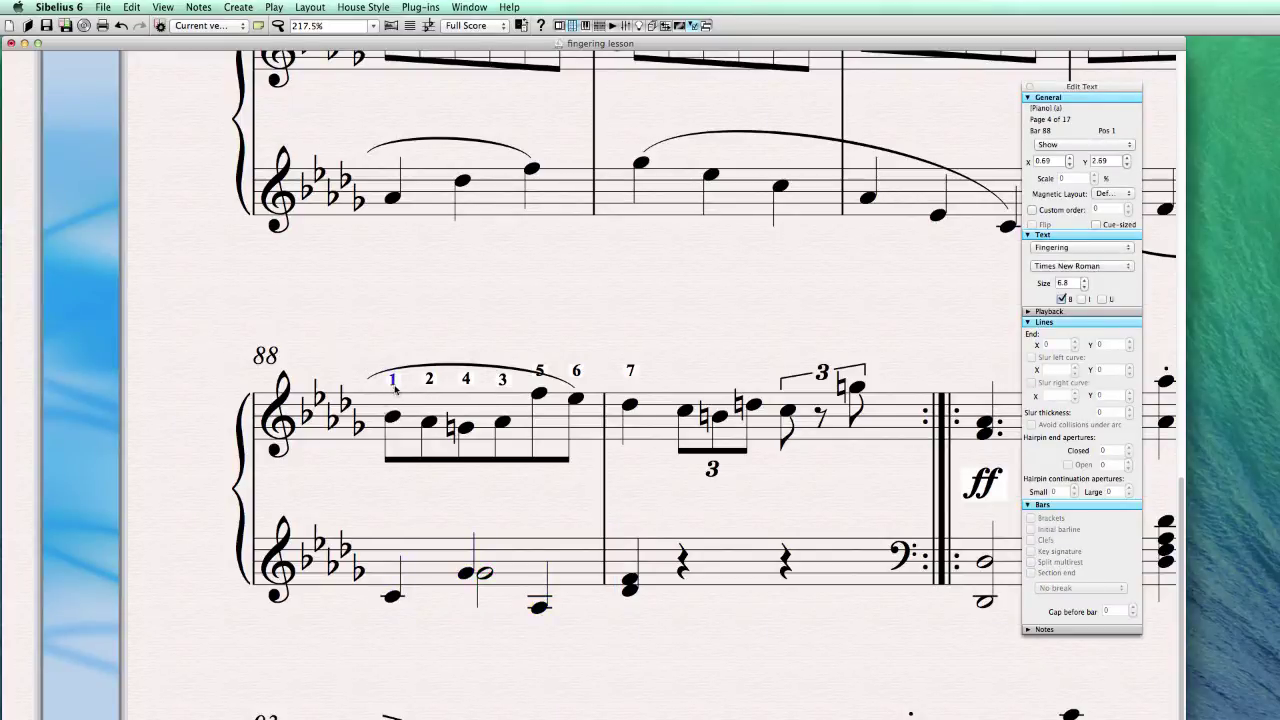
Drag bar 88's 1, 2 and 5 fingerings into place and lower the 6 with the Down arrow
mouse_move(393, 381)
left_mouse_down()
mouse_move(392, 618)
mouse_move(393, 375)
left_mouse_up()
left_click_drag(433, 387, 435, 389)
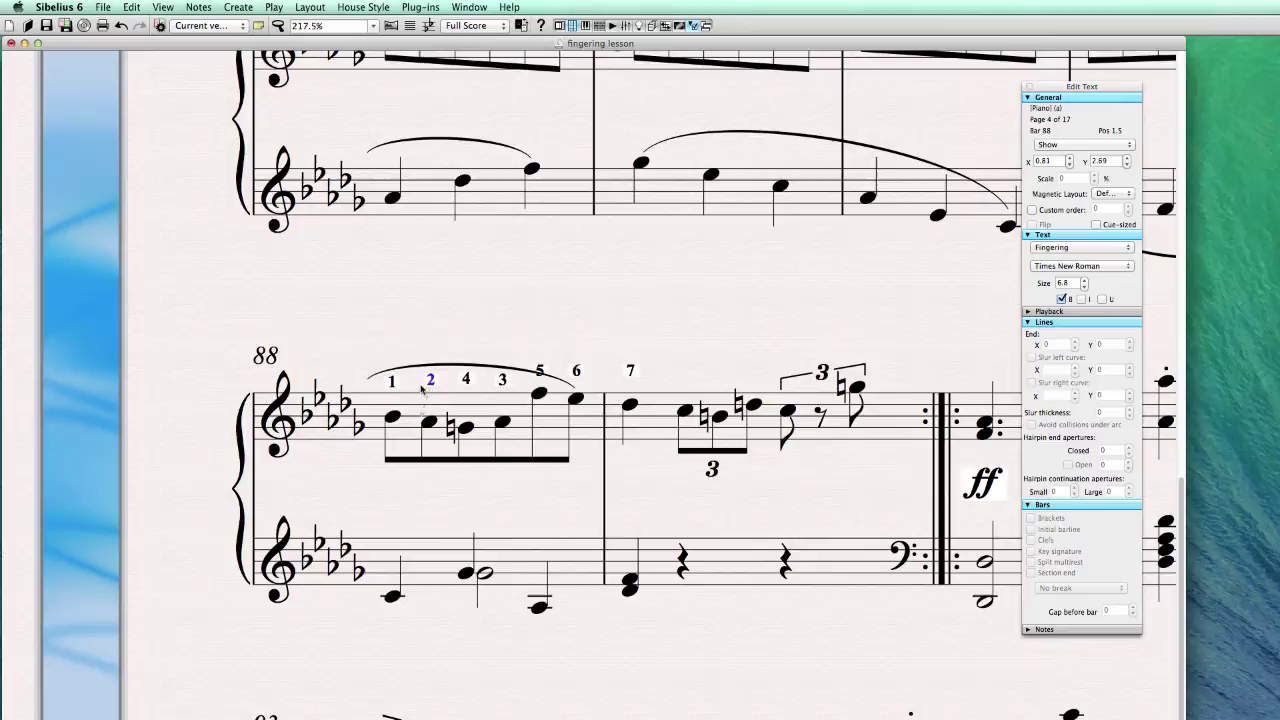
left_click_drag(541, 372, 541, 364)
left_click(577, 372)
key("Down")
key("Down")
key("Down")
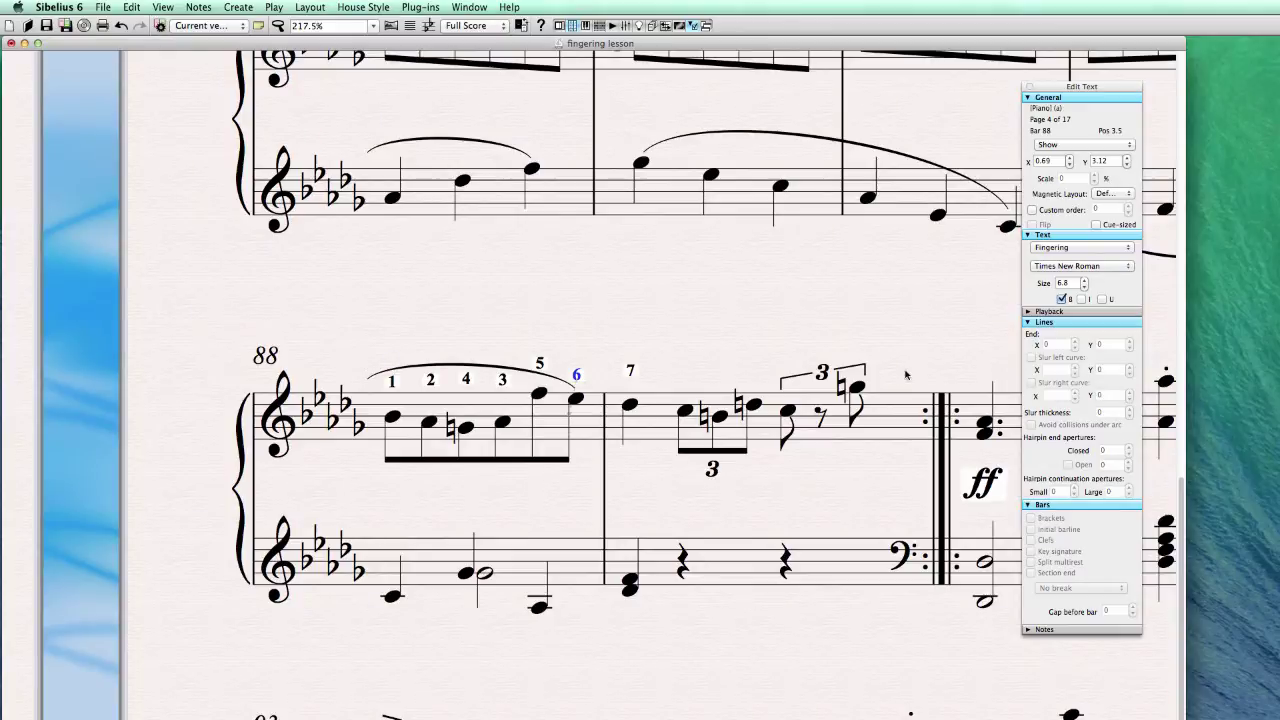
Recentre the score on bar 88 and drag its 2 fingering closer to its note
scroll(487, 514, "right", 2)
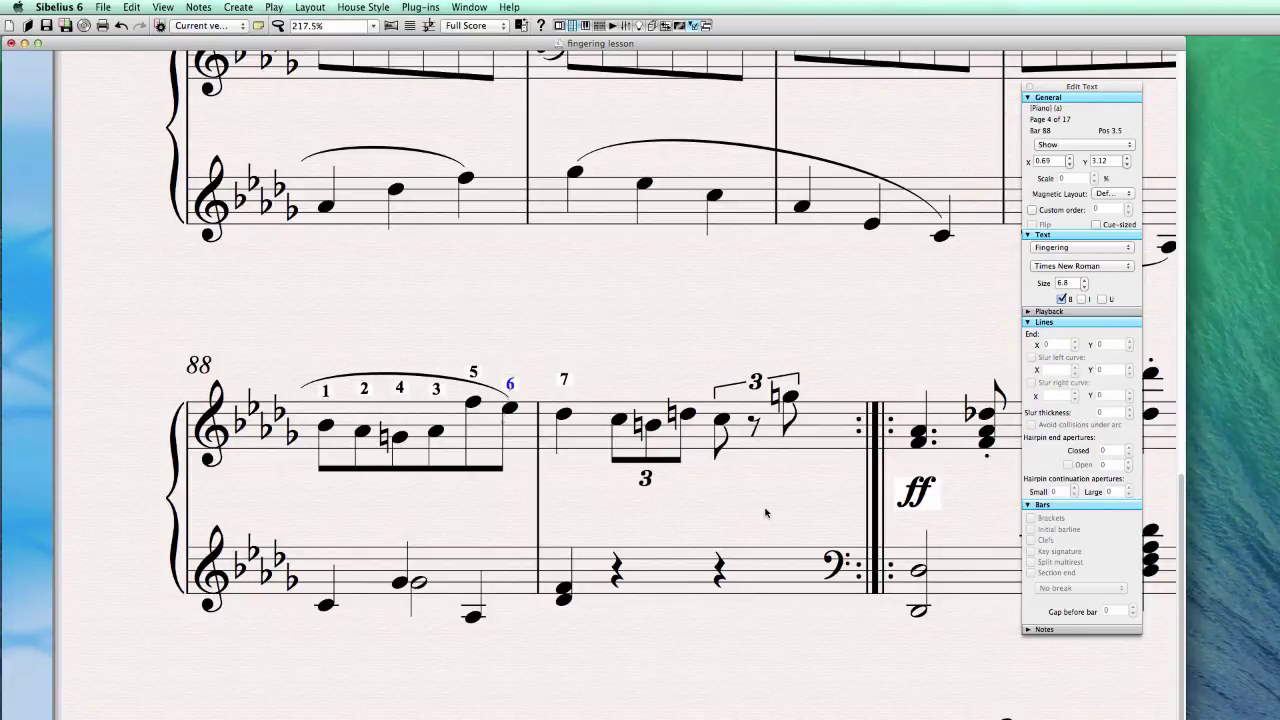
mouse_move(751, 517)
left_mouse_down()
mouse_move(811, 413)
mouse_move(771, 486)
left_mouse_up()
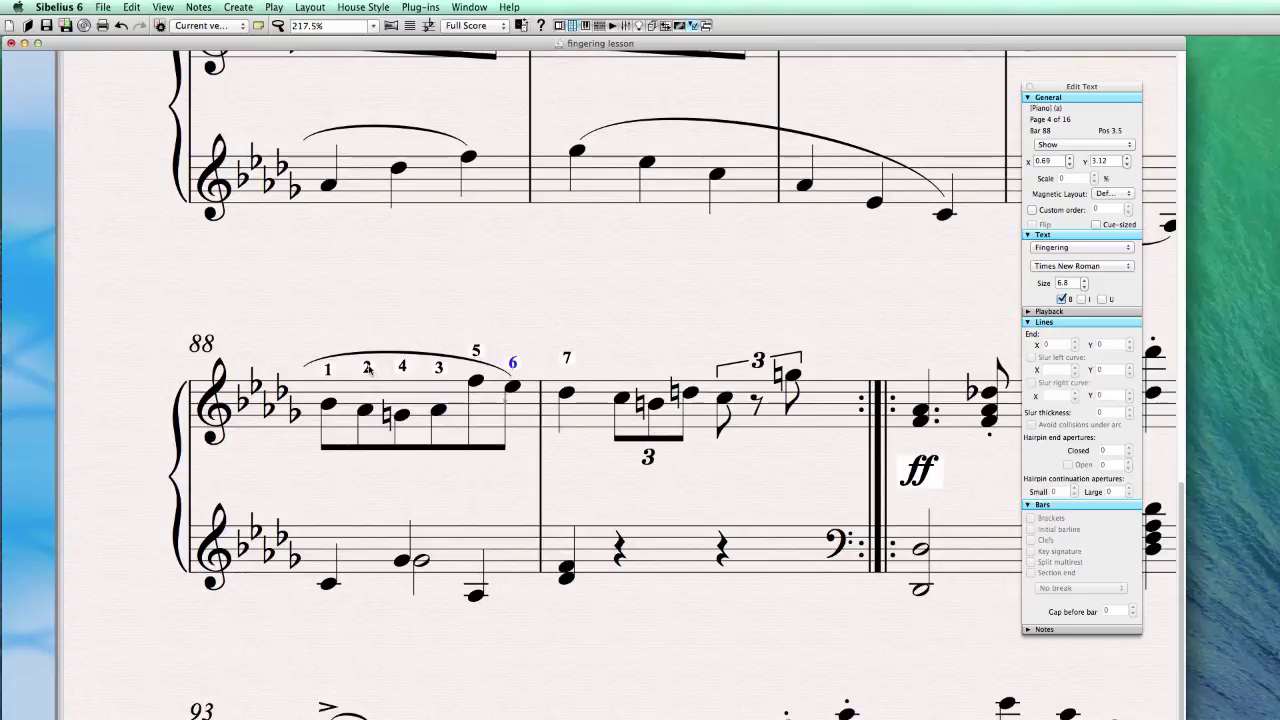
mouse_move(368, 371)
left_mouse_down()
mouse_move(367, 392)
mouse_move(367, 368)
left_mouse_up()
mouse_move(759, 466)
left_mouse_down()
mouse_move(443, 503)
mouse_move(457, 523)
mouse_move(503, 526)
mouse_move(718, 636)
mouse_move(695, 436)
mouse_move(677, 396)
left_mouse_up()
scroll(530, 435, "down", 1)
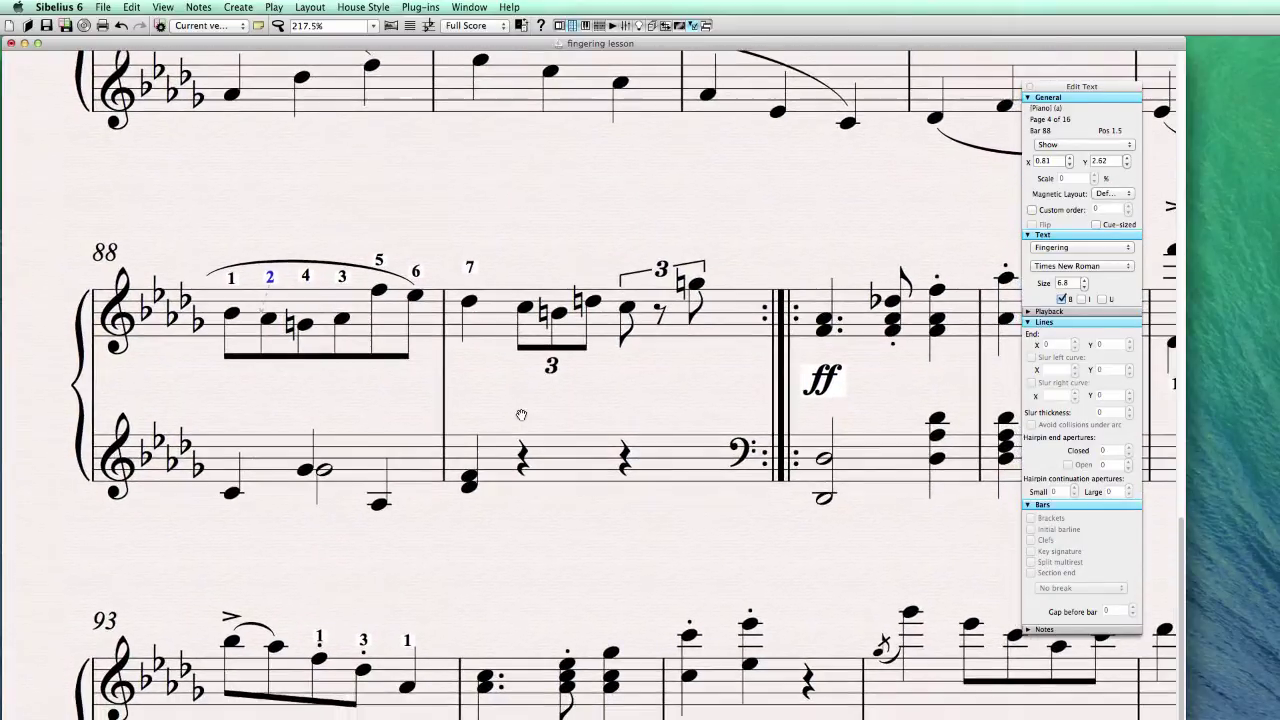
Nudge bar 88's 1 fingering up and down with the arrow keys to level it
key("Escape")
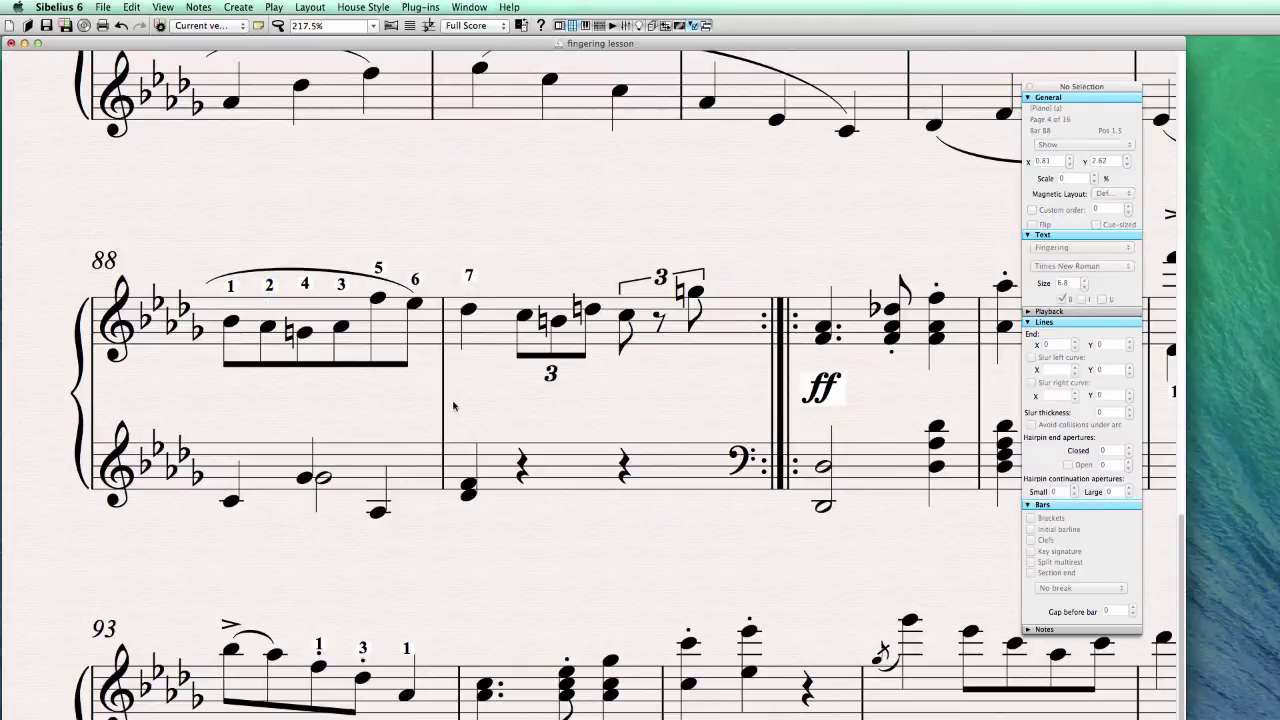
left_click(230, 289)
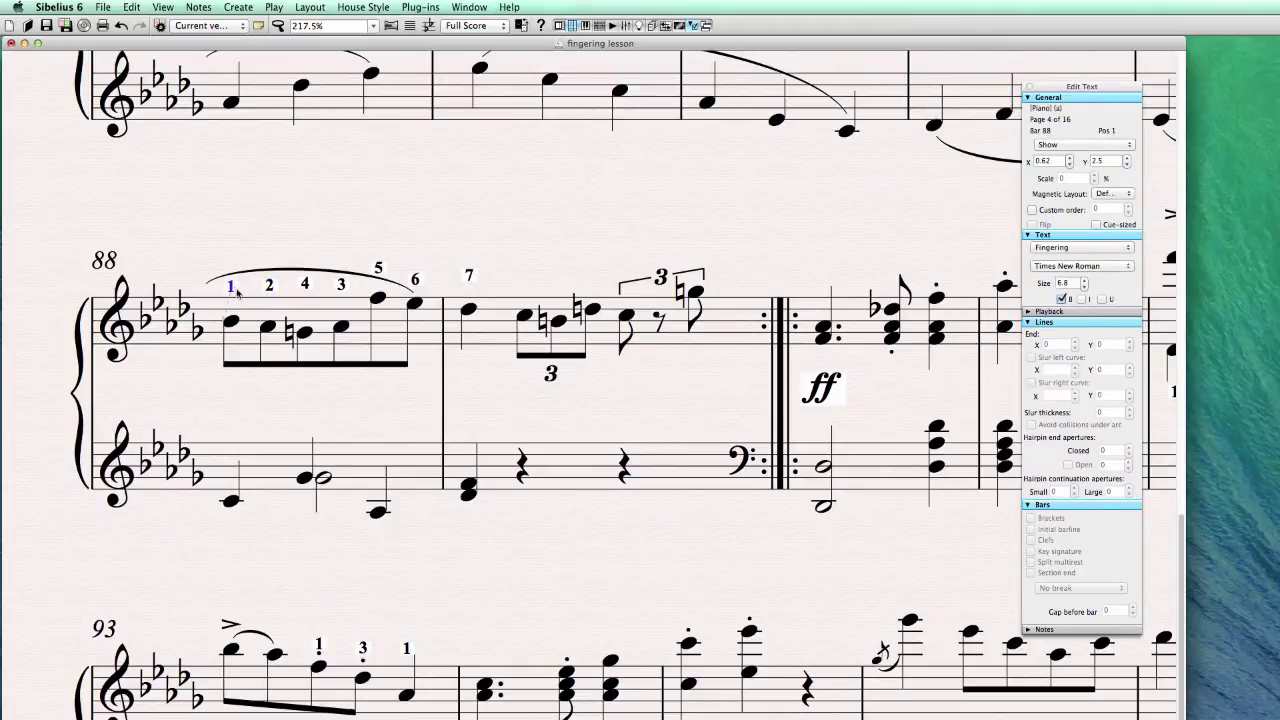
key("Up")
key("Up")
key("Up")
key("Down")
key("Down")
key("Down")
key("Up")
key("Up")
key("Up")
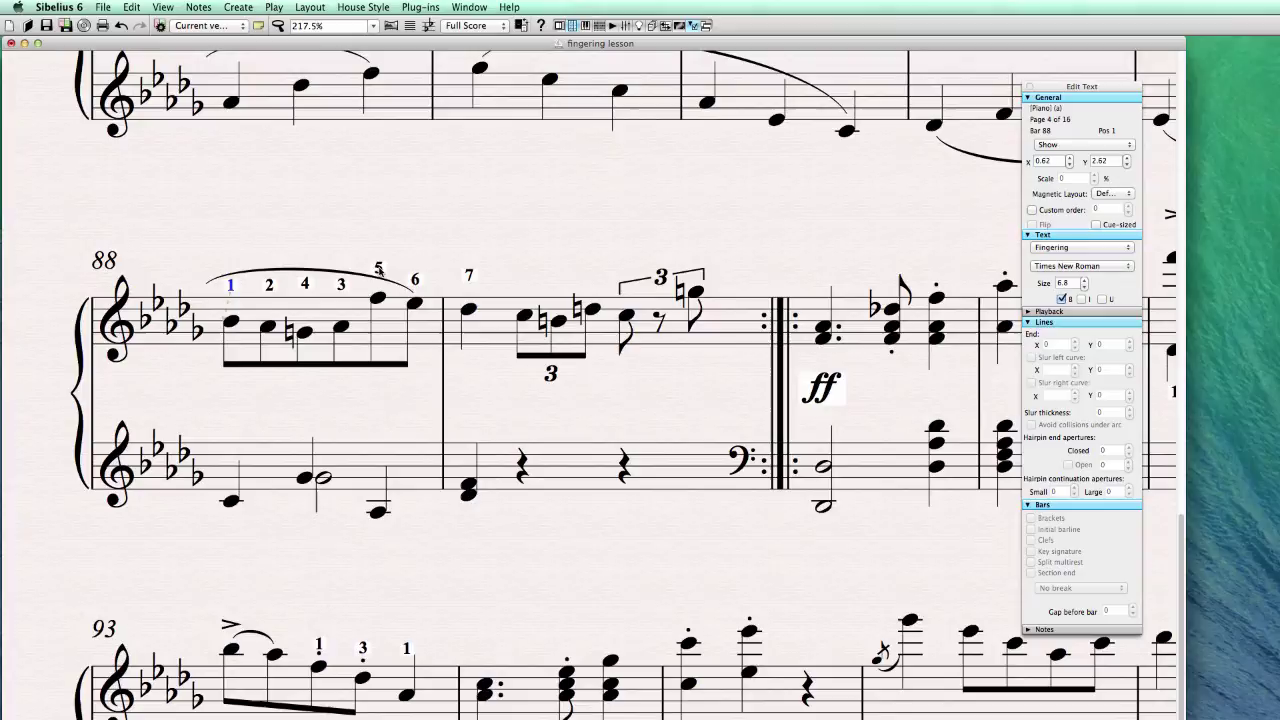
left_click(379, 270)
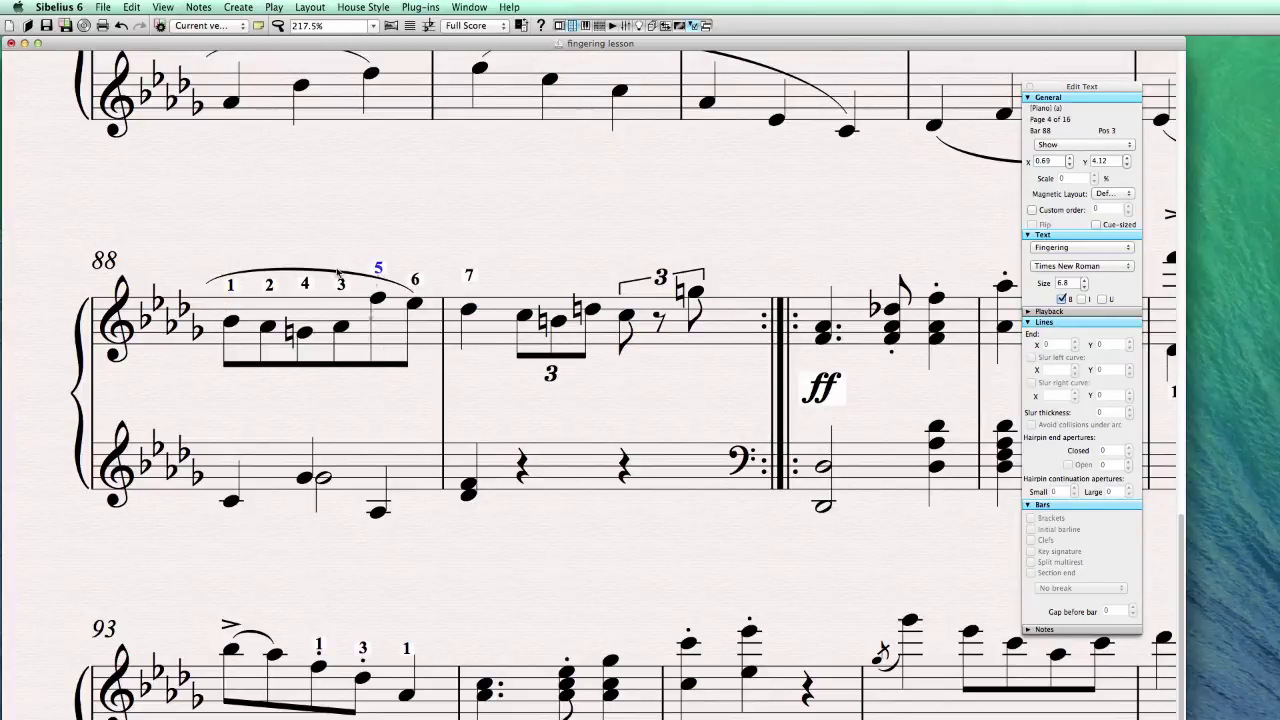
Select bar 88 and run the Plug-ins > Text > Reposition Text plug-in
left_click(395, 343)
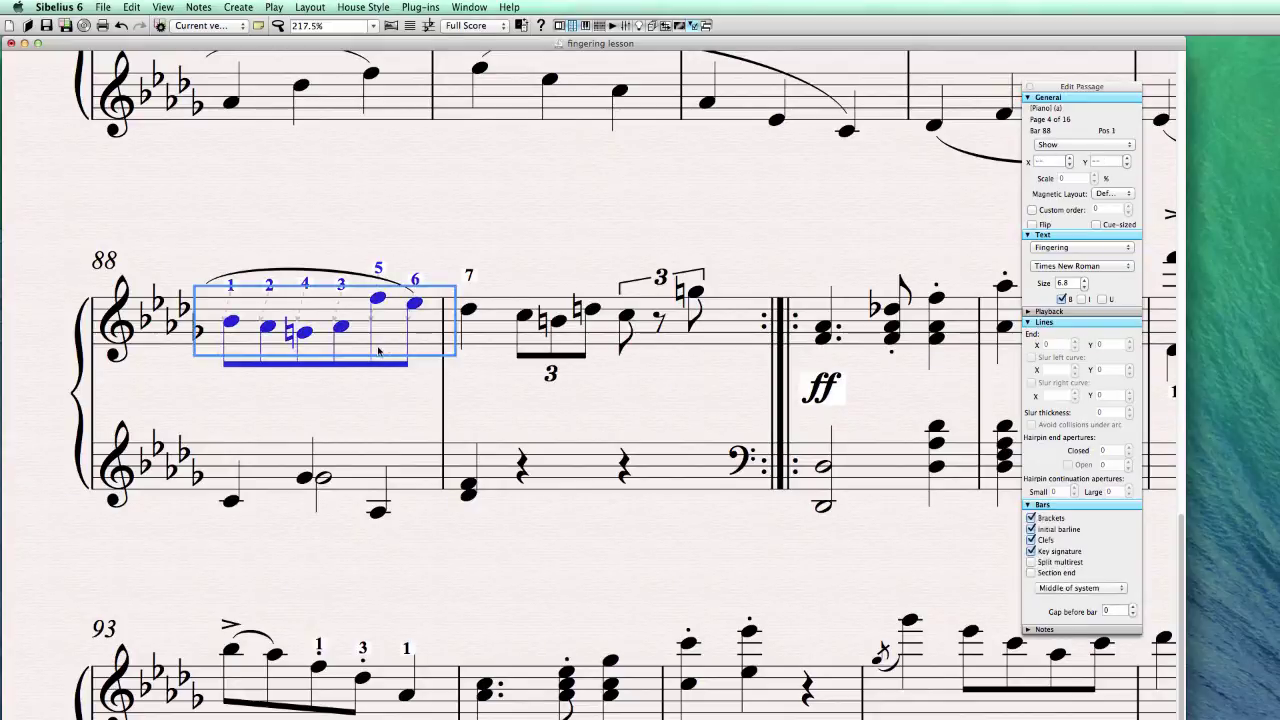
left_click(420, 7)
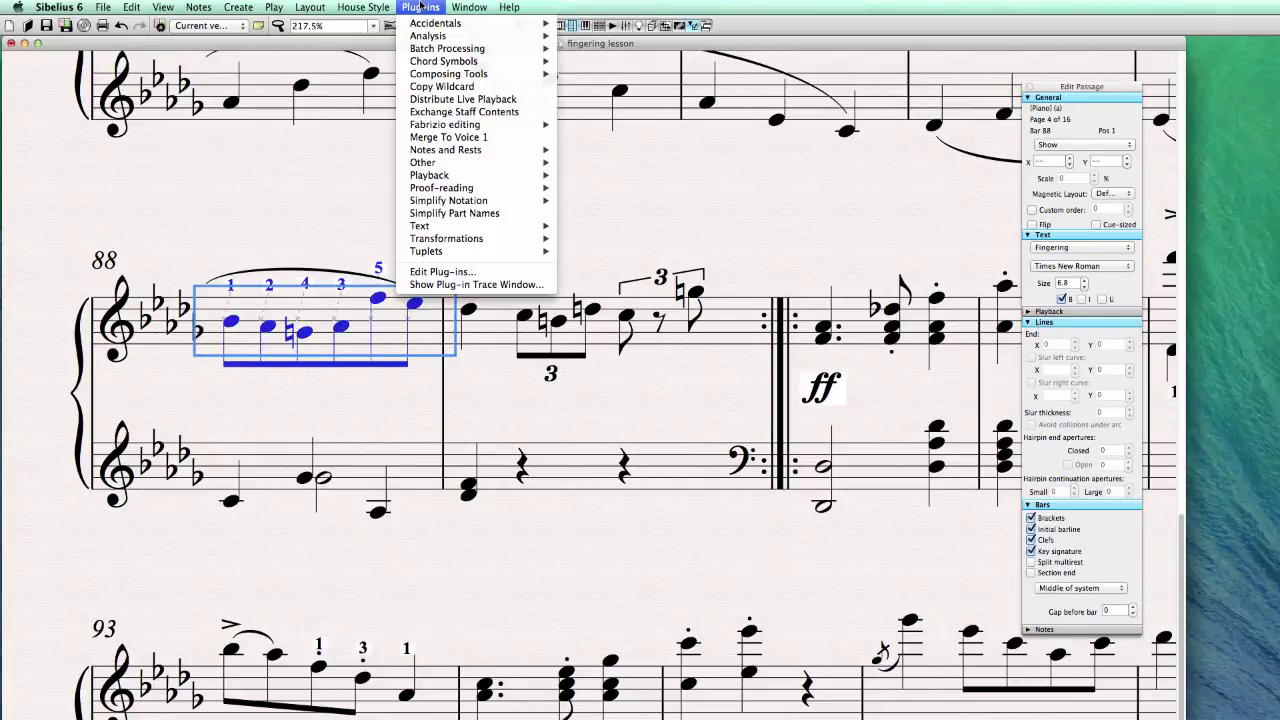
mouse_move(470, 226)
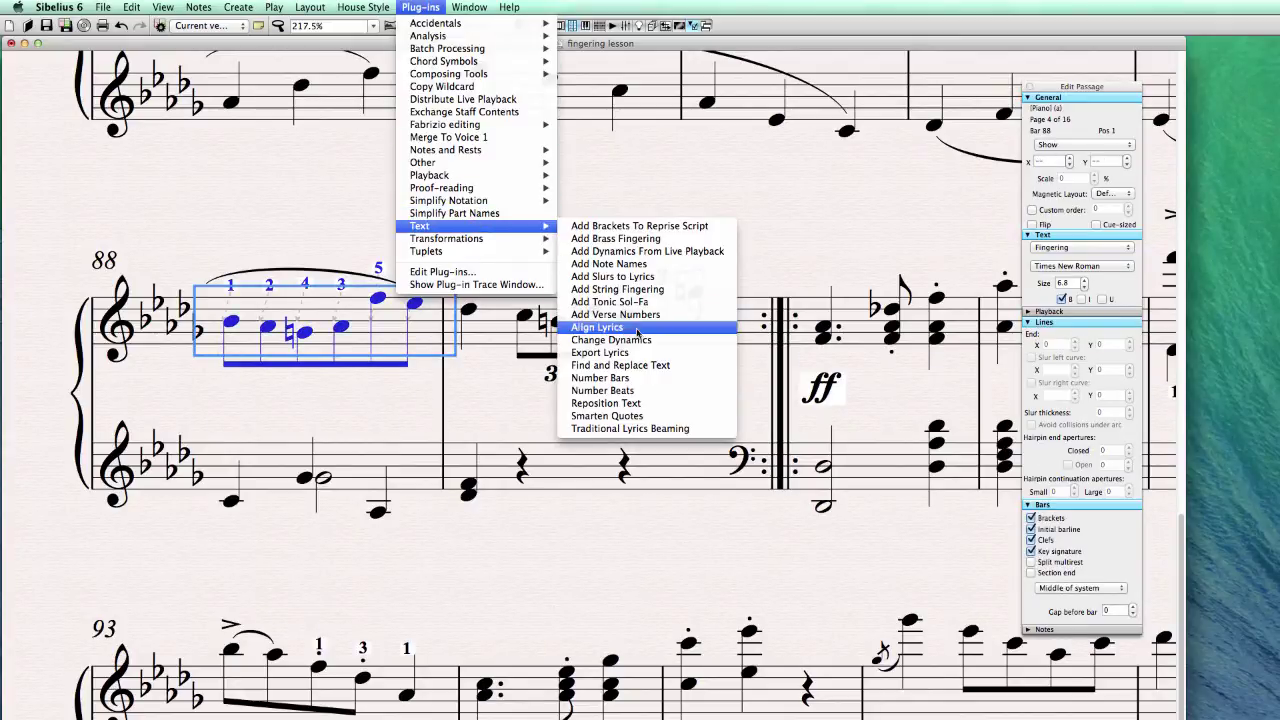
left_click(640, 404)
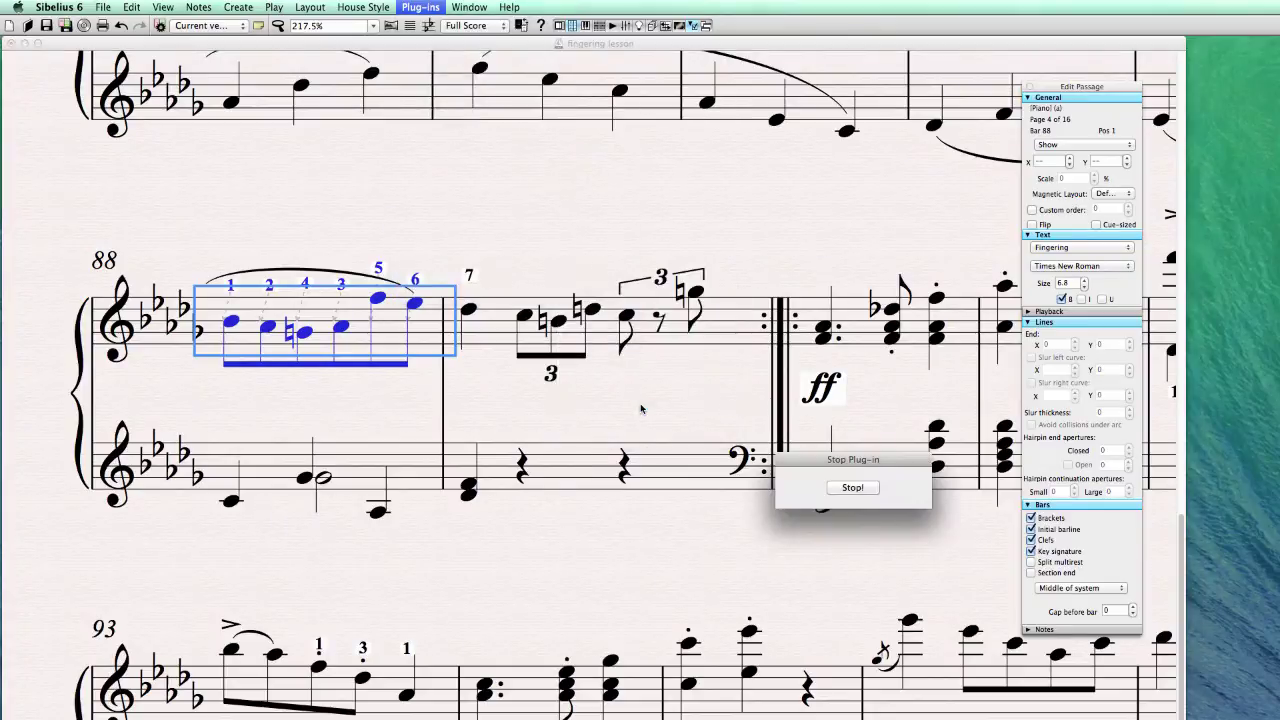
left_click_drag(410, 183, 380, 115)
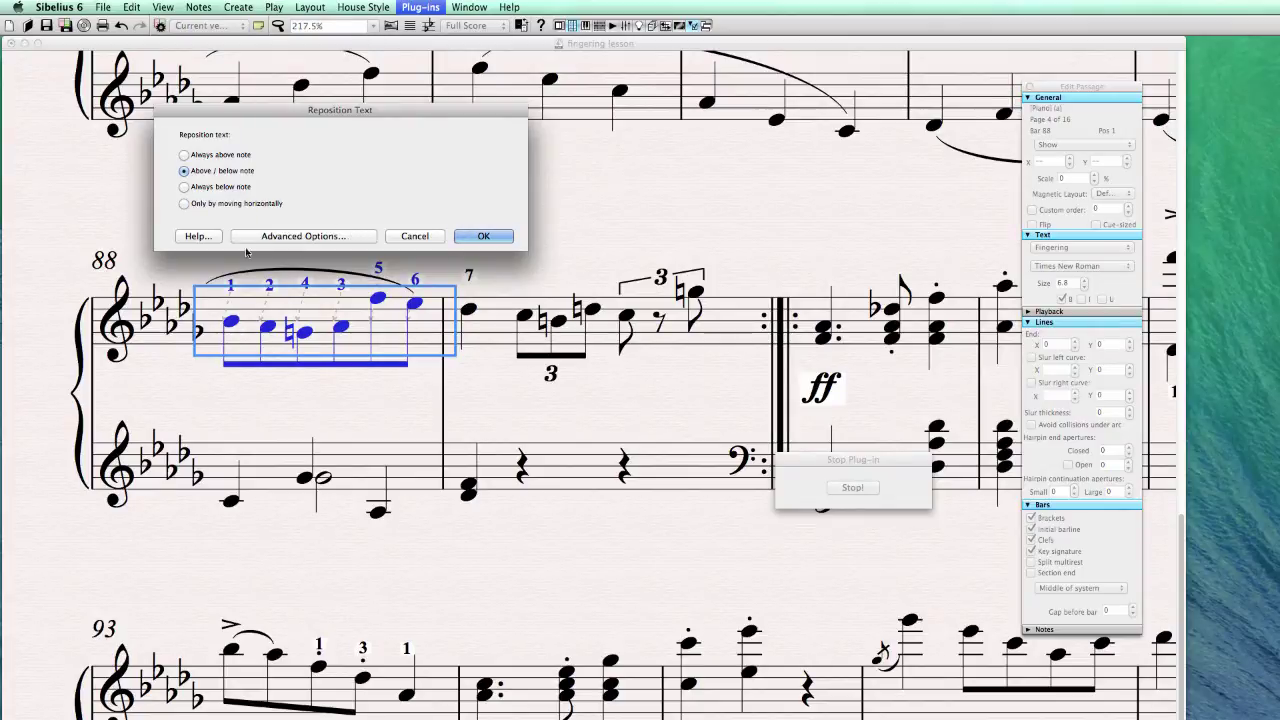
In Advanced Options target the Fingering style, choose Always above note, and apply
left_click(300, 236)
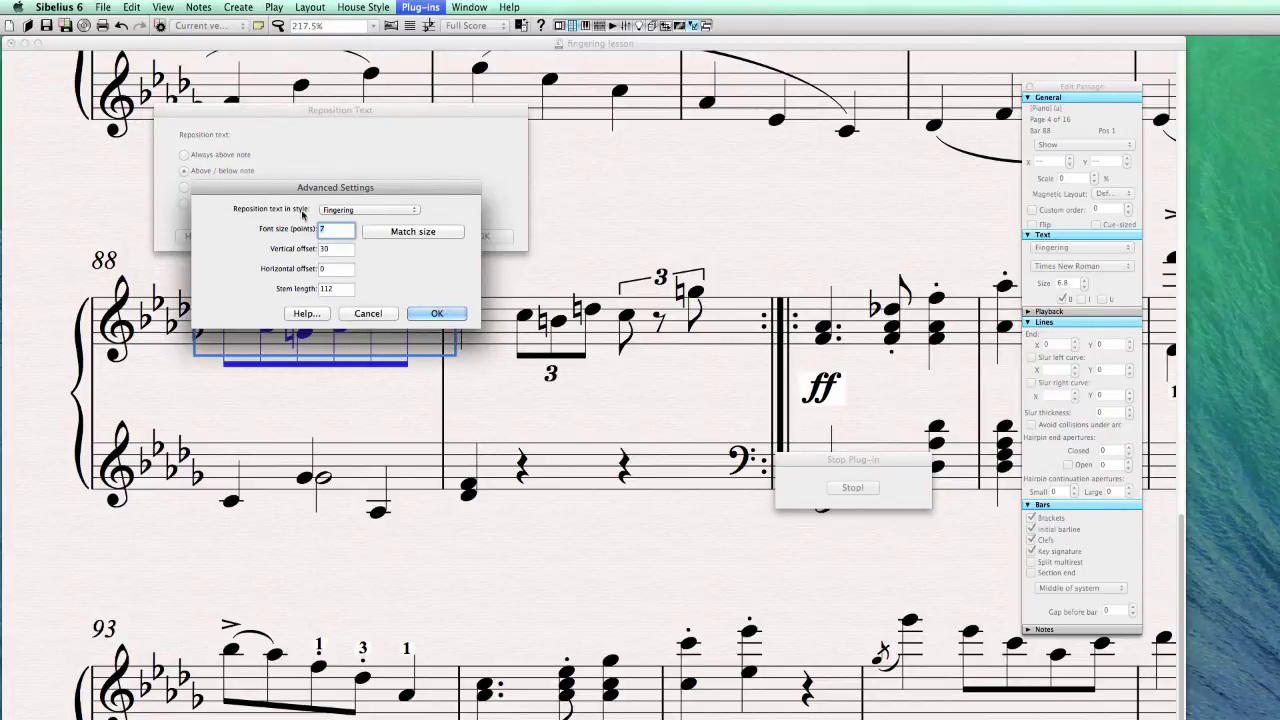
left_click(348, 211)
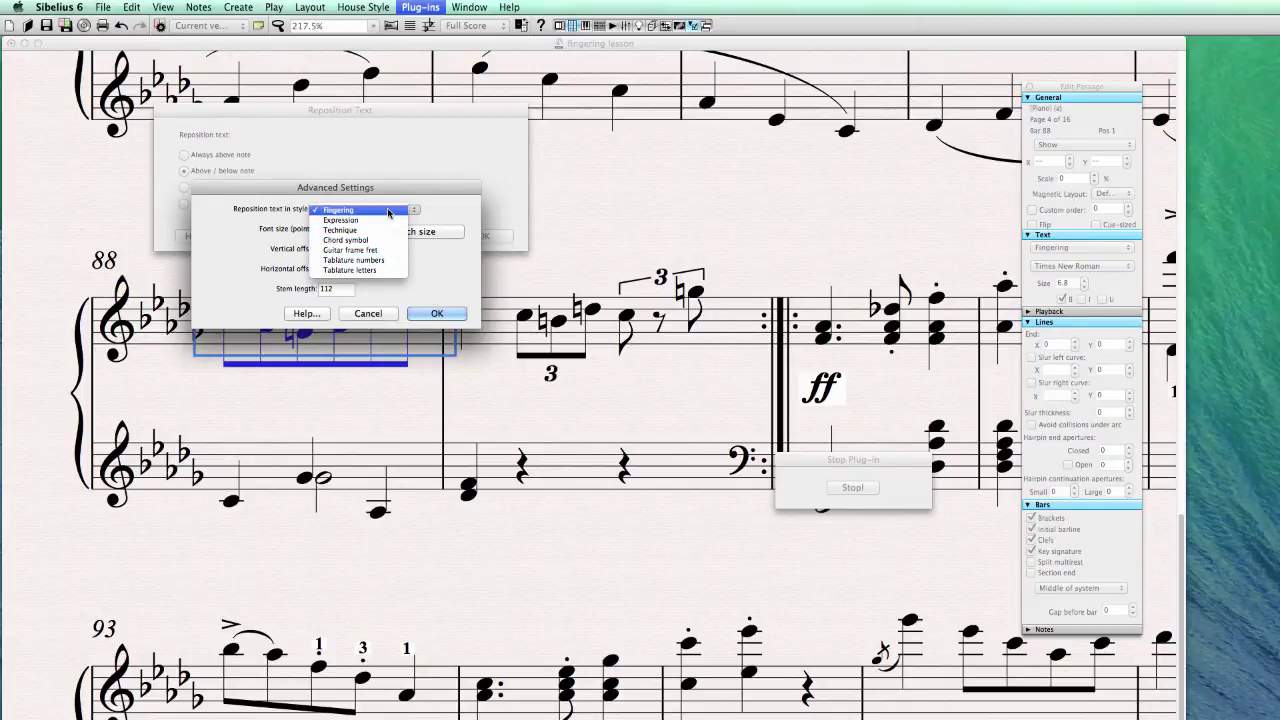
left_click(338, 210)
left_click_drag(330, 185, 406, 96)
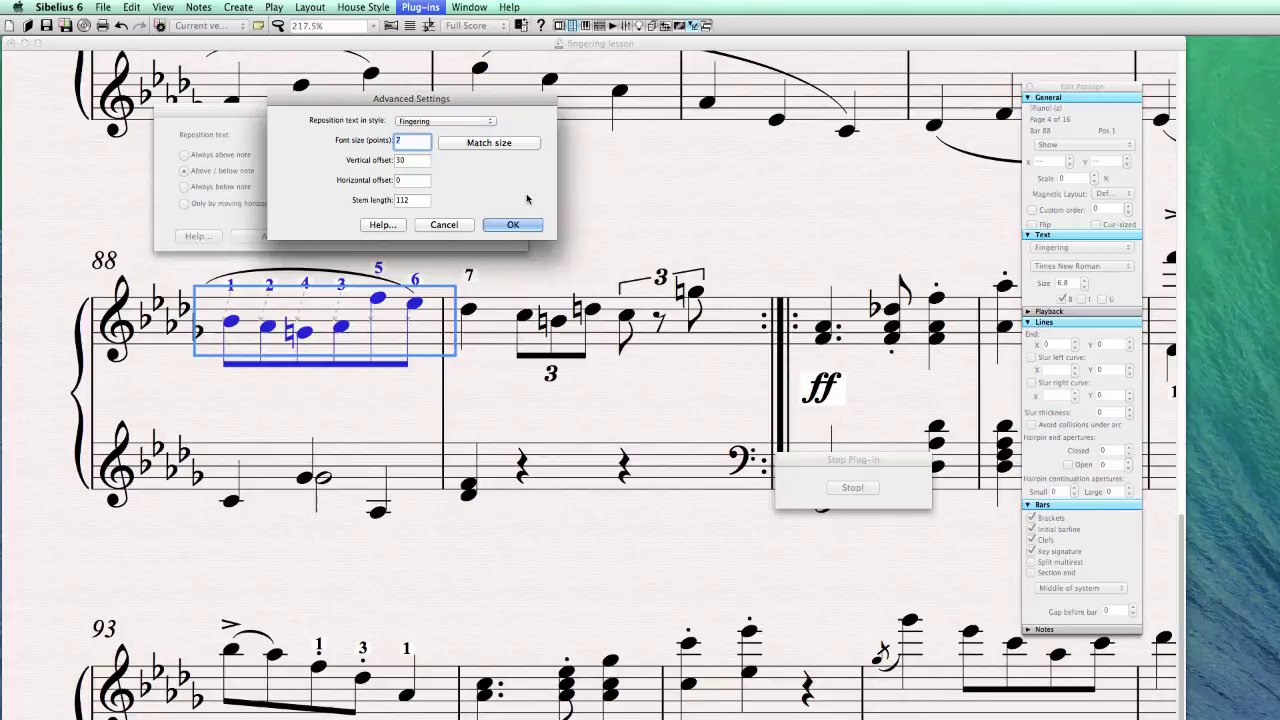
left_click(400, 160)
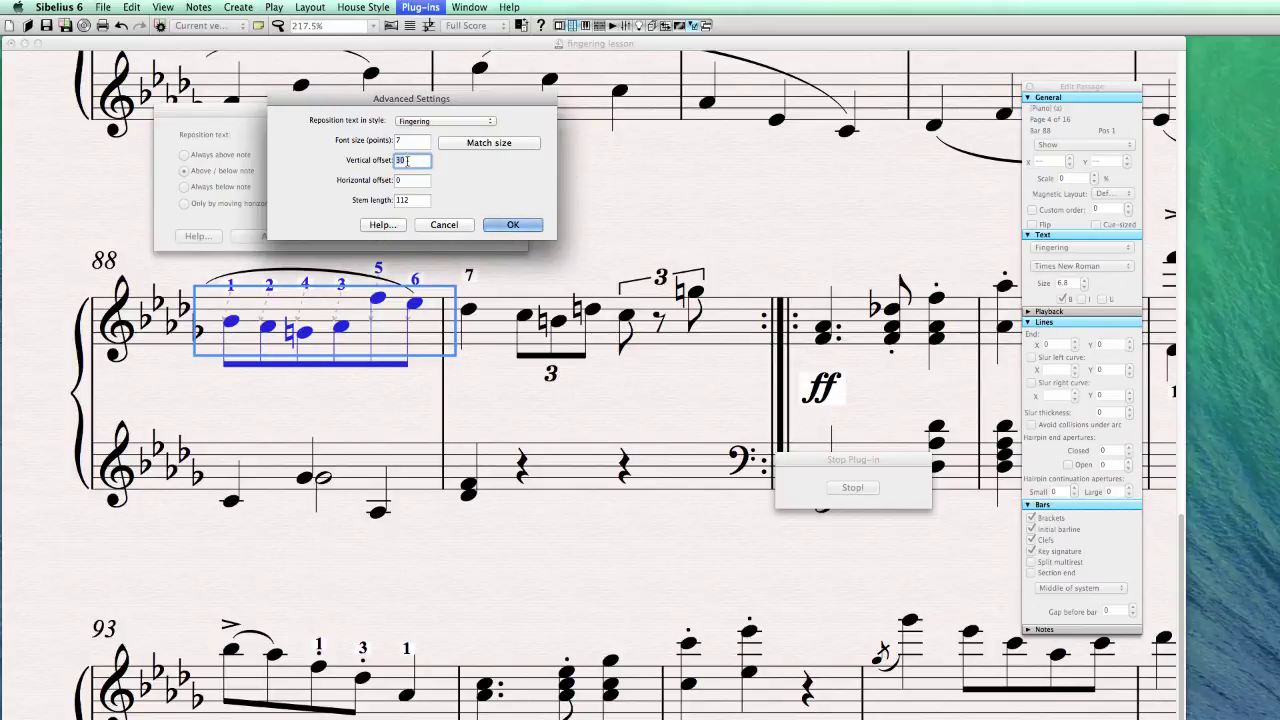
left_click(513, 224)
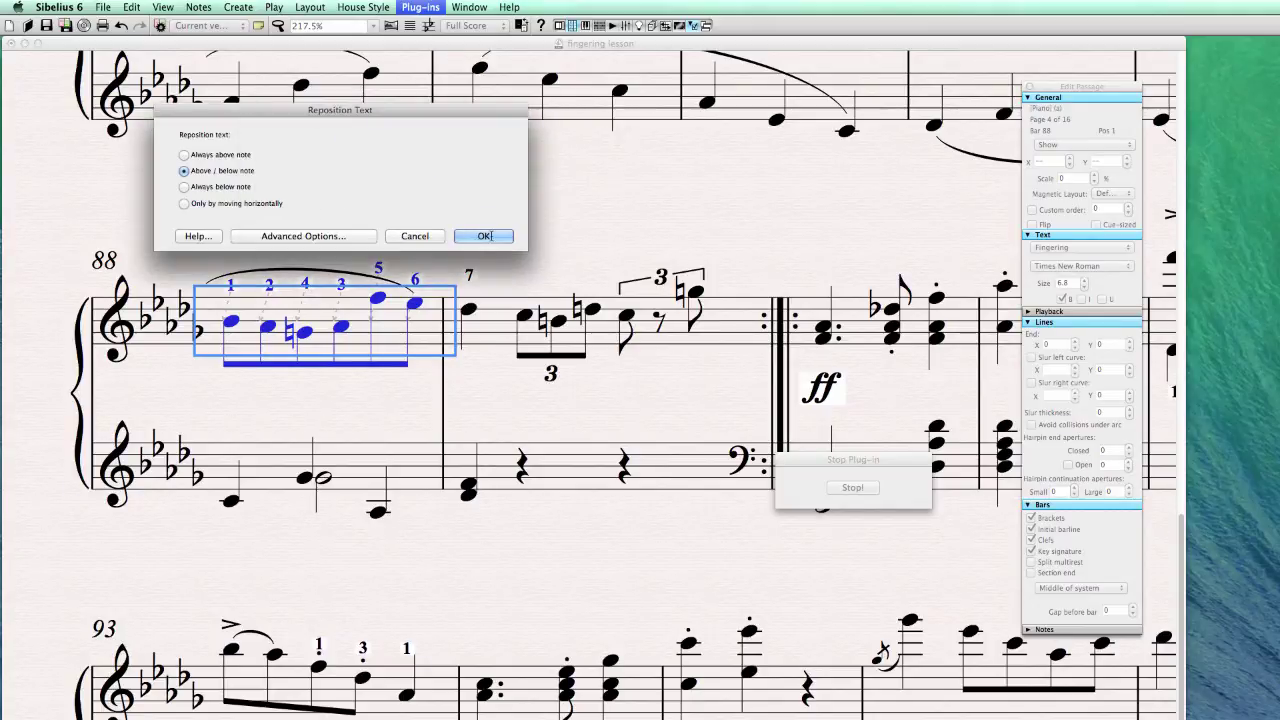
key("Up")
left_click(484, 237)
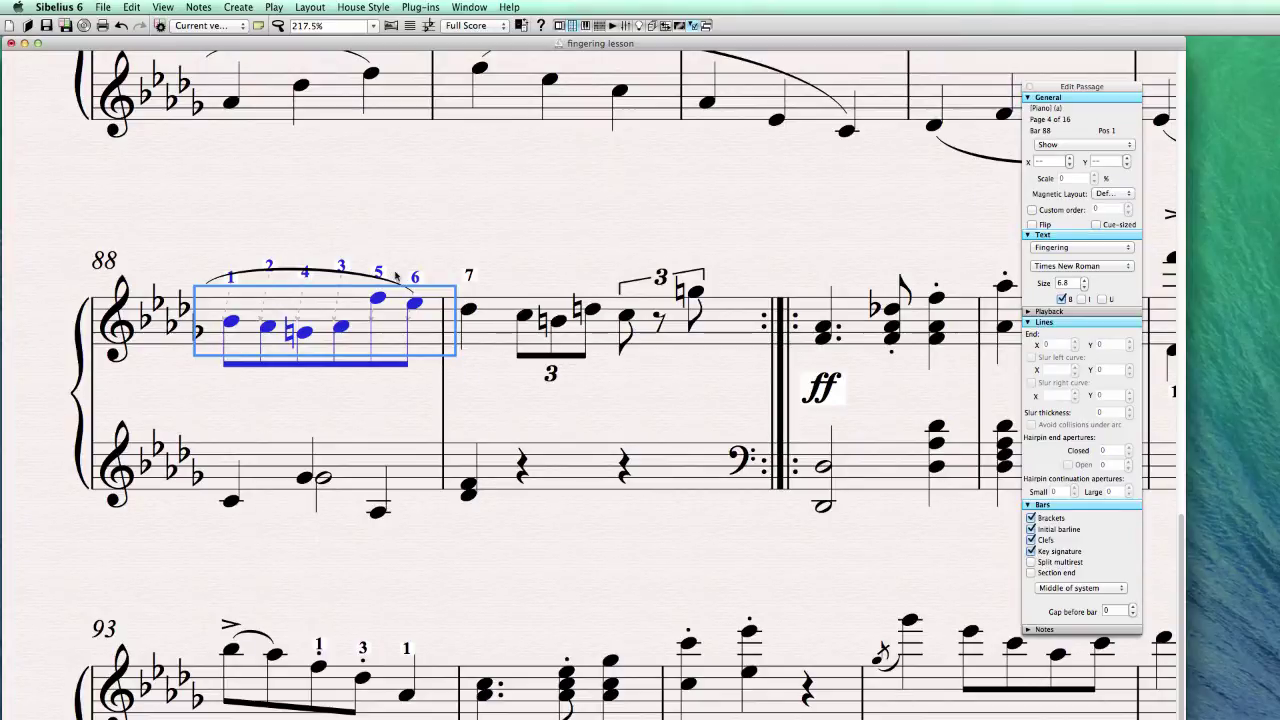
Rerun Reposition Text on bar 88 with vertical offset 10 and stem length 7
left_click(368, 7)
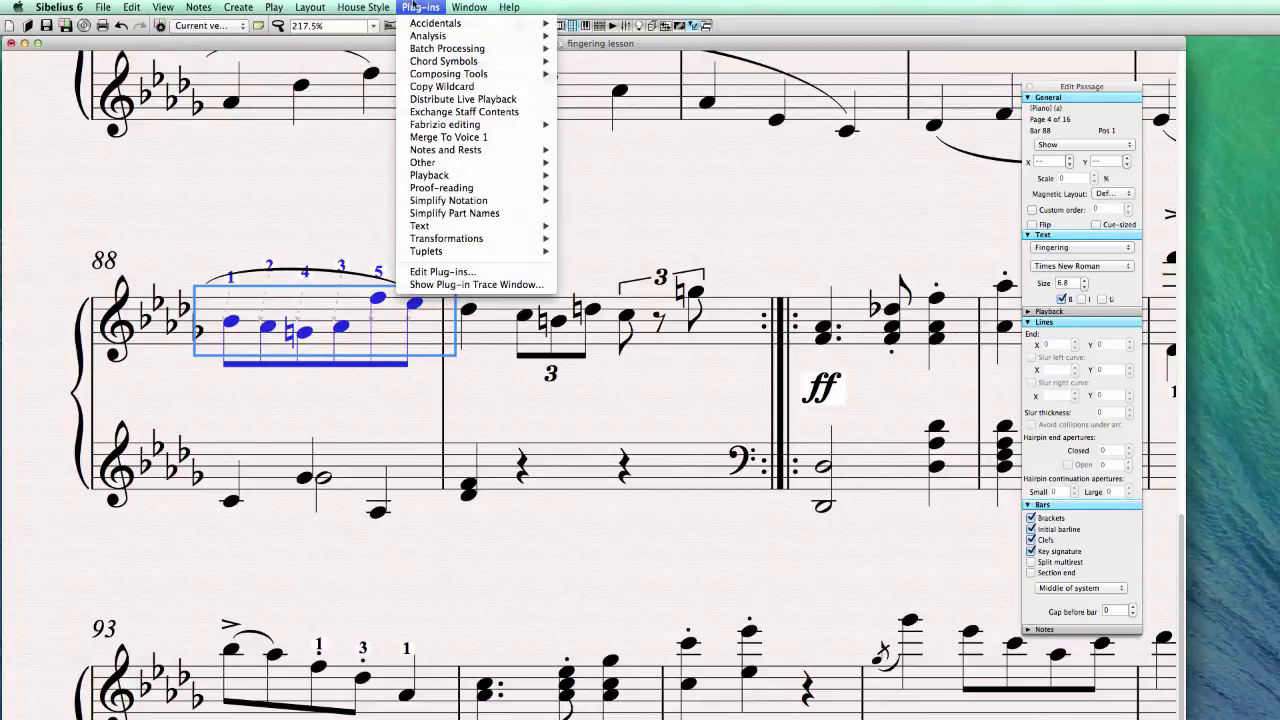
mouse_move(476, 226)
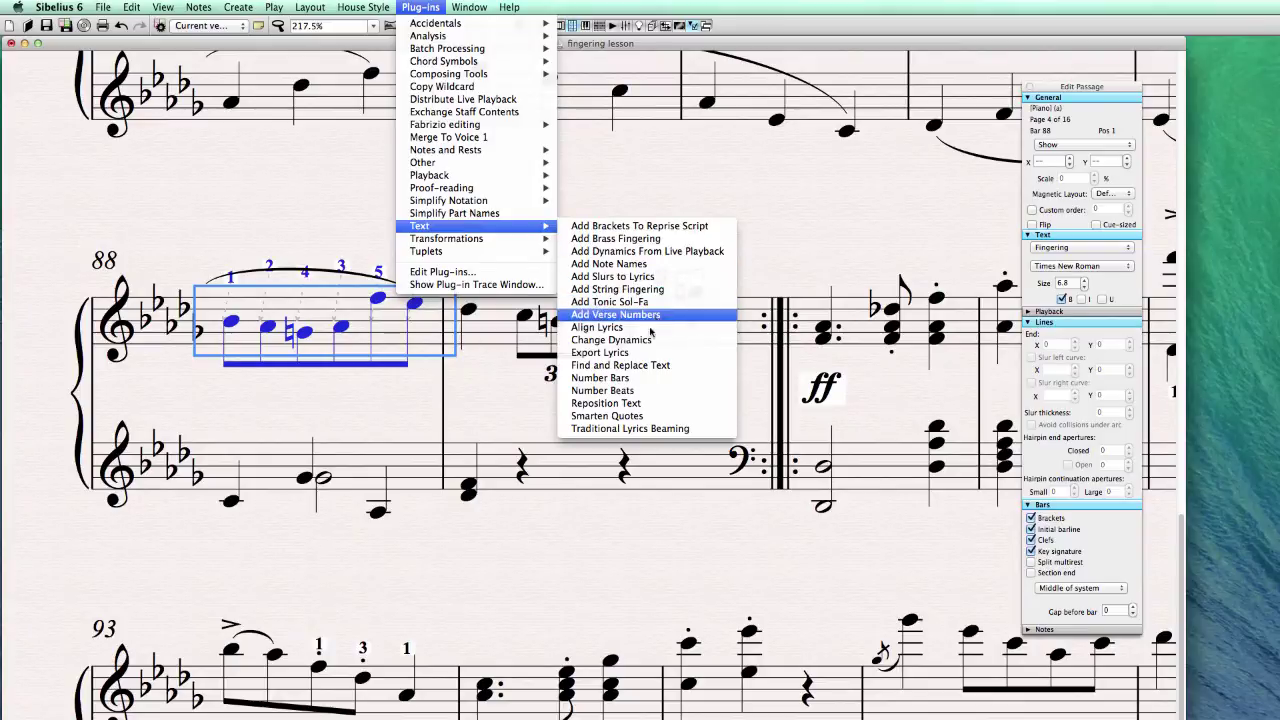
left_click(615, 404)
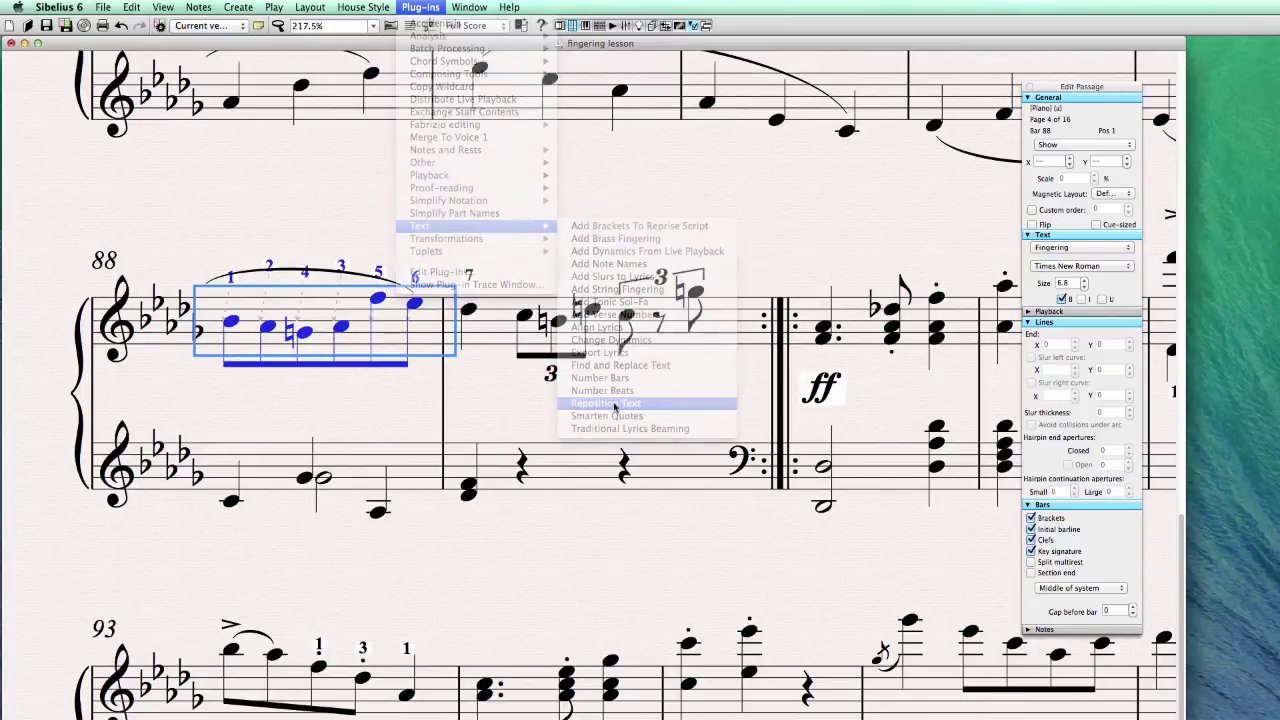
left_click(330, 236)
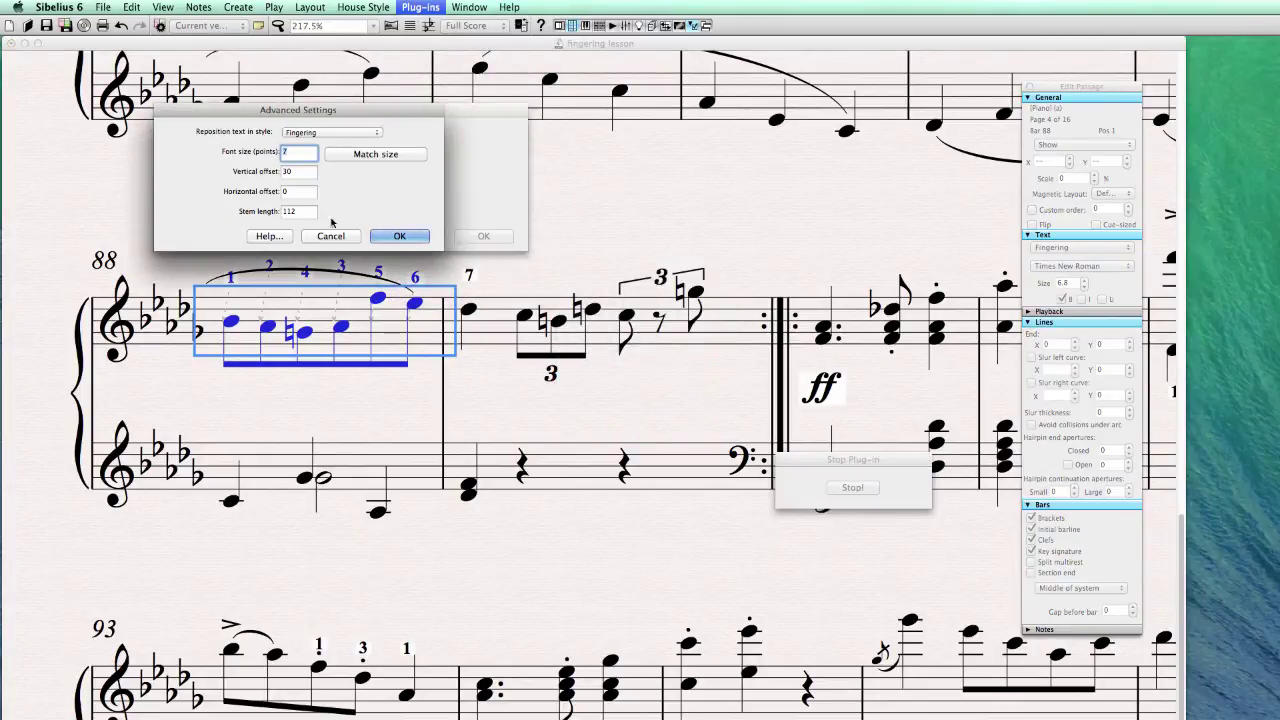
double_click(314, 176)
type("1")
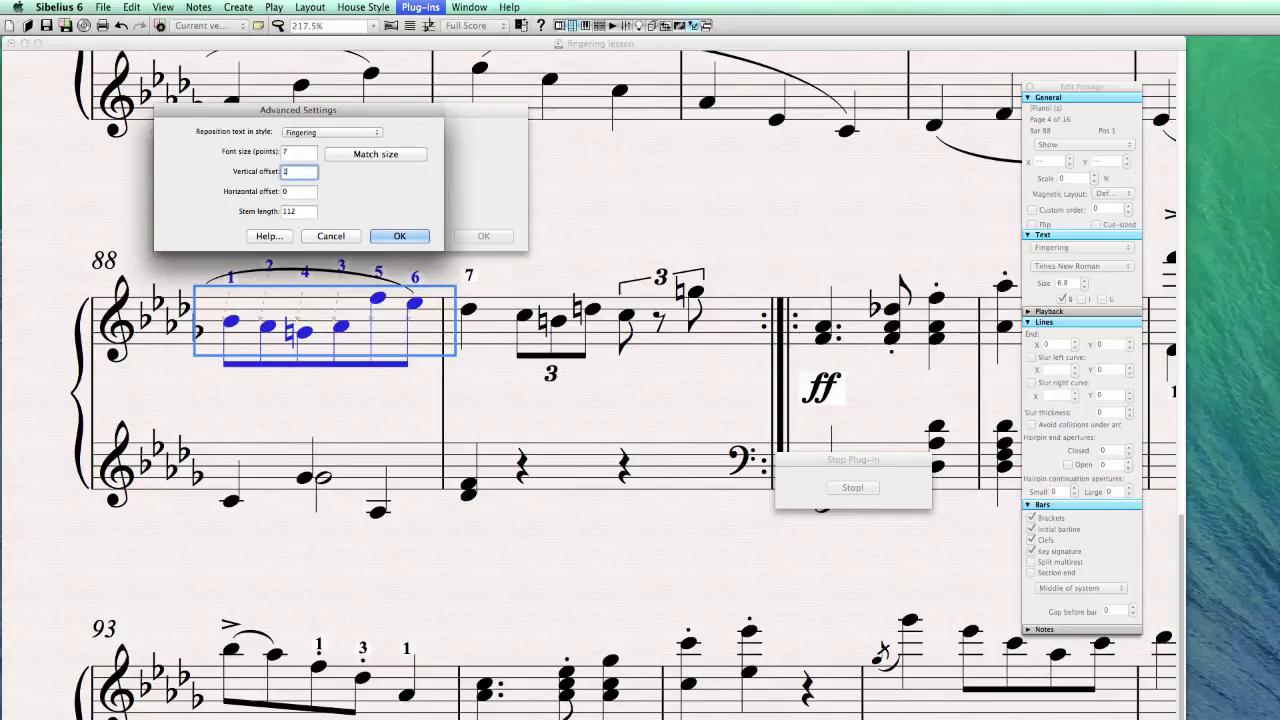
type("0")
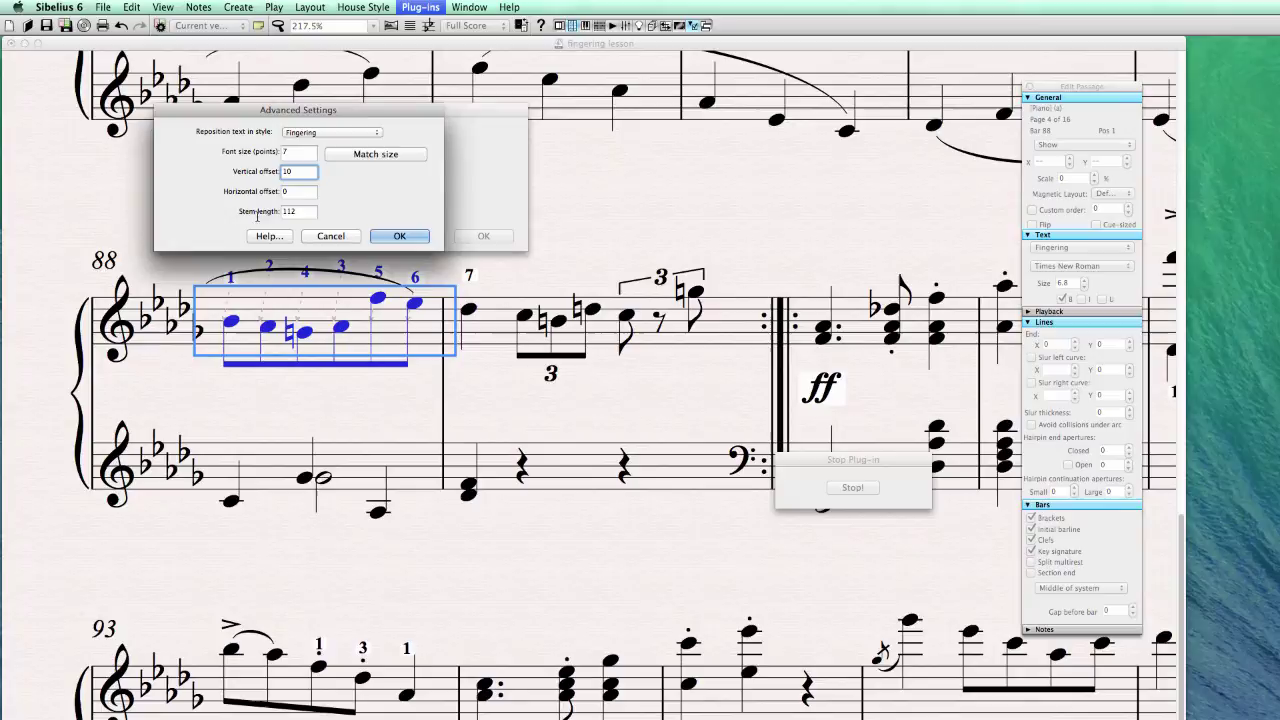
key("Tab")
key("Tab")
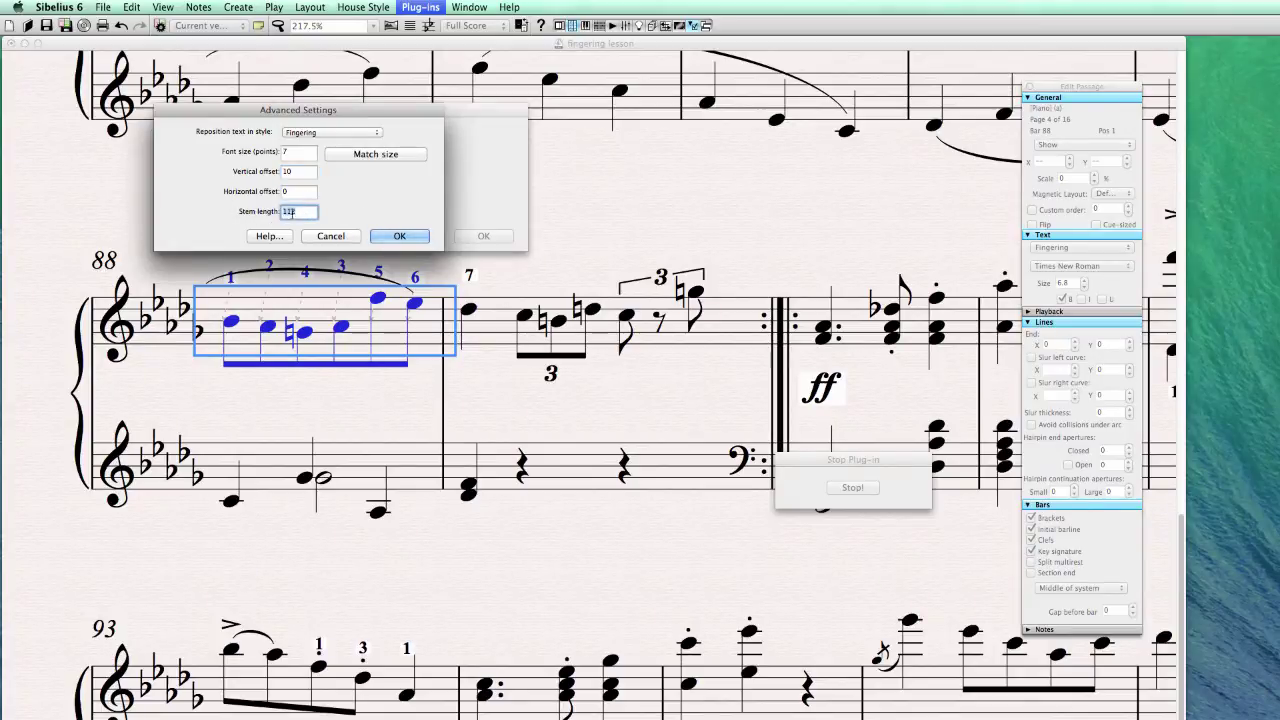
type("75")
left_click(390, 236)
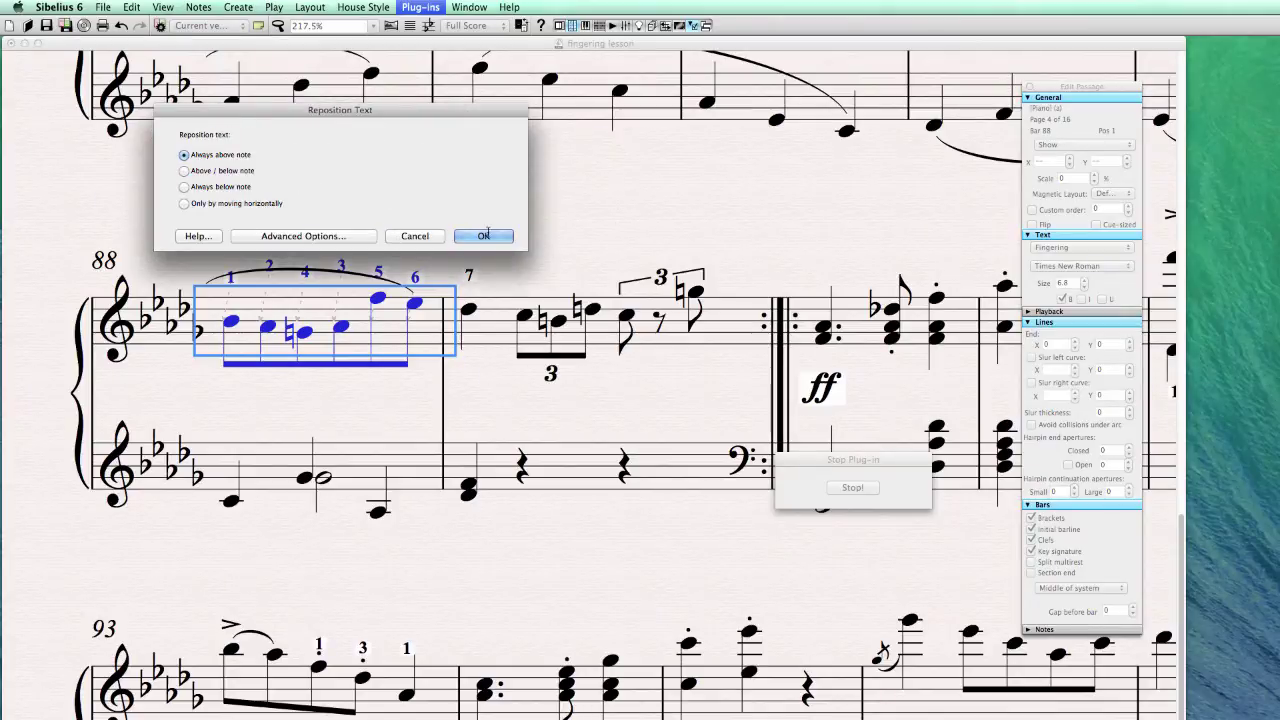
left_click(483, 236)
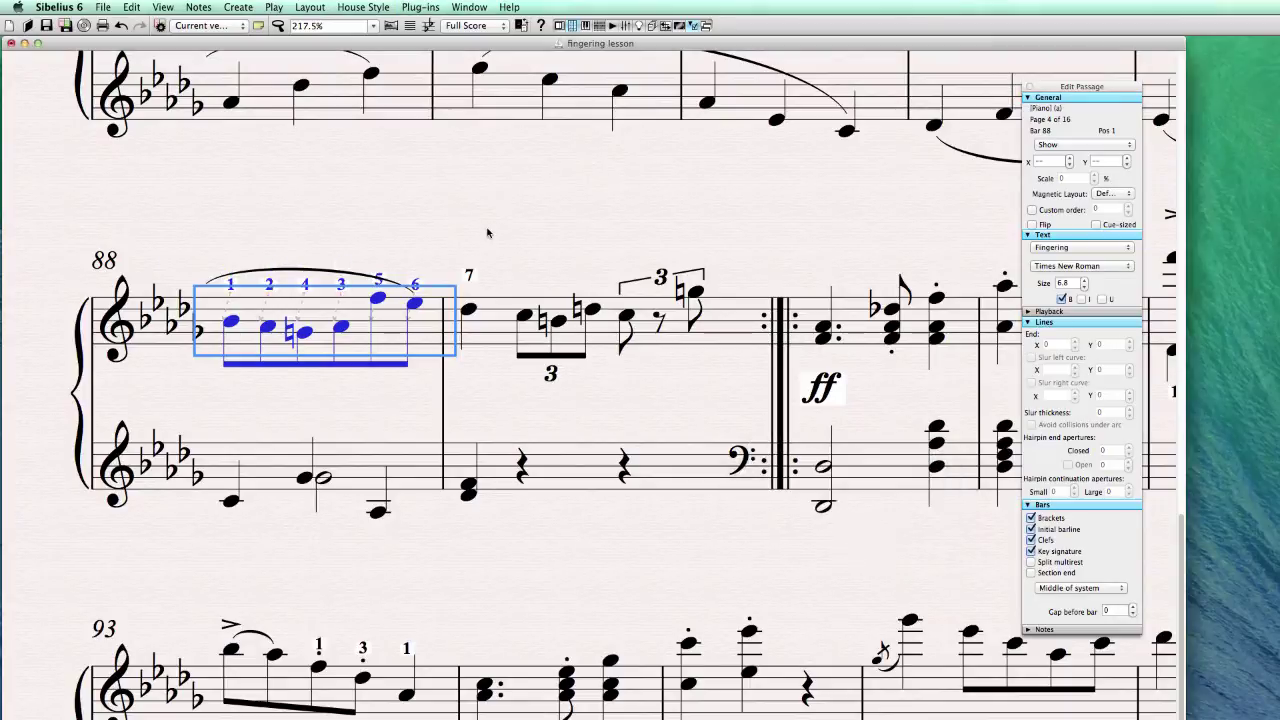
Drag bar 88's fingering 5 upward and nudge fingering 1 up with the arrow key
key("Escape")
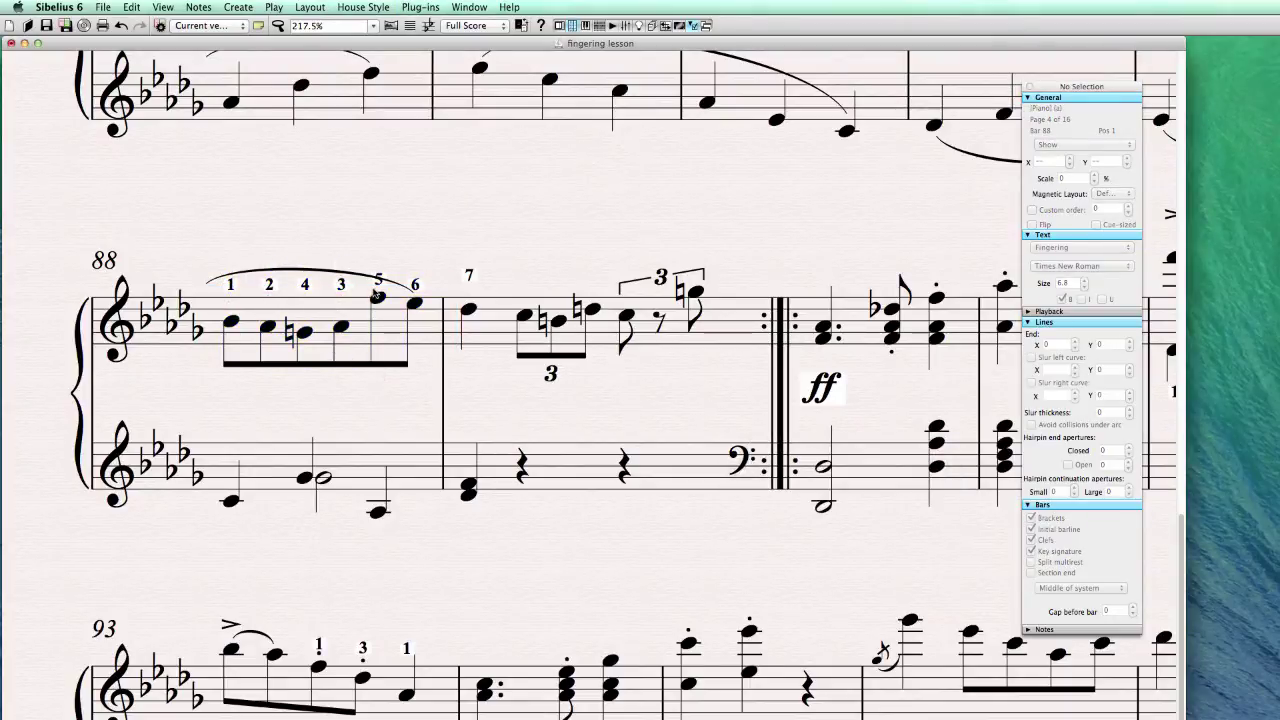
left_click(378, 279)
left_click_drag(378, 279, 378, 268)
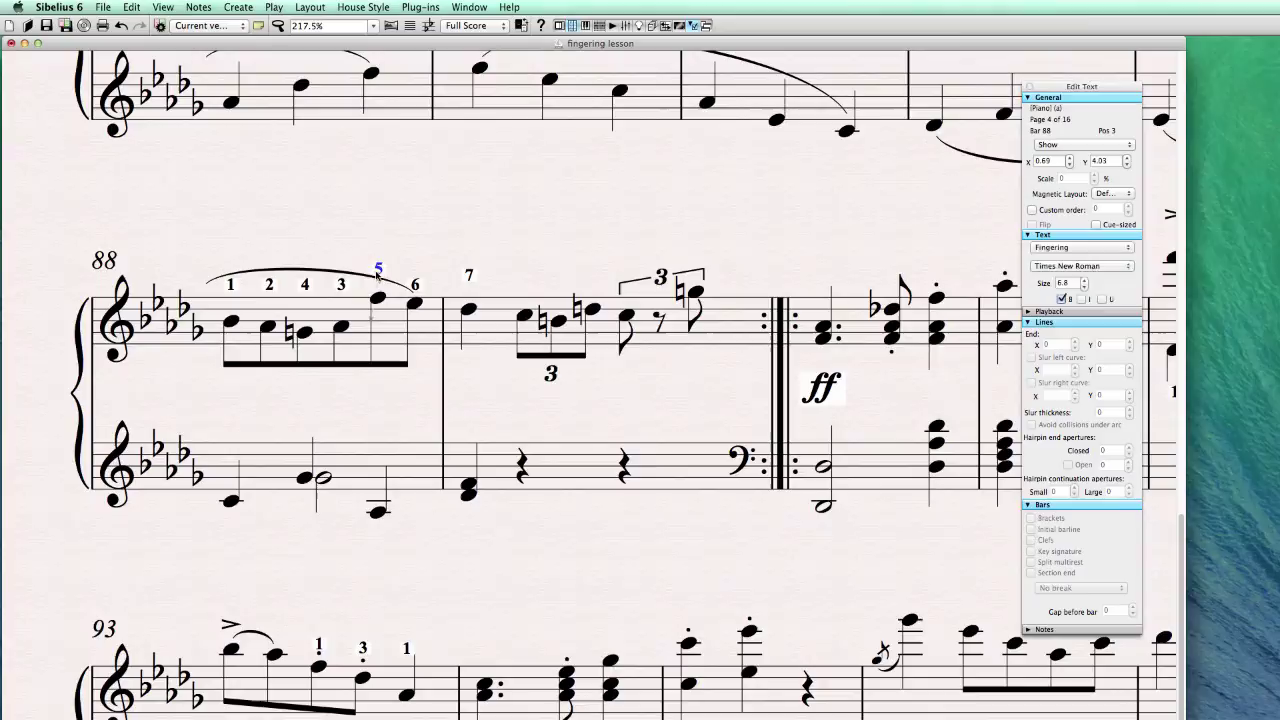
left_click(441, 246)
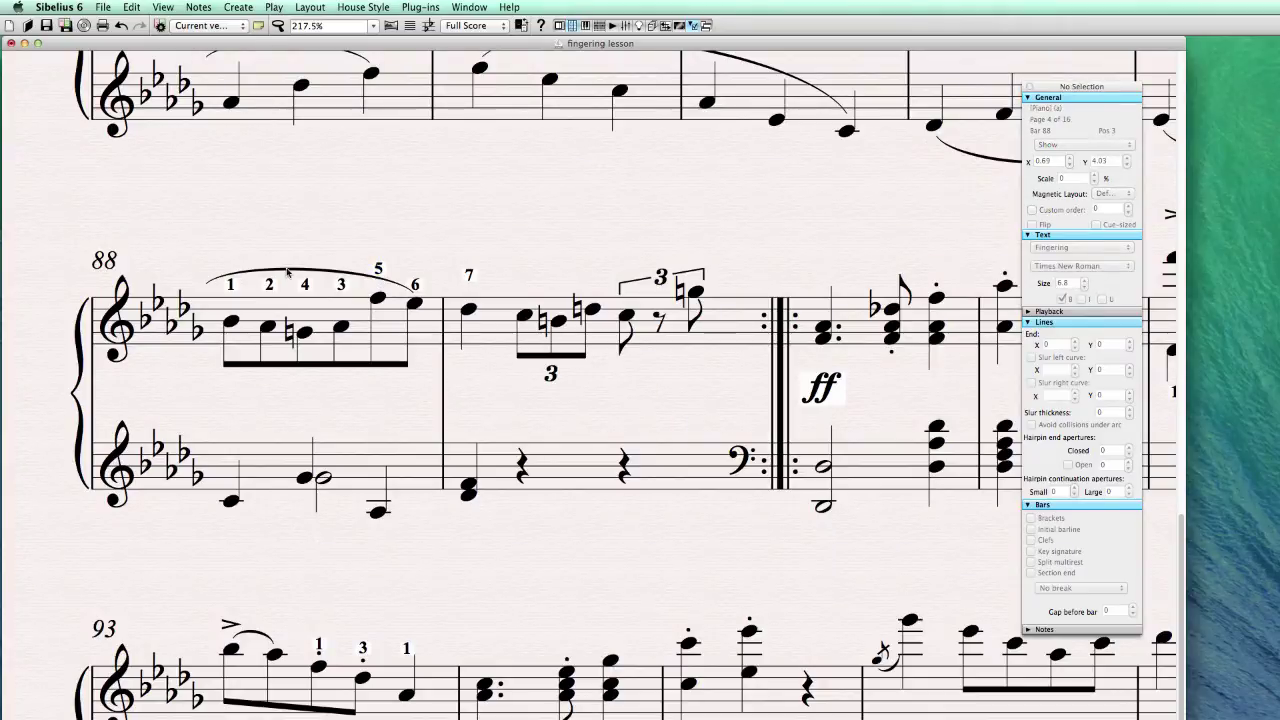
left_click(231, 287)
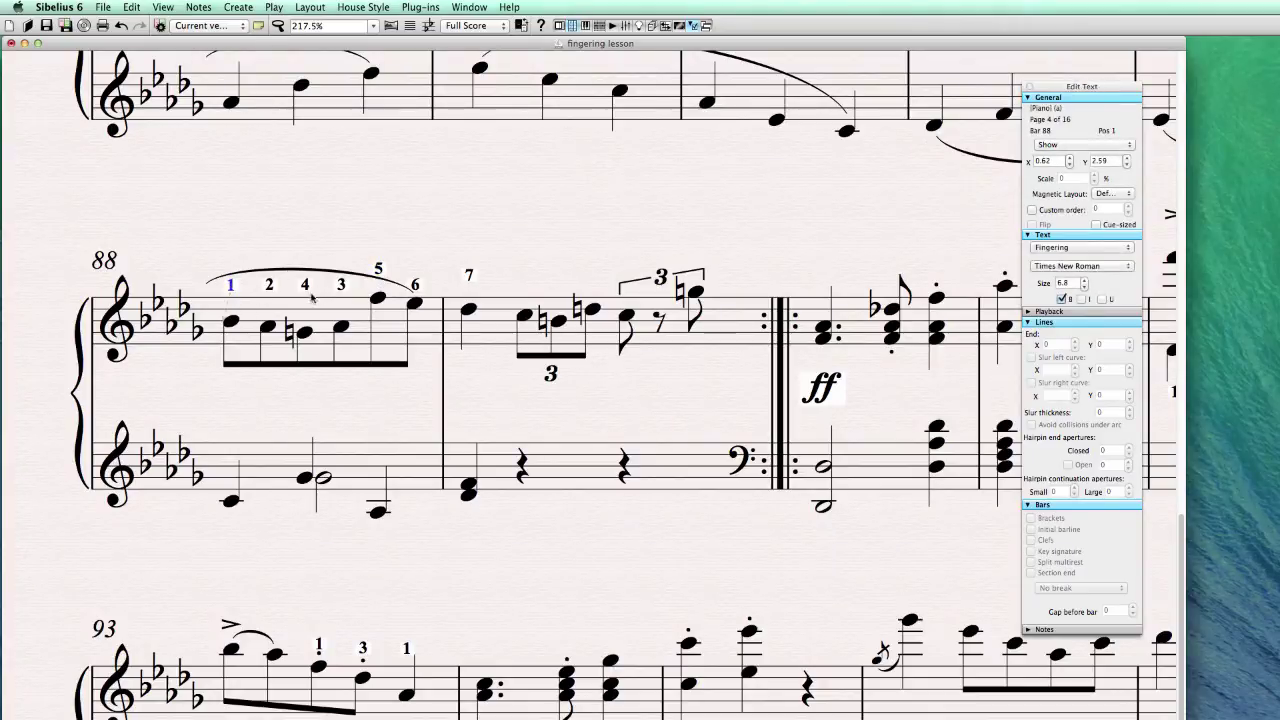
key("Up")
key("Up")
Lift fingerings 5 and 6 slightly higher so they clear the slur
left_click_drag(380, 268, 380, 264)
left_click(426, 241)
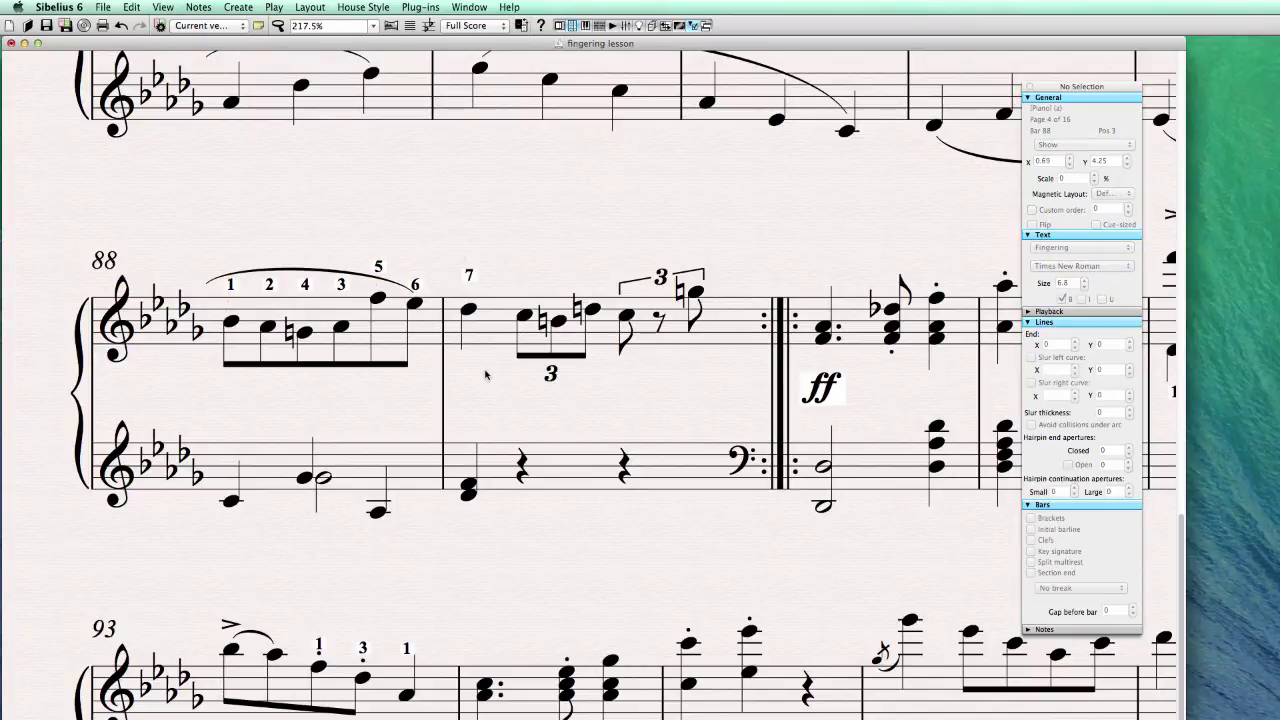
left_click_drag(415, 285, 416, 262)
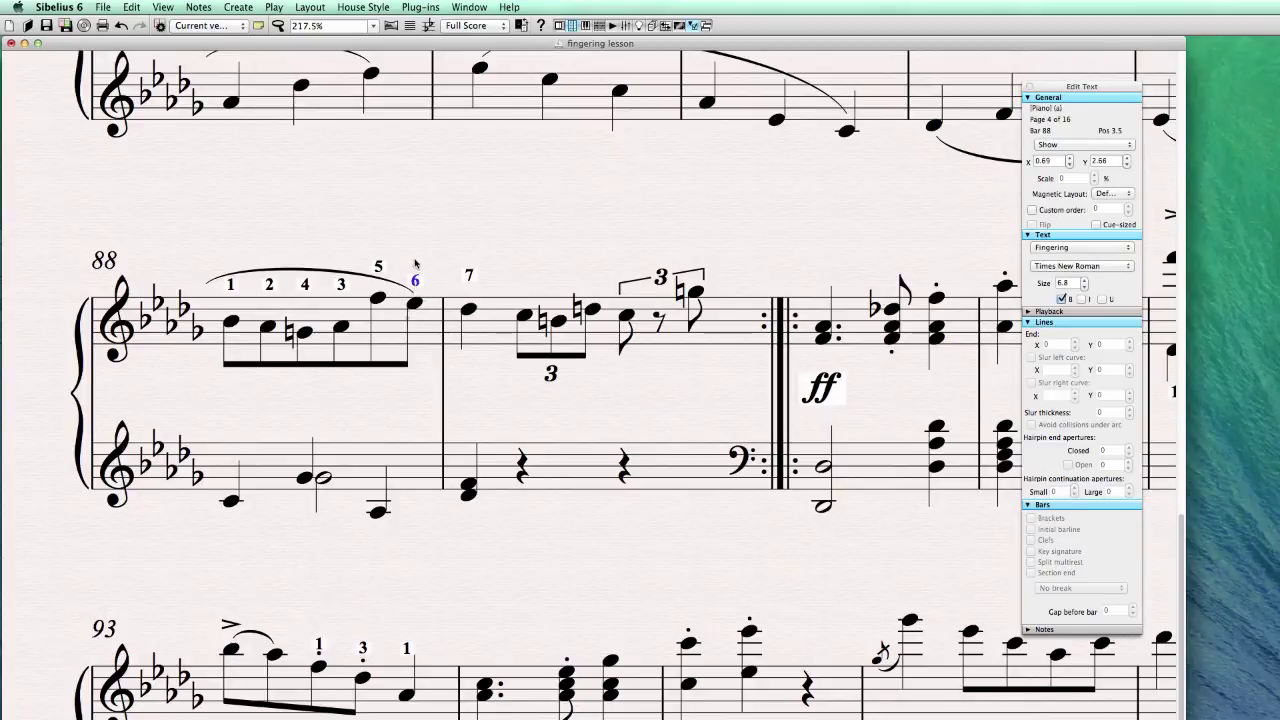
key("Escape")
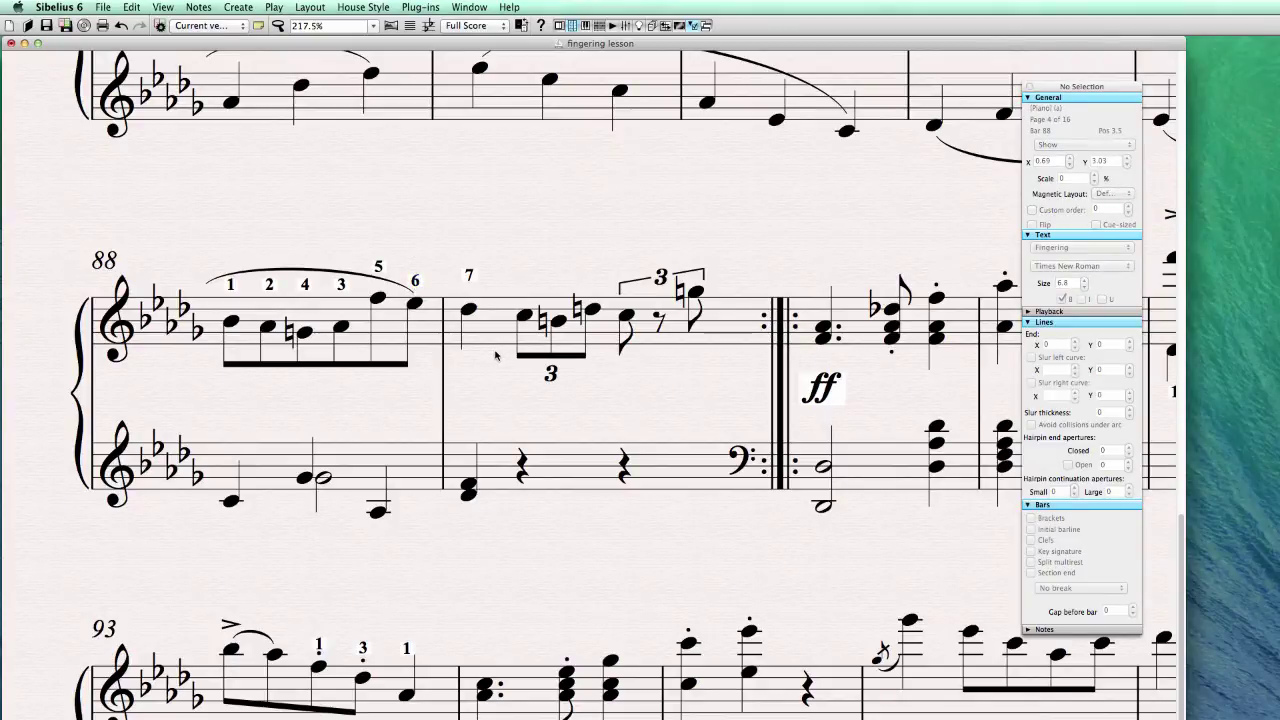
left_click(356, 348)
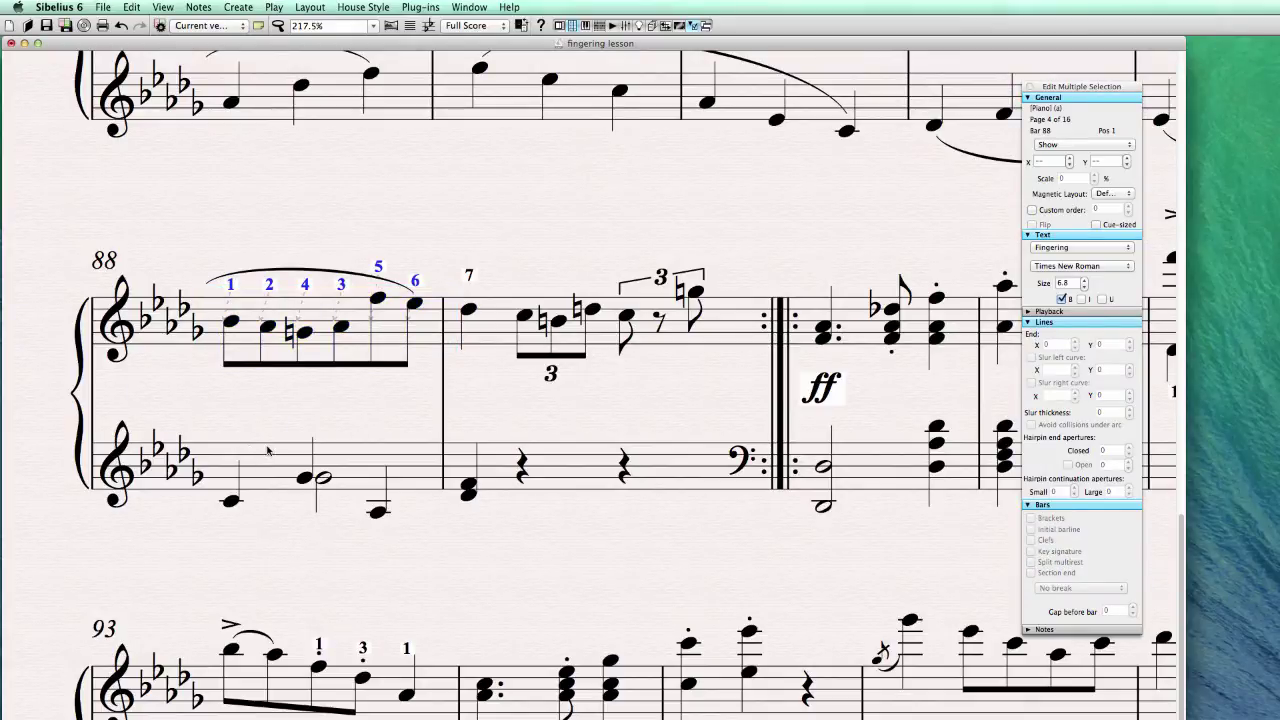
Align bar 88's fingerings in one row with Align in a Row and lower them slightly
key("super+shift+r")
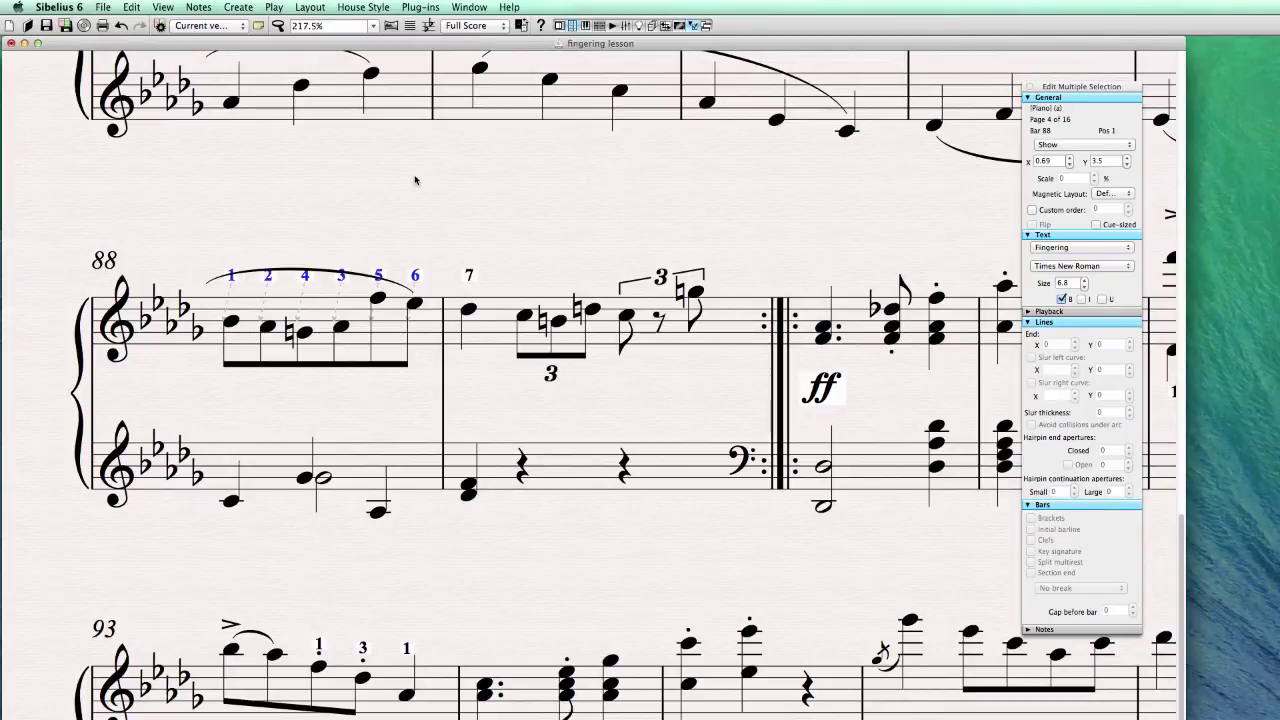
left_click(369, 7)
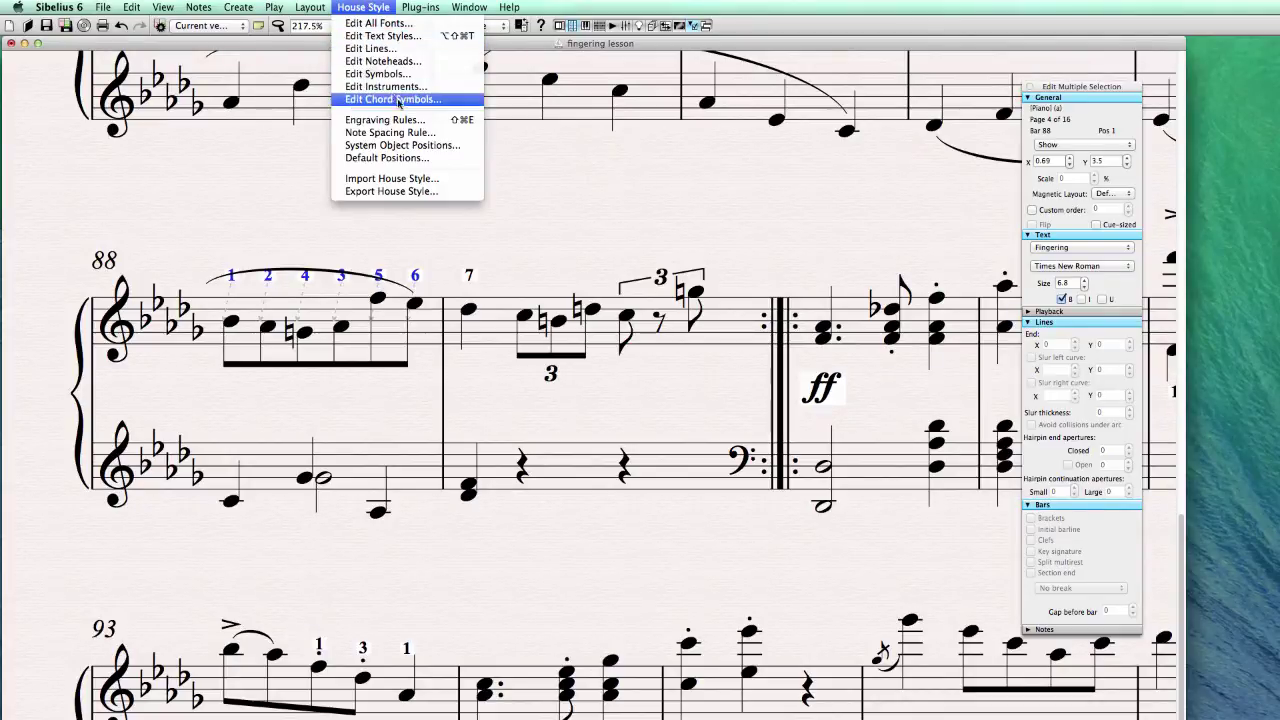
left_click(213, 174)
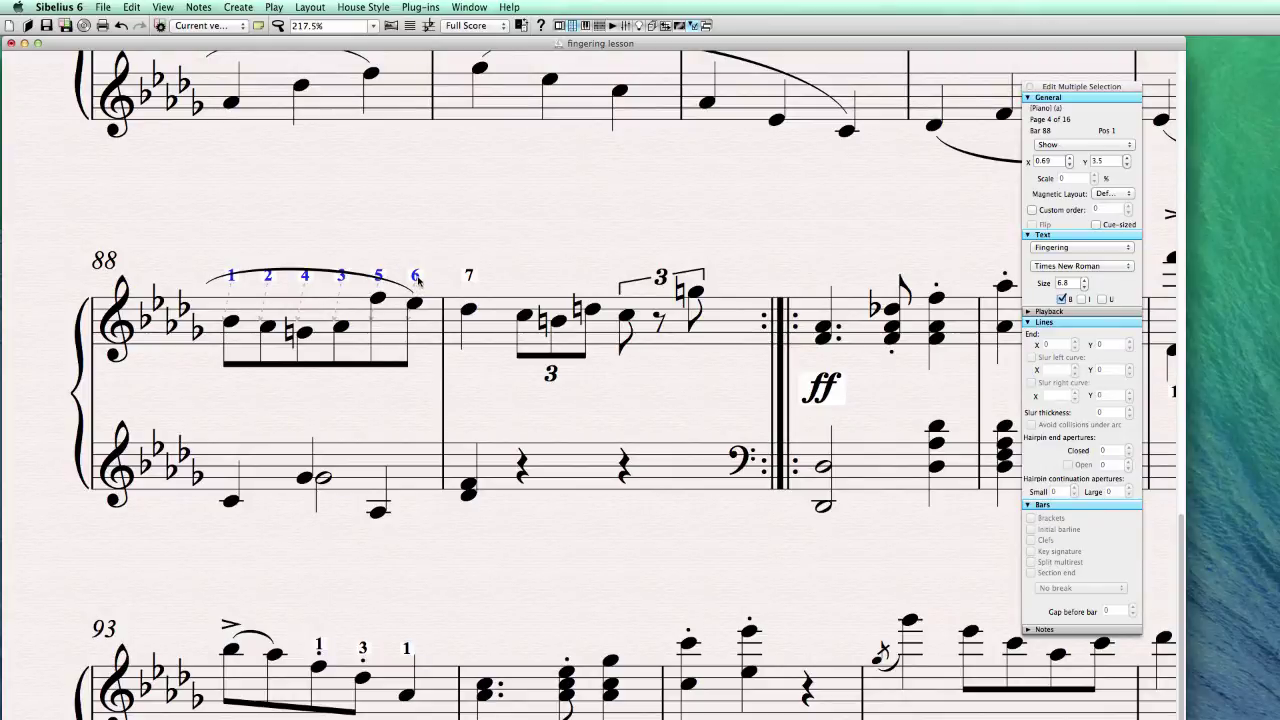
key("Down")
Keep fingerings 1–4 level near the notes while raising 5 and 6 above the slur's end
left_click(416, 283, "super")
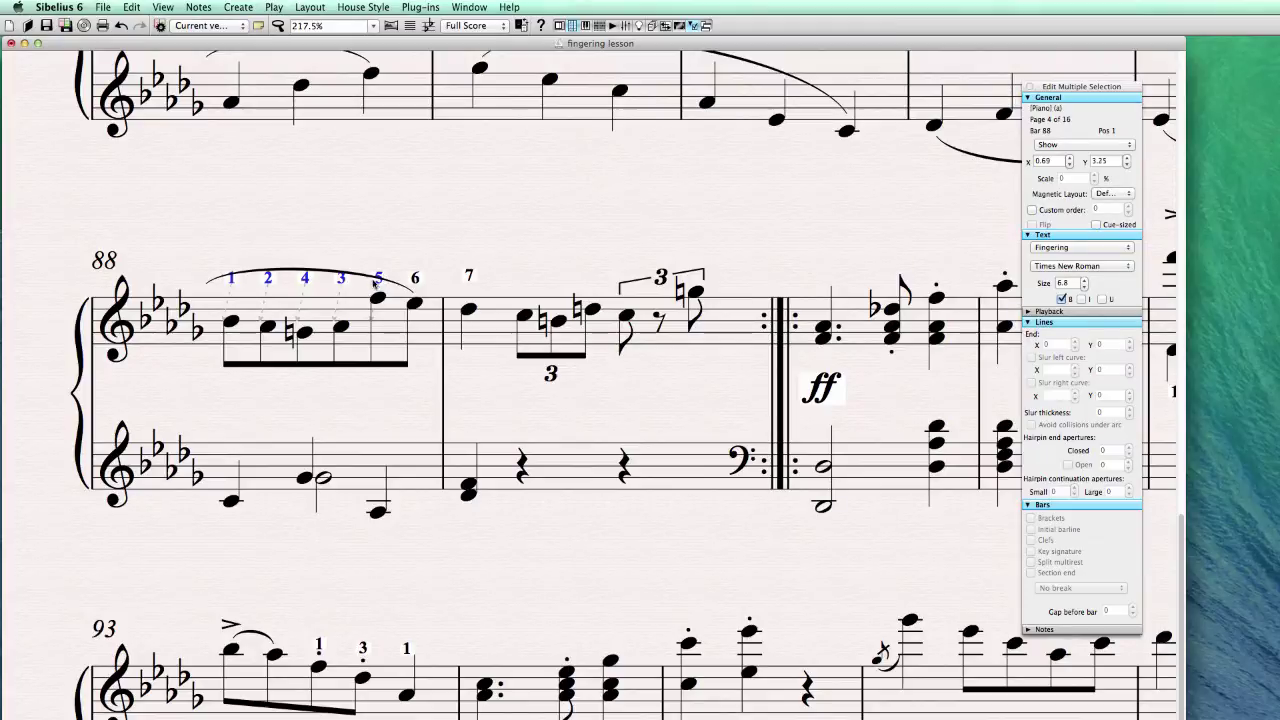
left_click_drag(375, 283, 381, 268)
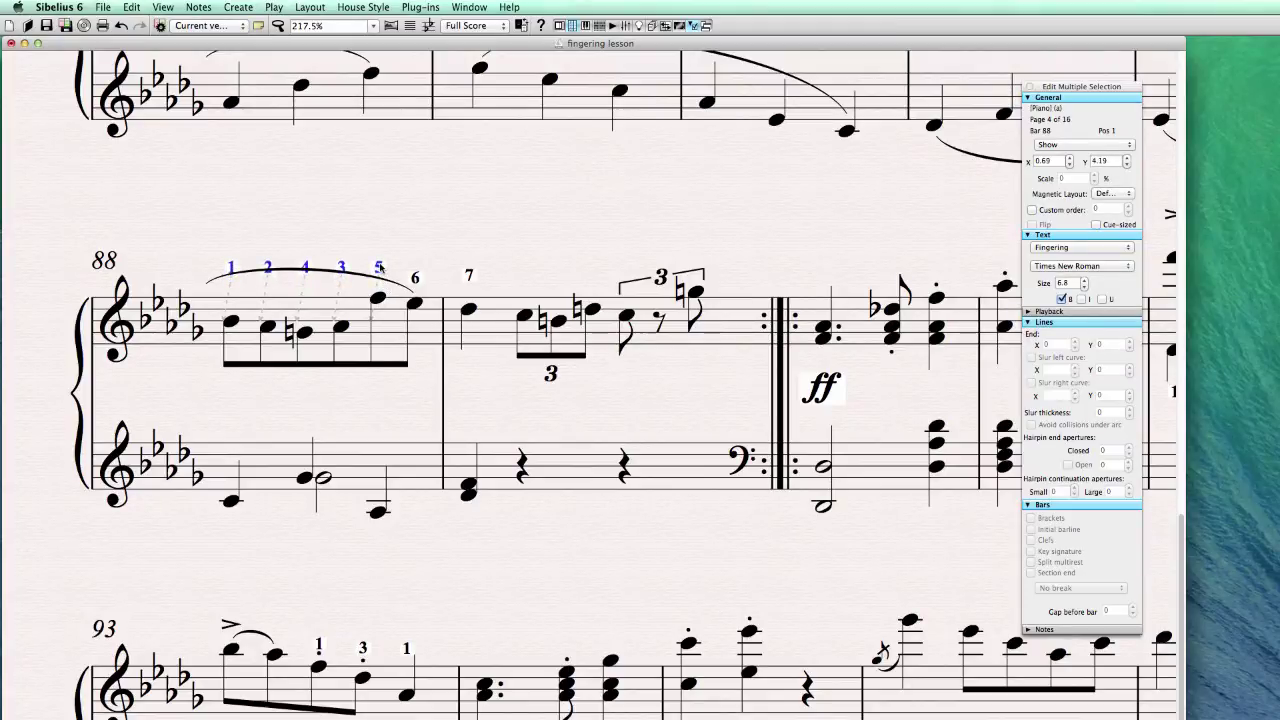
left_click(380, 268, "super")
key("Down")
key("Down")
key("Down")
key("Down")
key("Down")
key("Down")
key("Down")
key("Down")
key("Down")
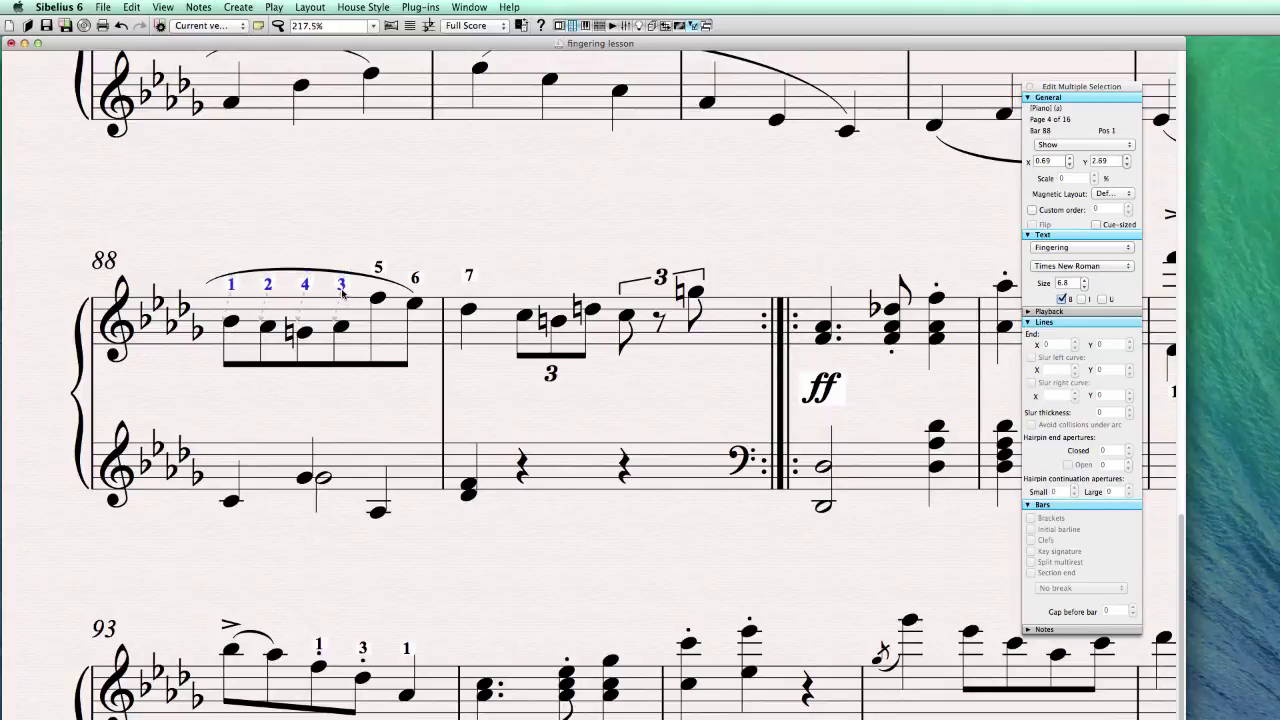
left_click(342, 286, "super")
left_click(306, 286, "super")
left_click(268, 286, "super")
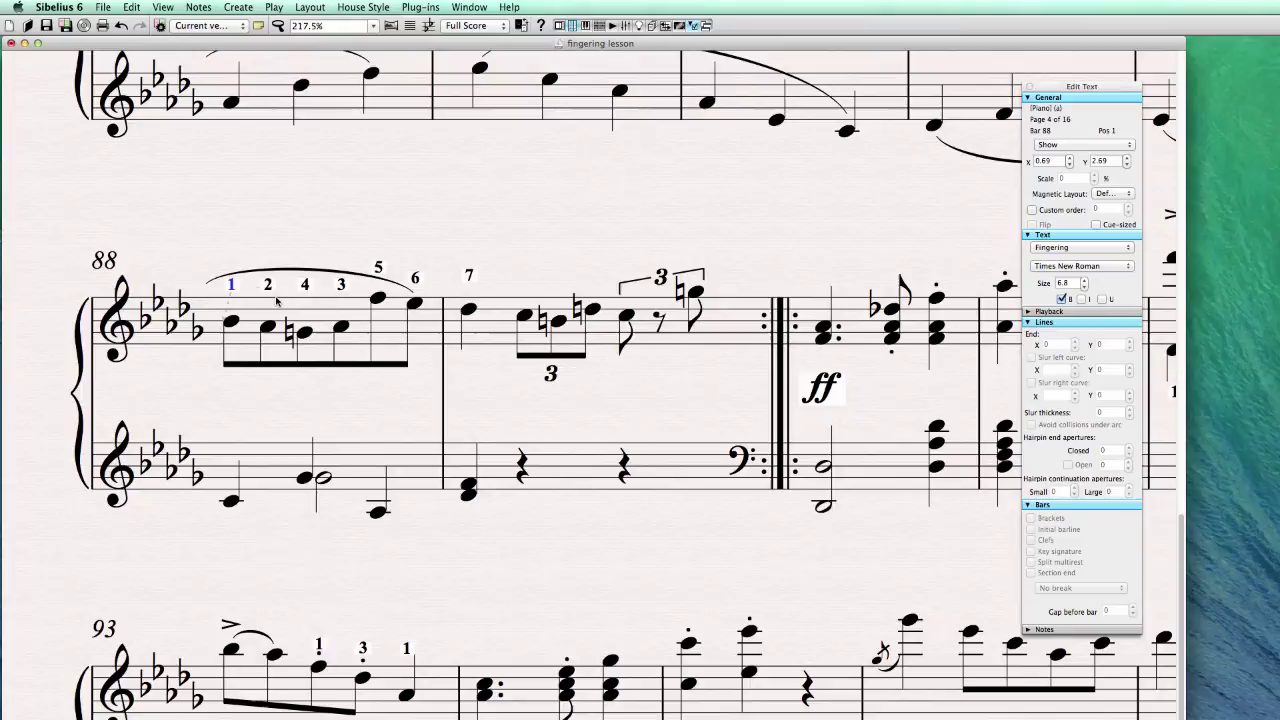
left_click(236, 290, "super")
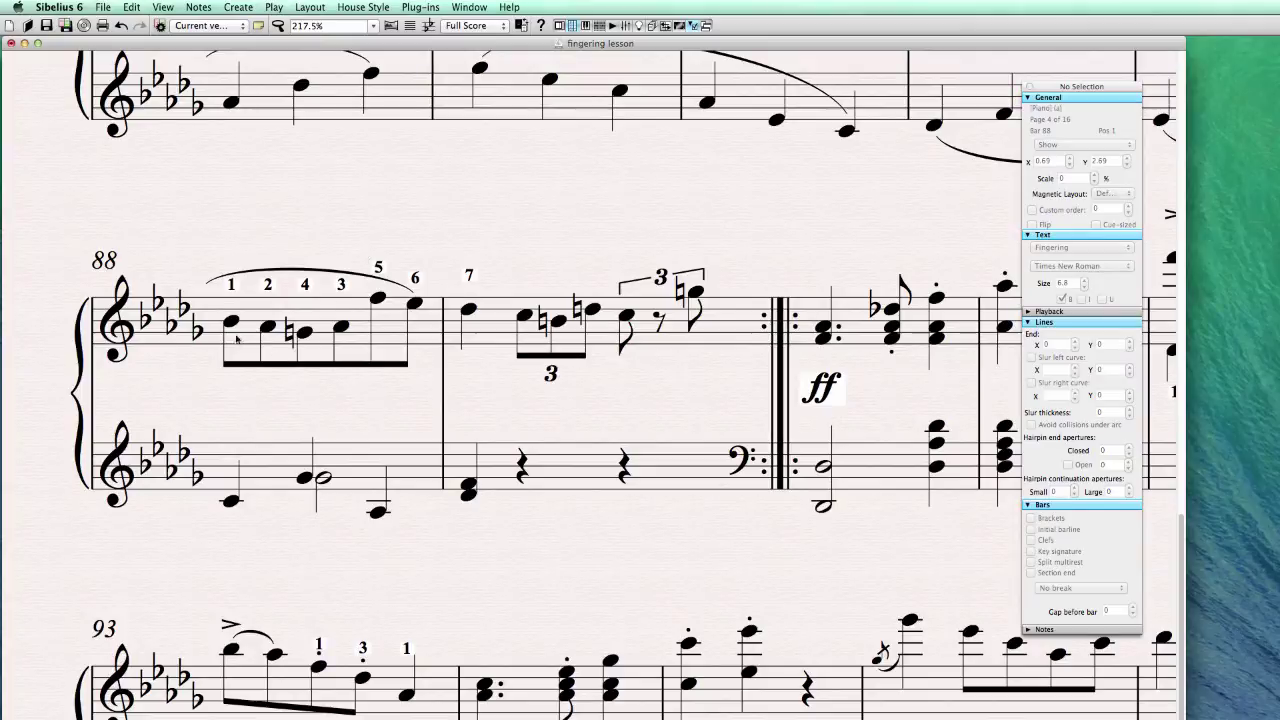
left_click(424, 6)
mouse_move(420, 226)
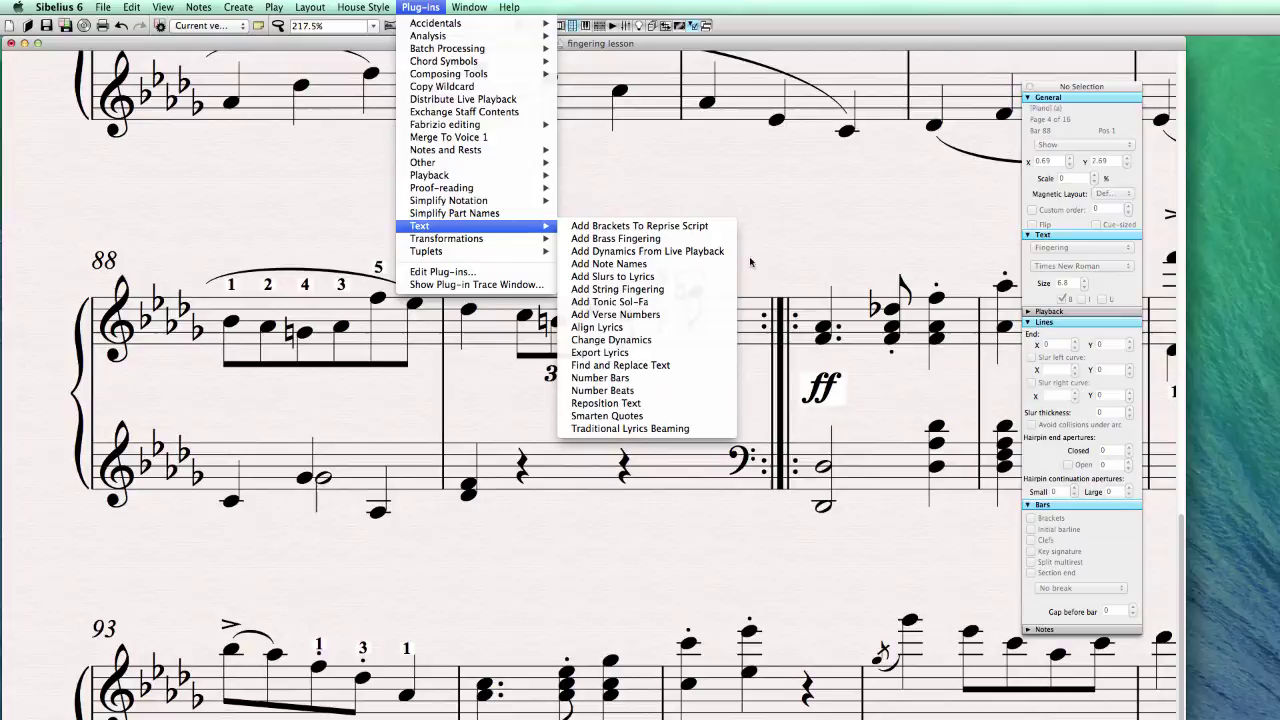
Dismiss the plug-in list and scroll back to an earlier fingered passage of the score
left_click(667, 168)
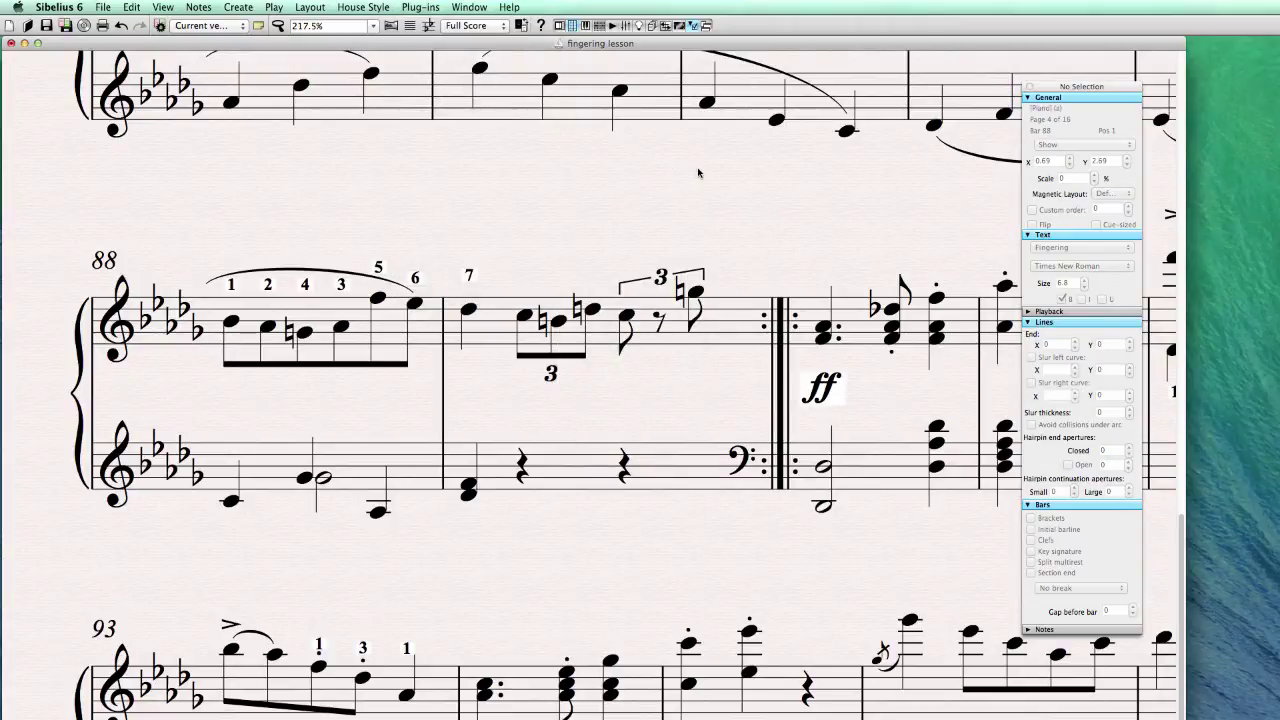
scroll(634, 160, "down", 2)
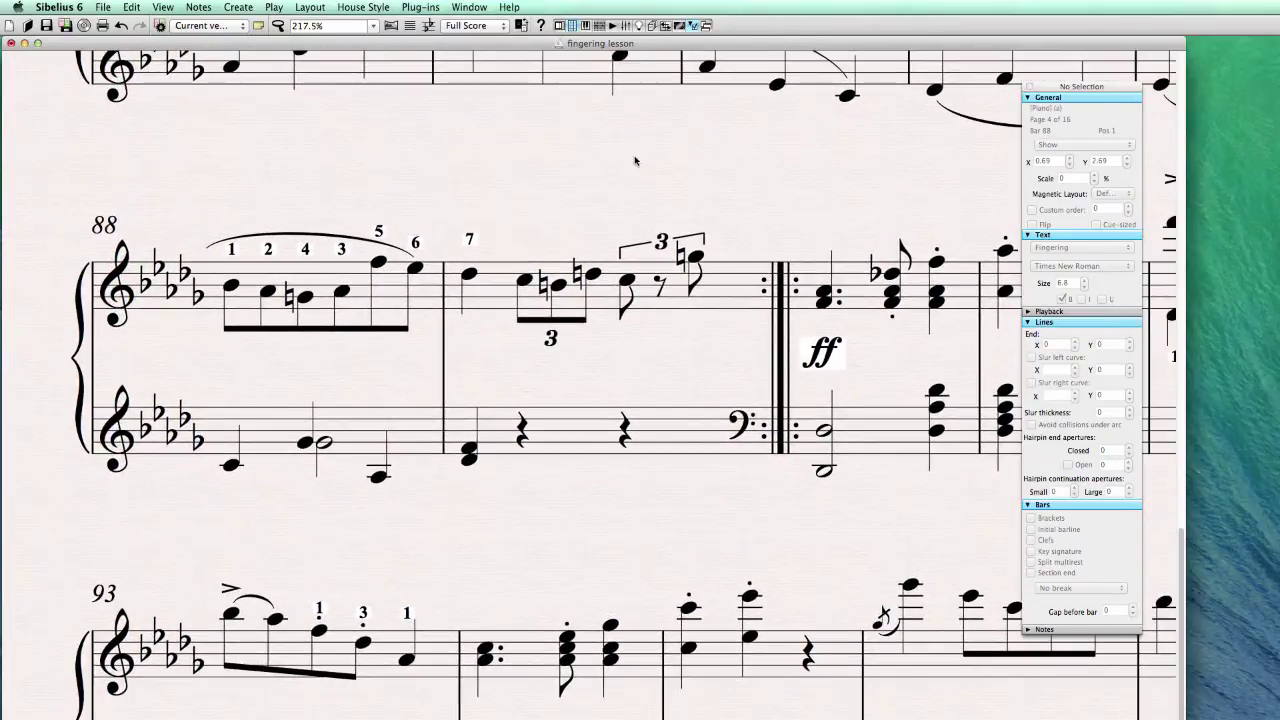
mouse_move(637, 380)
left_mouse_down()
mouse_move(204, 392)
mouse_move(672, 350)
left_mouse_up()
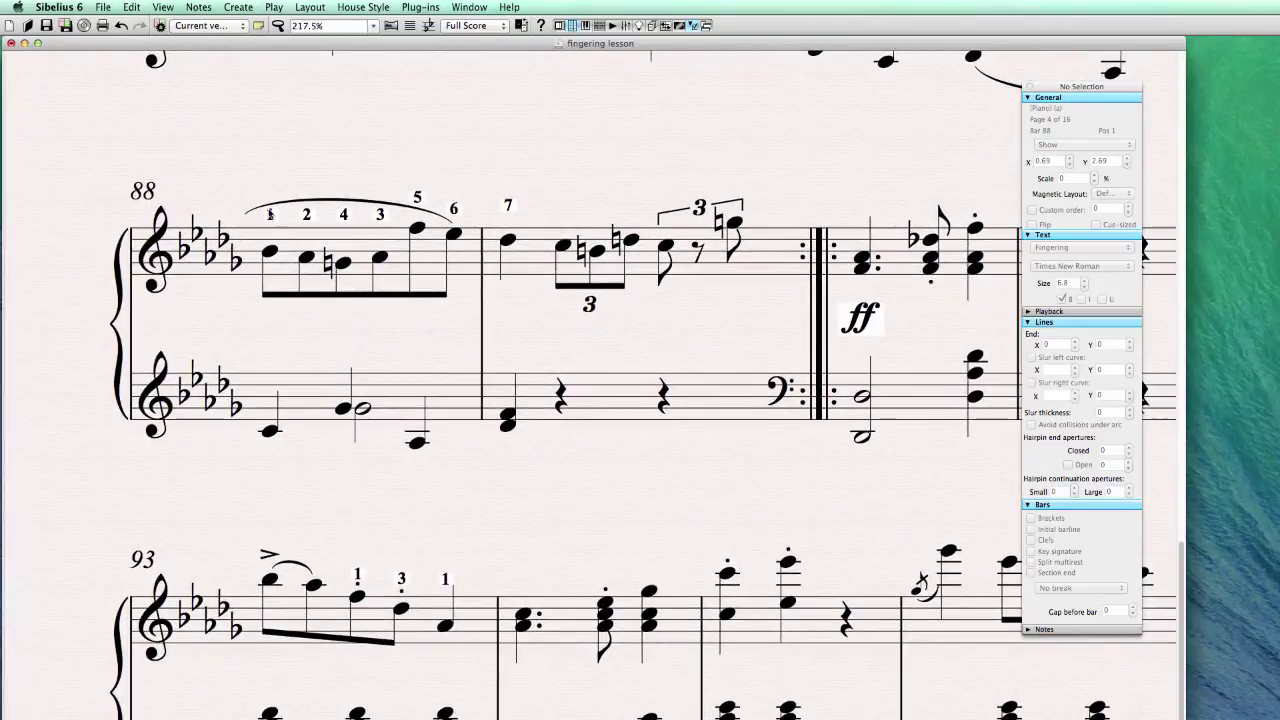
left_click(268, 218)
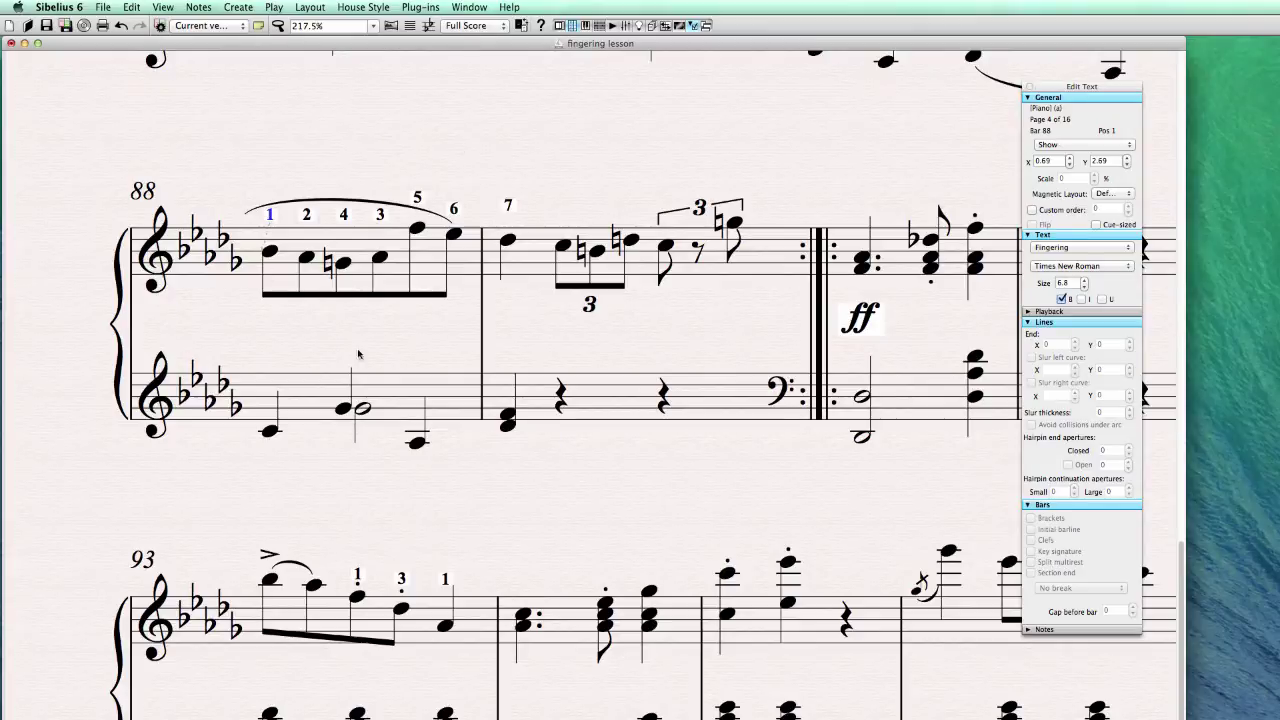
mouse_move(588, 277)
left_mouse_down()
mouse_move(320, 609)
mouse_move(1174, 620)
left_mouse_up()
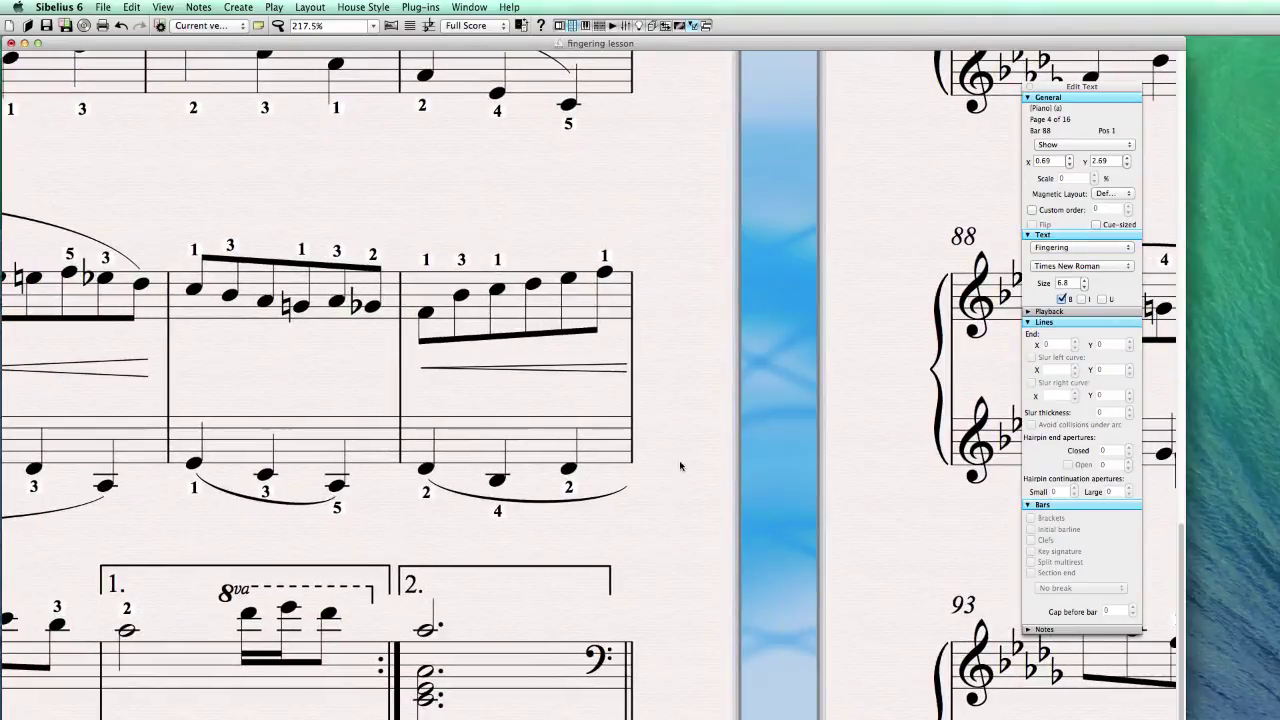
Drag bar 68's lower-staff fingering 3 below its slur and deselect it
left_click_drag(480, 540, 699, 495)
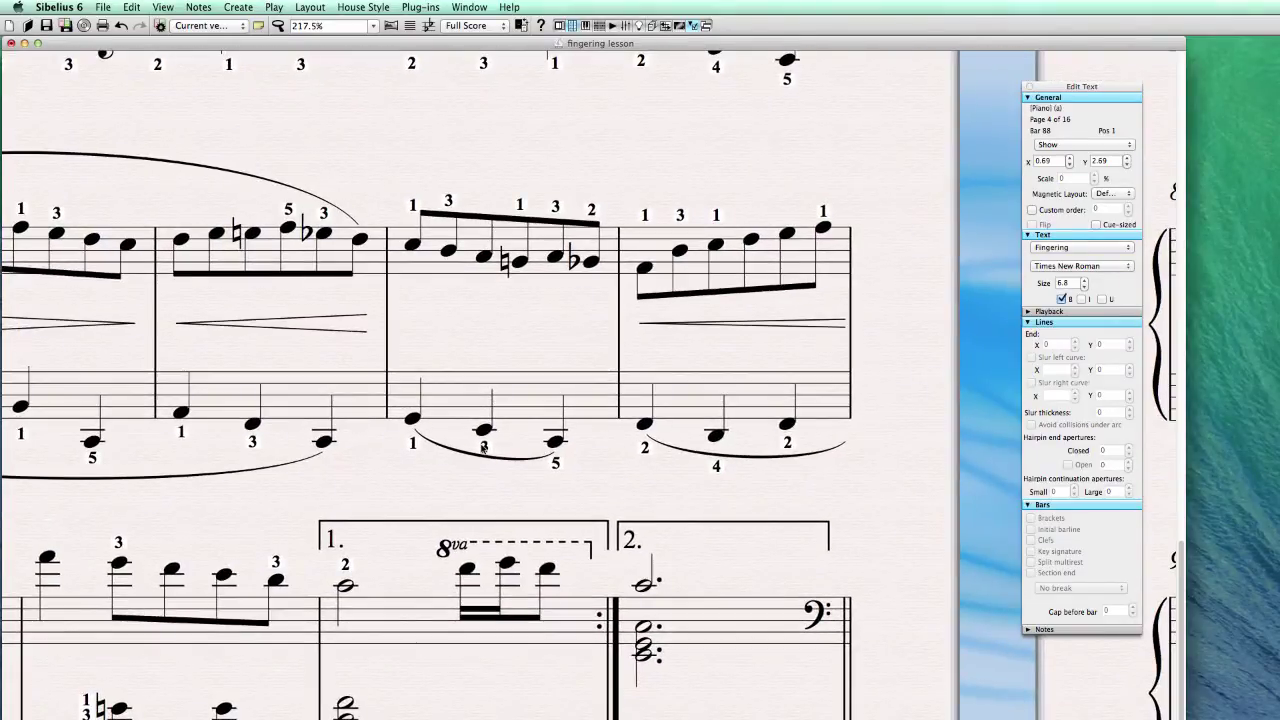
left_click(556, 463)
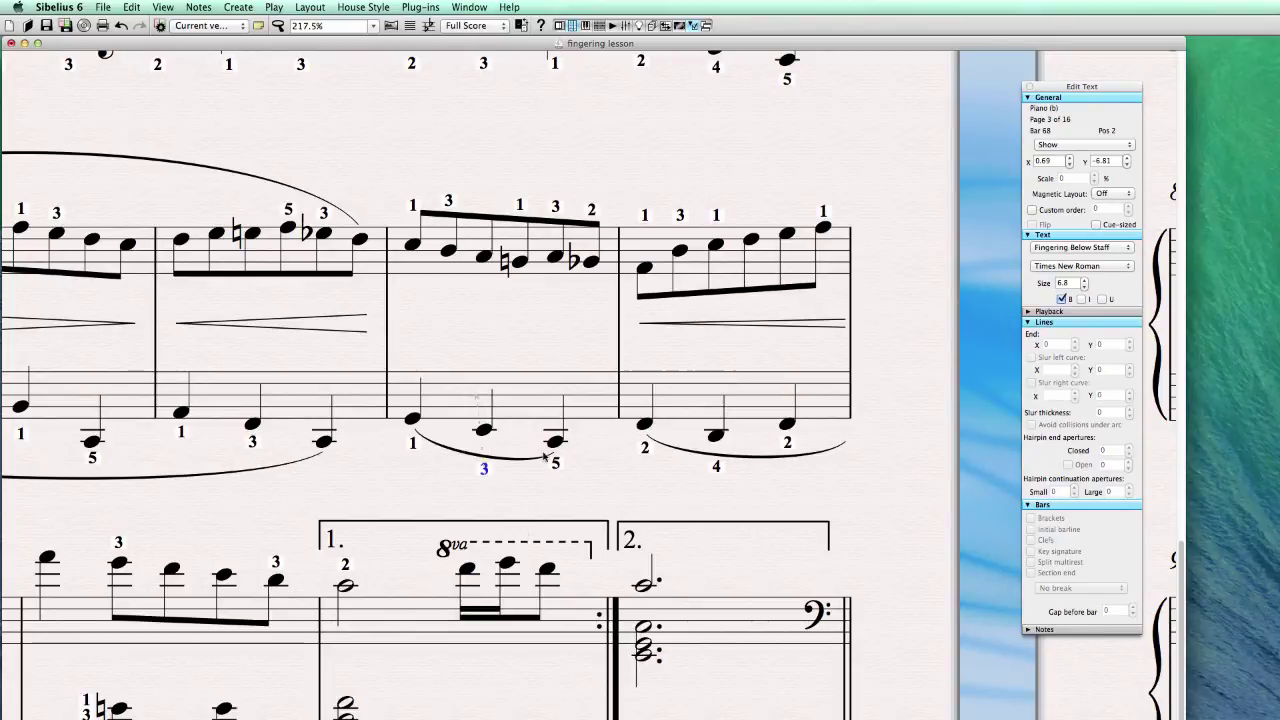
left_click(646, 448)
left_click_drag(488, 447, 484, 451)
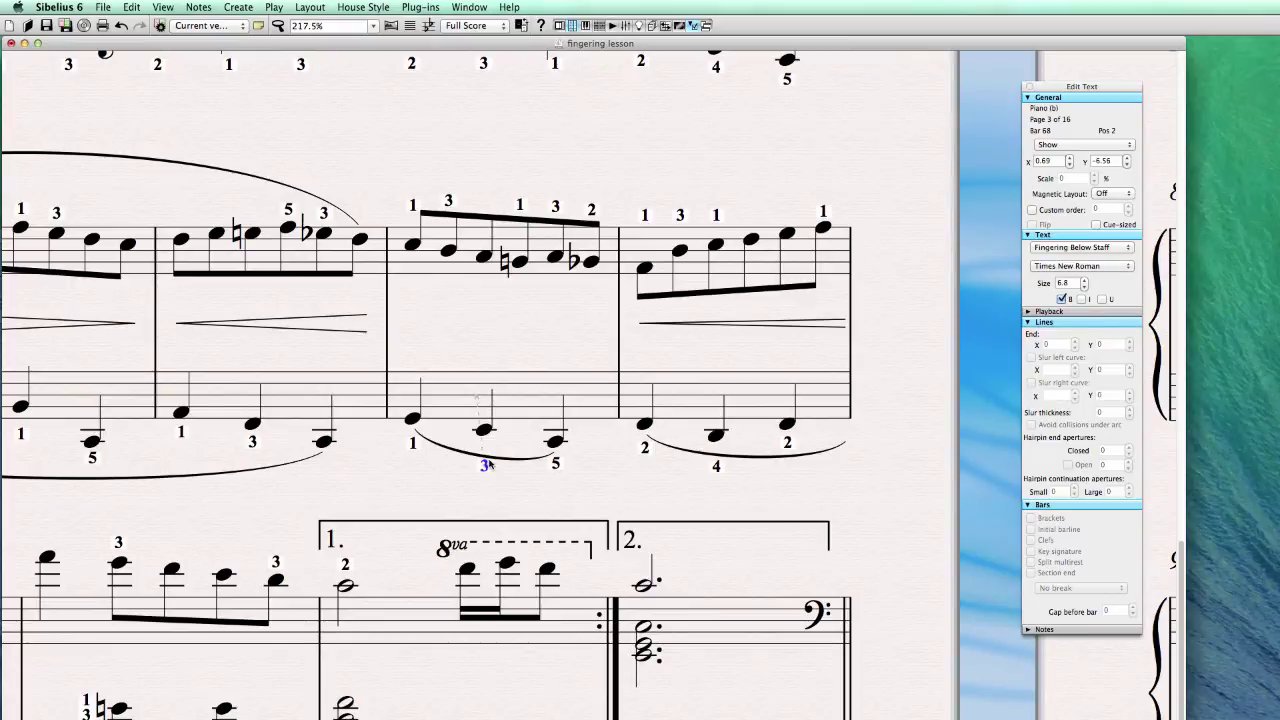
left_click(490, 456)
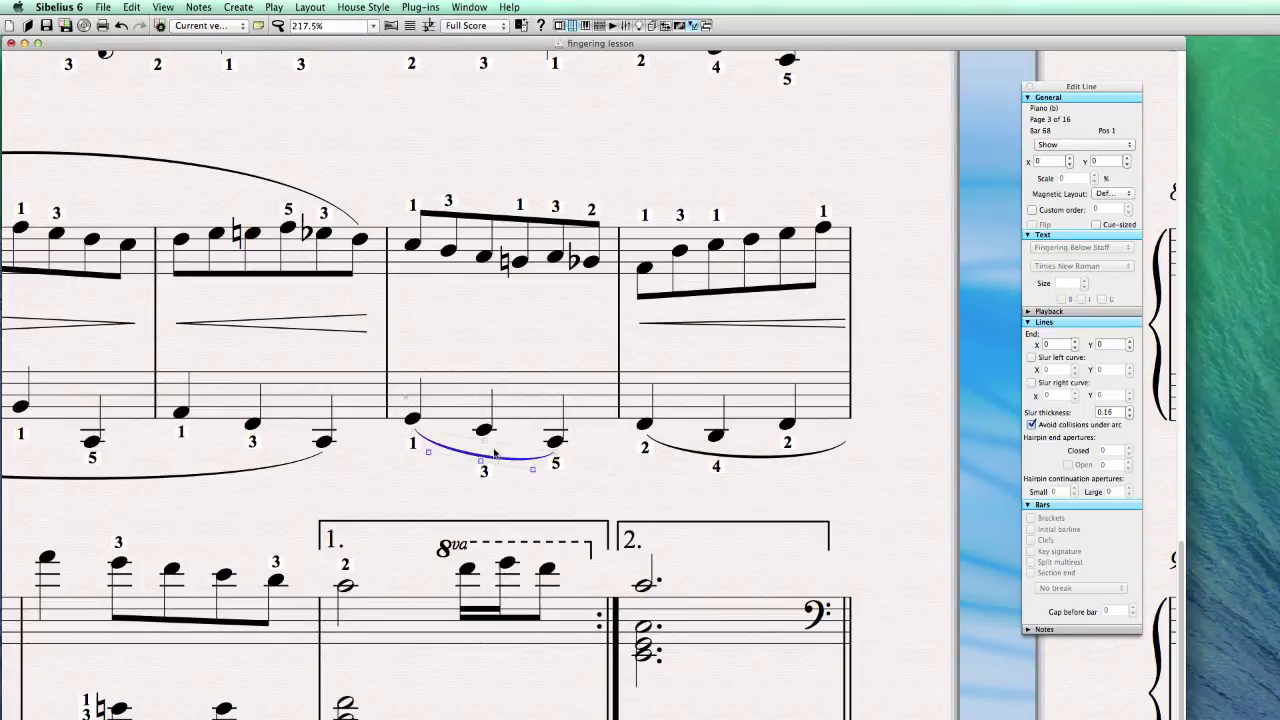
left_click(514, 488)
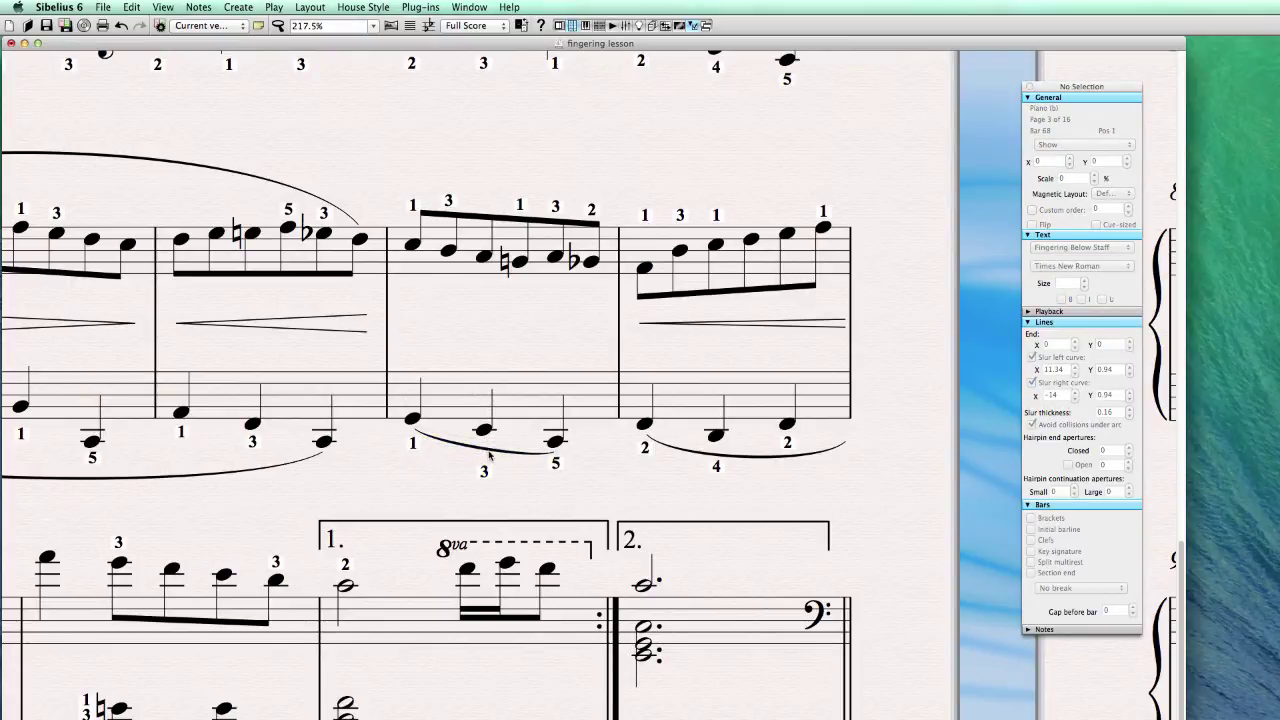
left_click(490, 456)
left_click(483, 472)
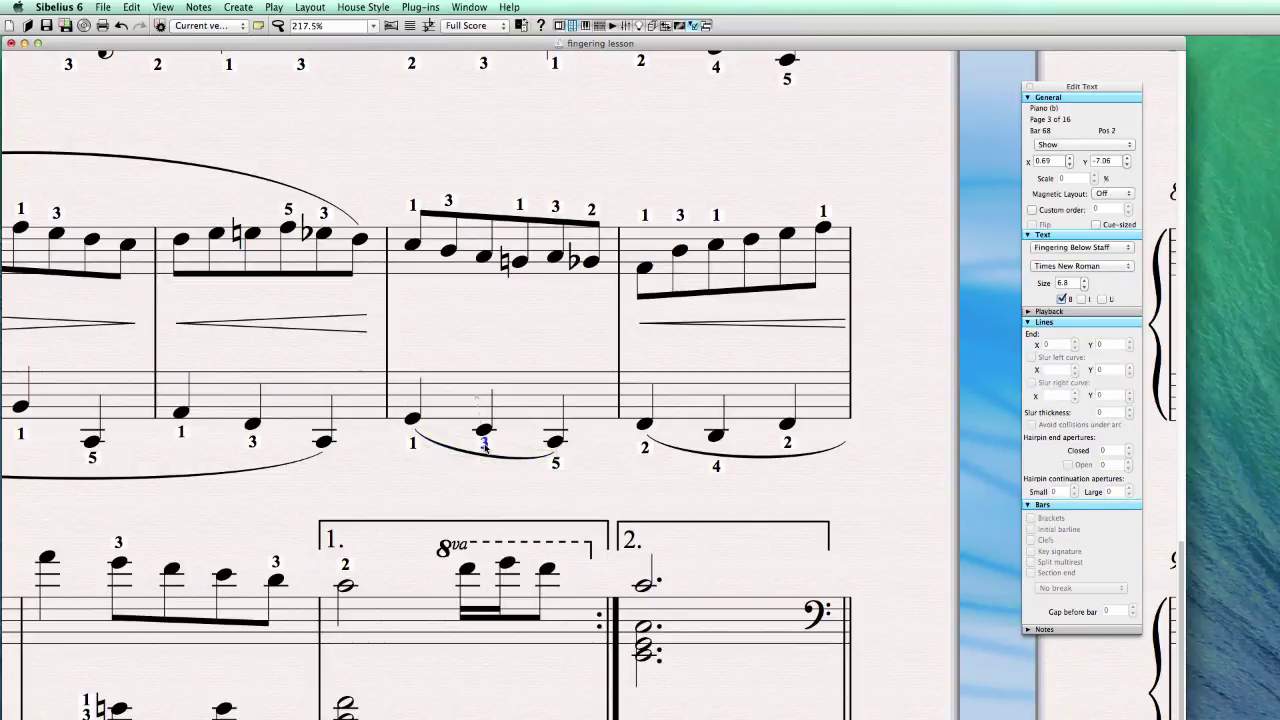
left_click(588, 498)
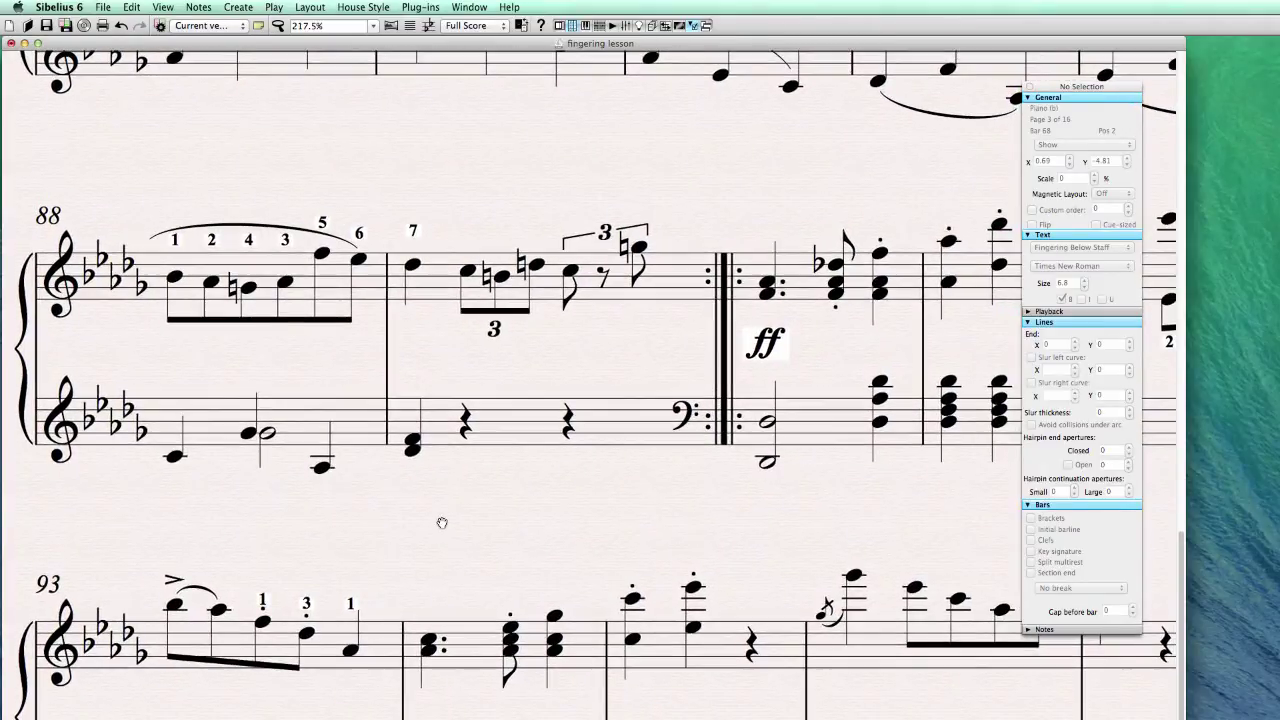
Raise the lower triplet number in bar 89 slightly with the Up arrow
left_click_drag(442, 523, 391, 538)
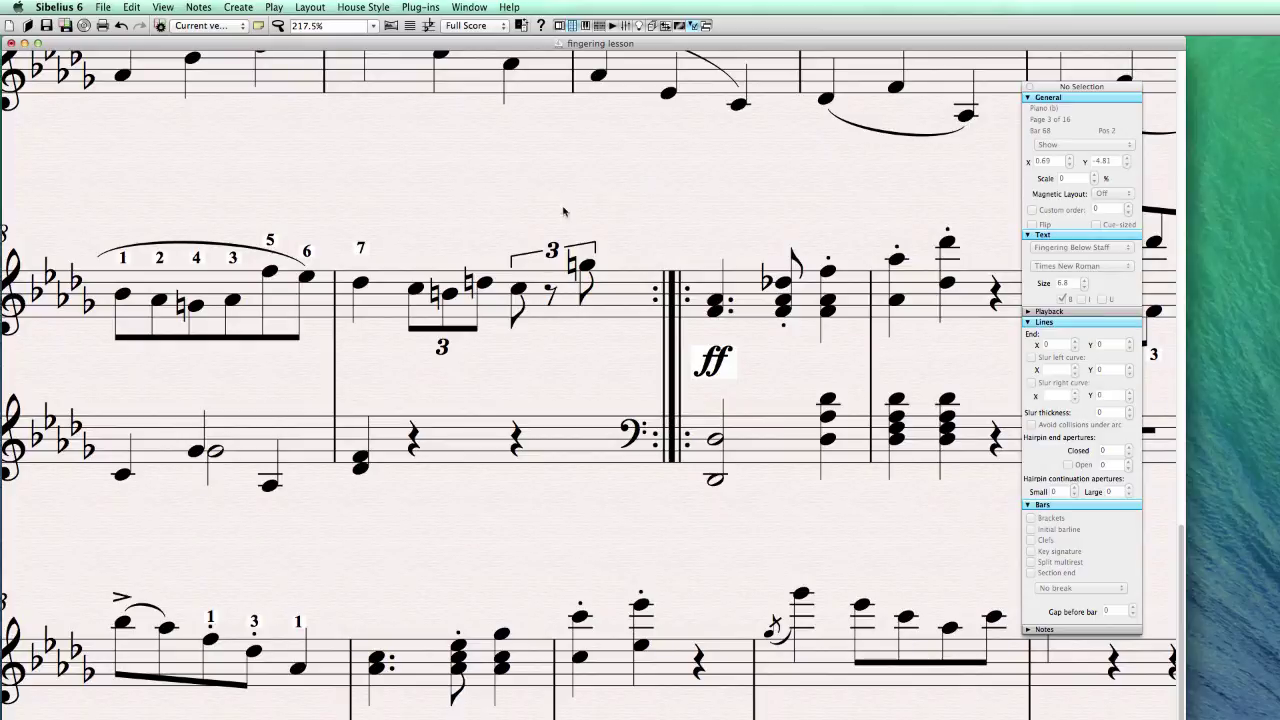
left_click(418, 290)
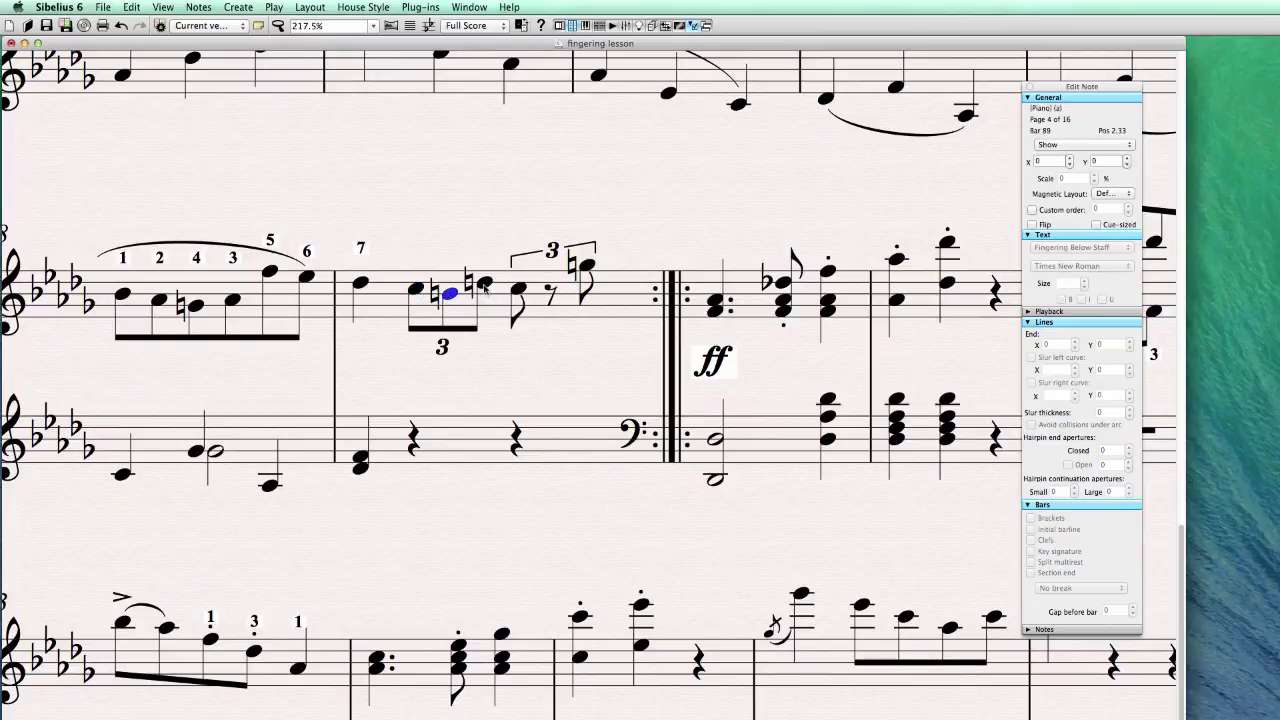
left_click(468, 376)
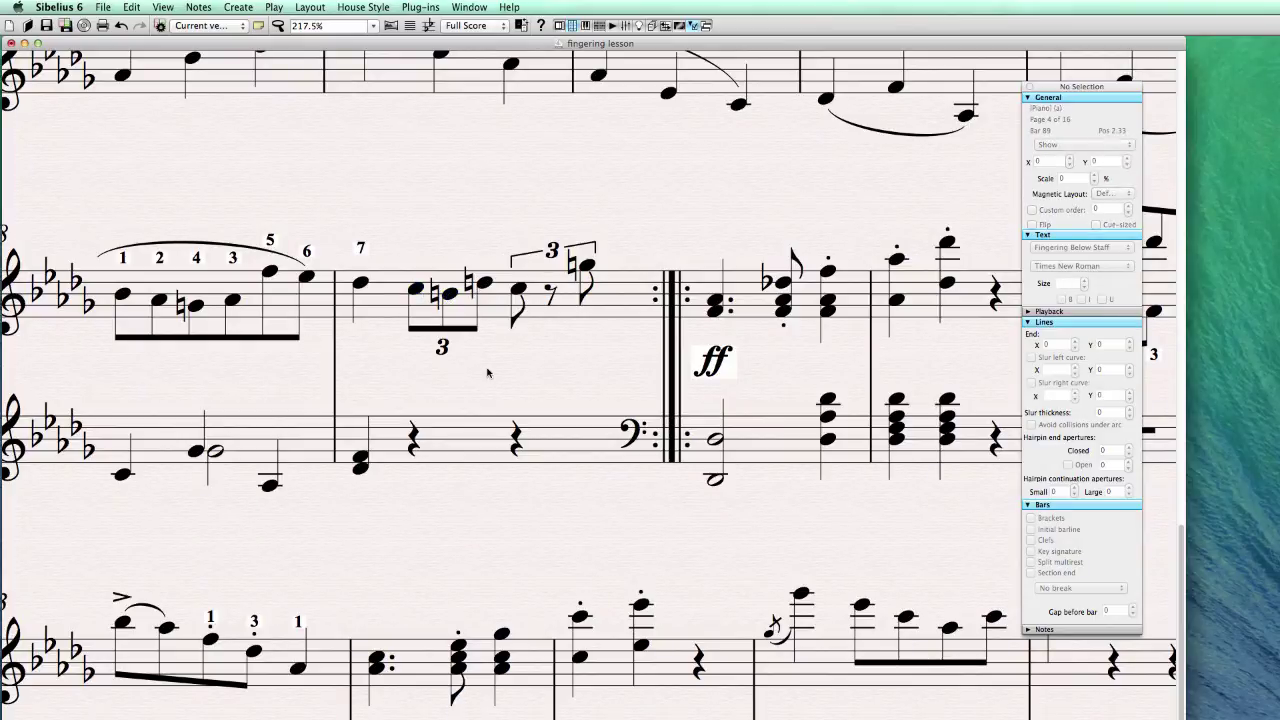
left_click(443, 348)
key("Up")
key("Up")
key("Up")
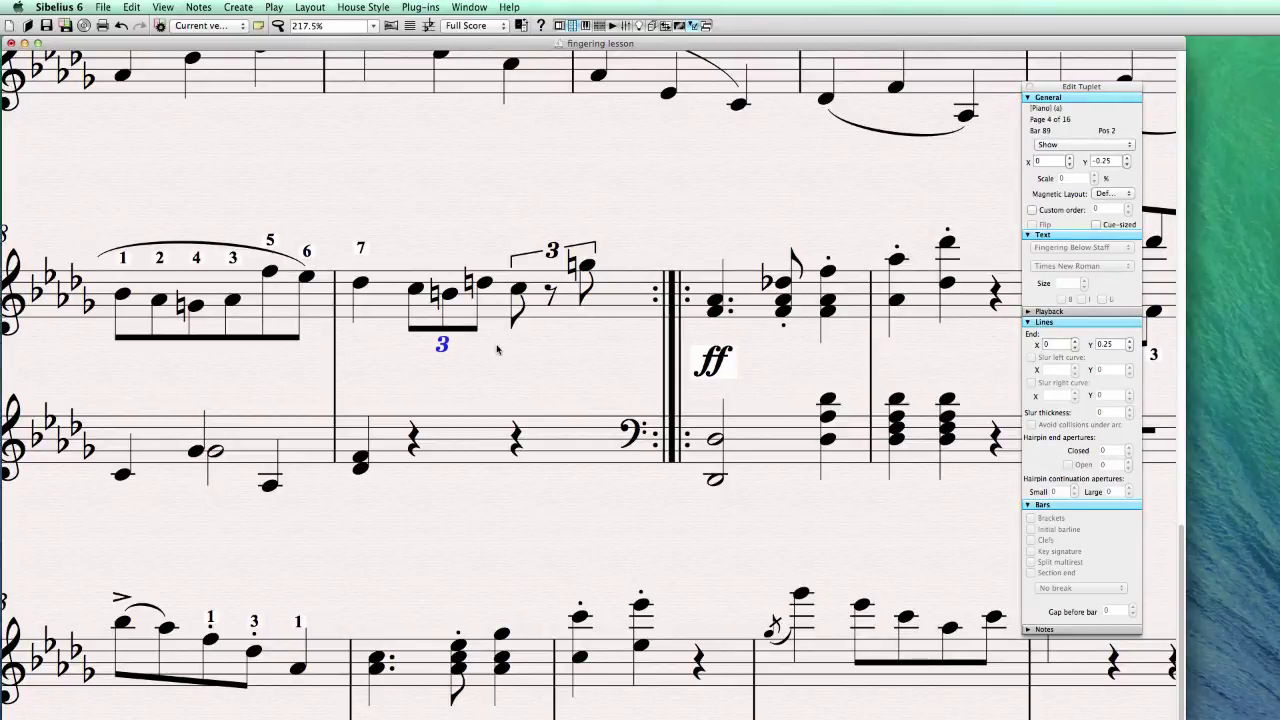
Check the bracketed triplet, then select the first triplet note of bar 89
left_click(551, 247)
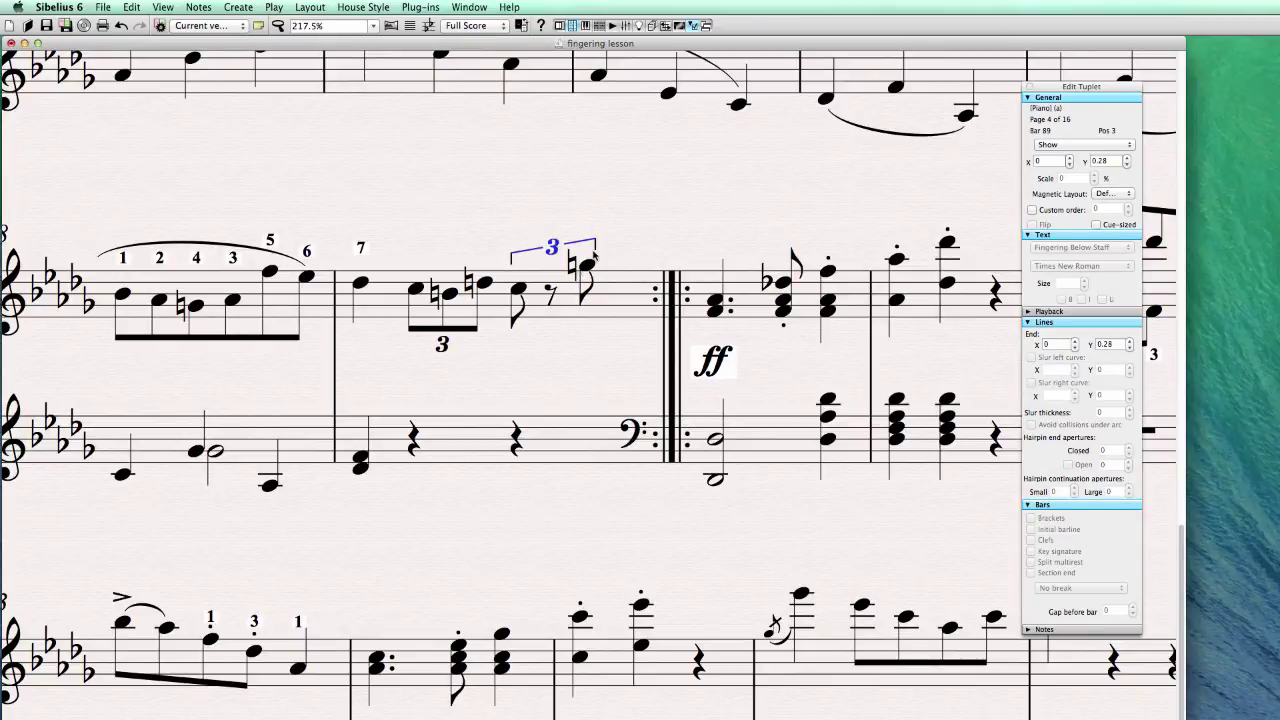
left_click(550, 294)
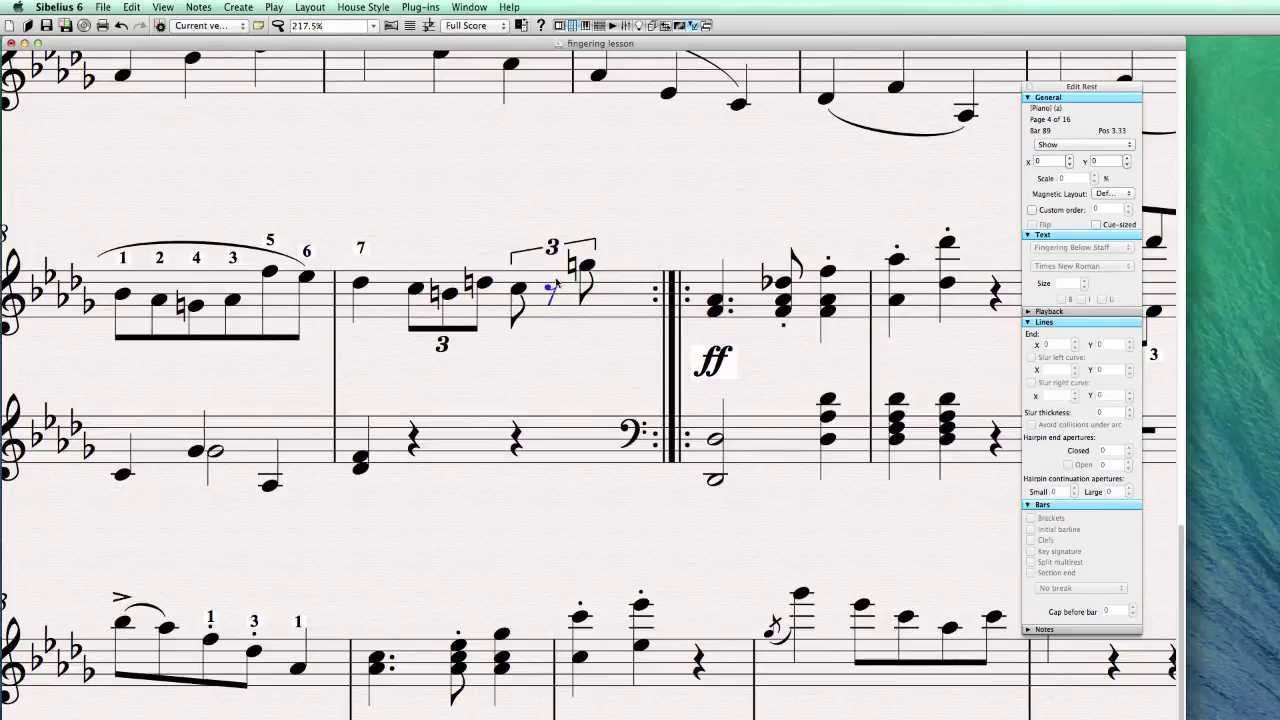
left_click(545, 375)
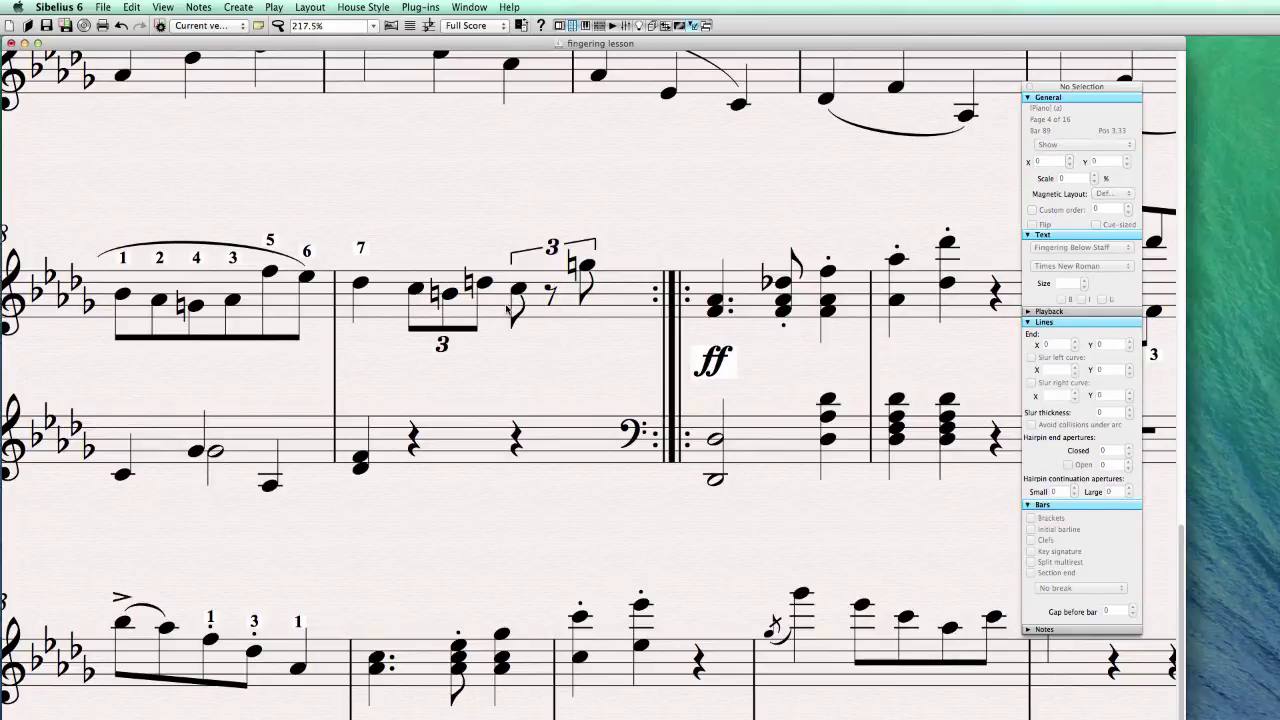
left_click(416, 289)
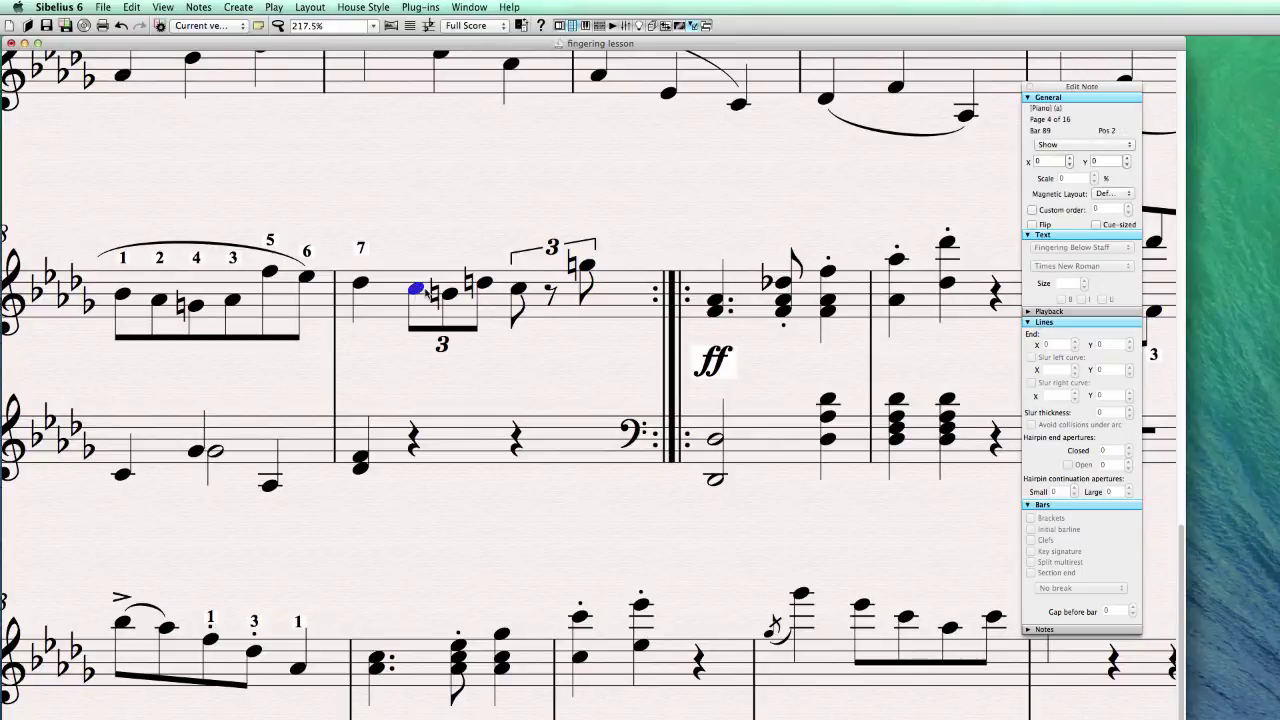
left_click(238, 7)
mouse_move(242, 175)
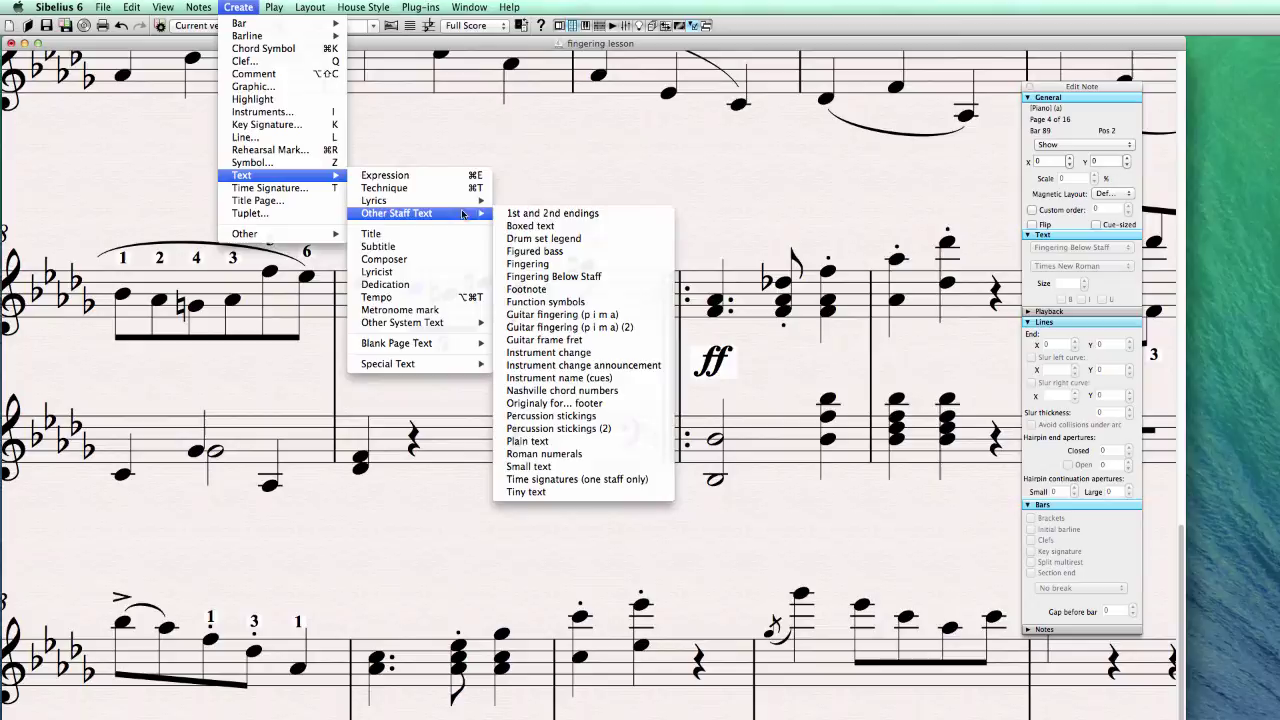
Enter Fingering text 1, 2, 3, 5 and 6 on bar 89's triplet notes in turn
left_click(569, 268)
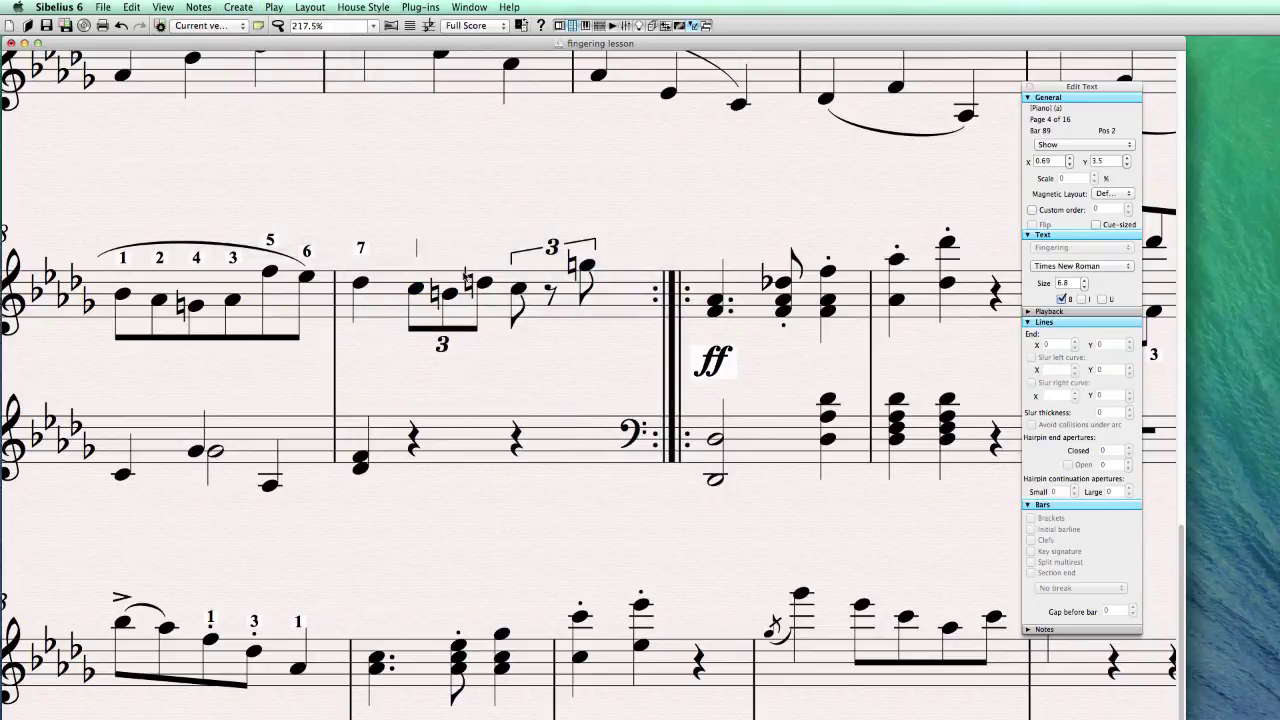
type("1")
key("space")
type("2")
key("space")
type("5")
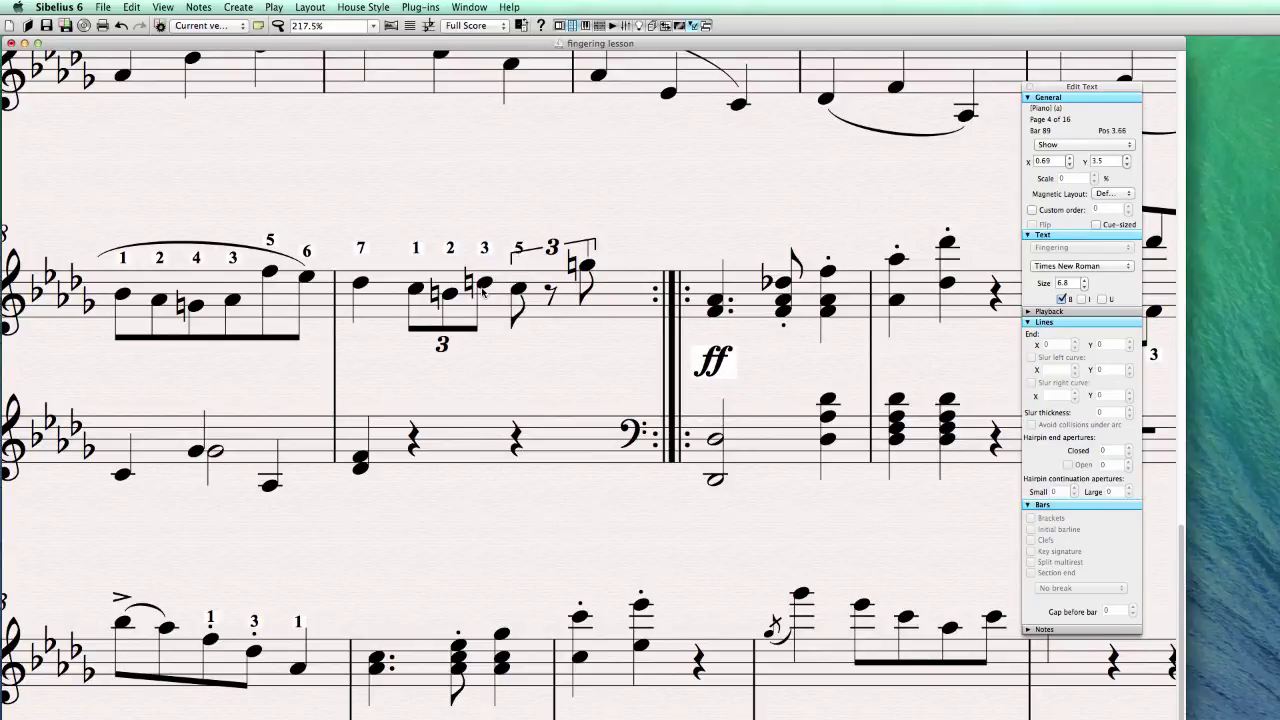
type("6")
key("Escape")
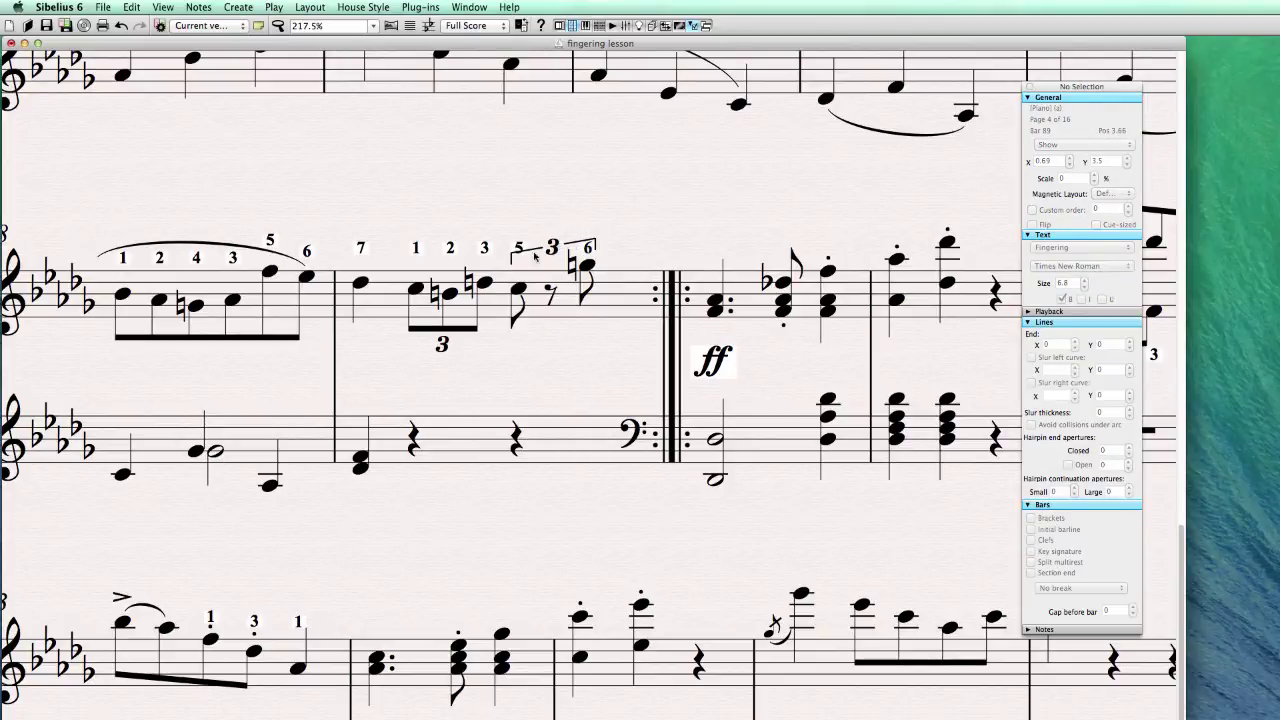
Select the bracketed triplet above bar 89's notes
left_click(443, 346)
left_click(488, 374)
left_click(553, 248)
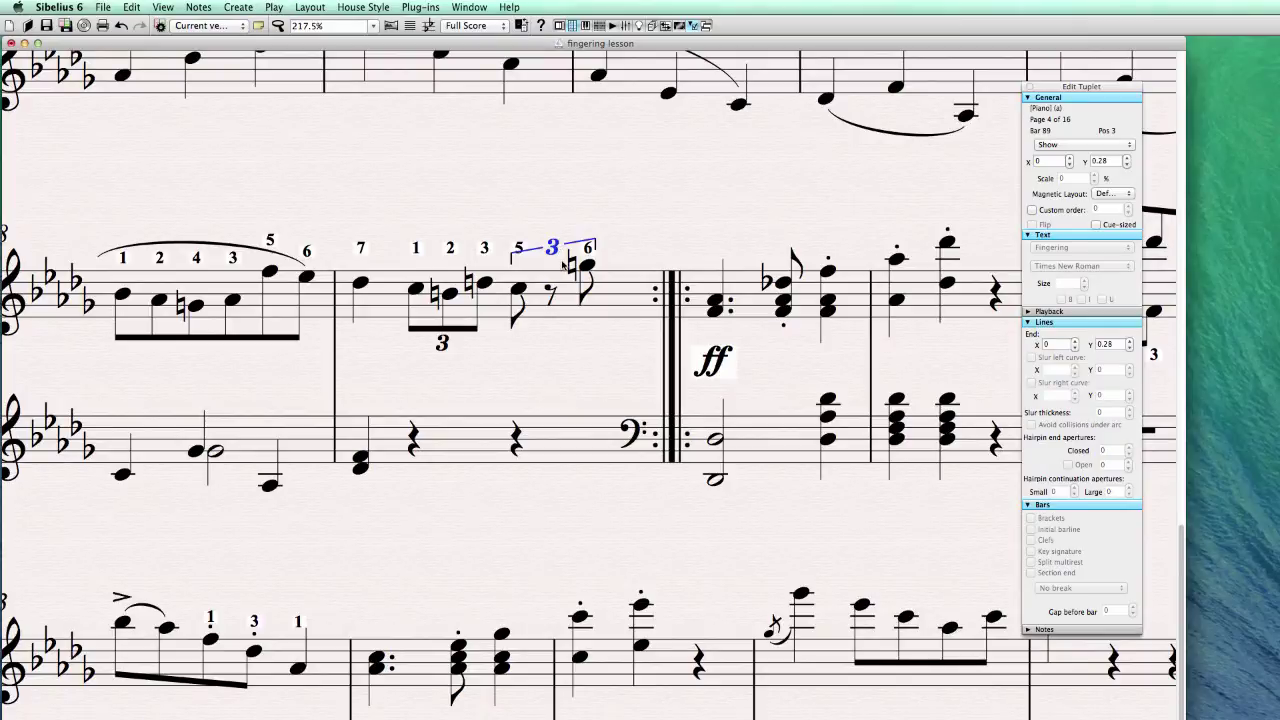
Flip the bracketed triplet below the notes and adjust fingering 5 and the bracket
key("x")
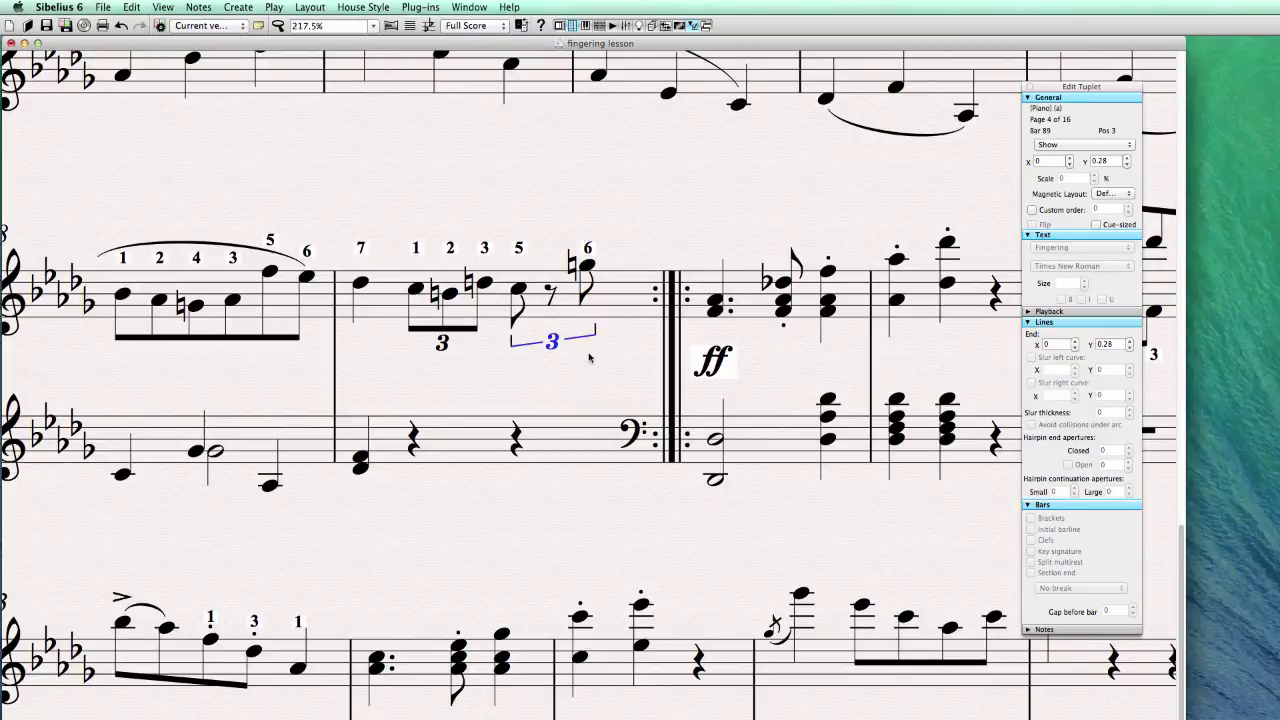
left_click(520, 247)
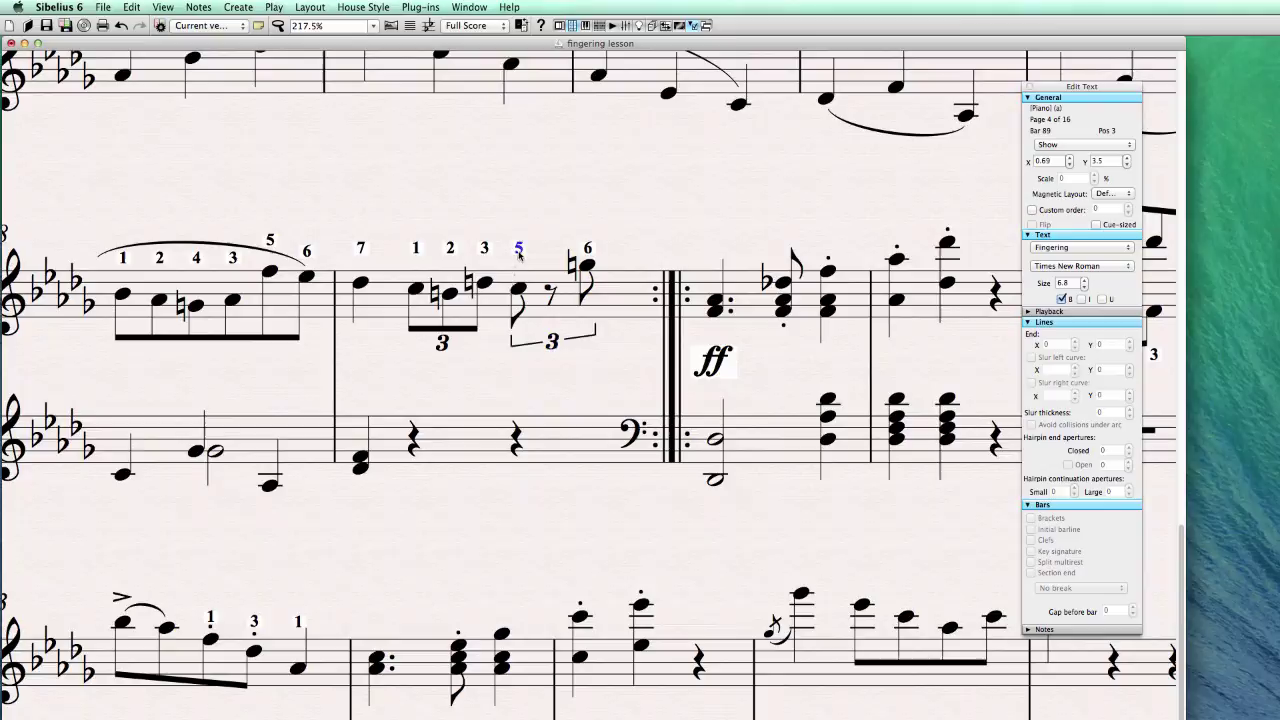
left_click_drag(519, 248, 519, 262)
key("Escape")
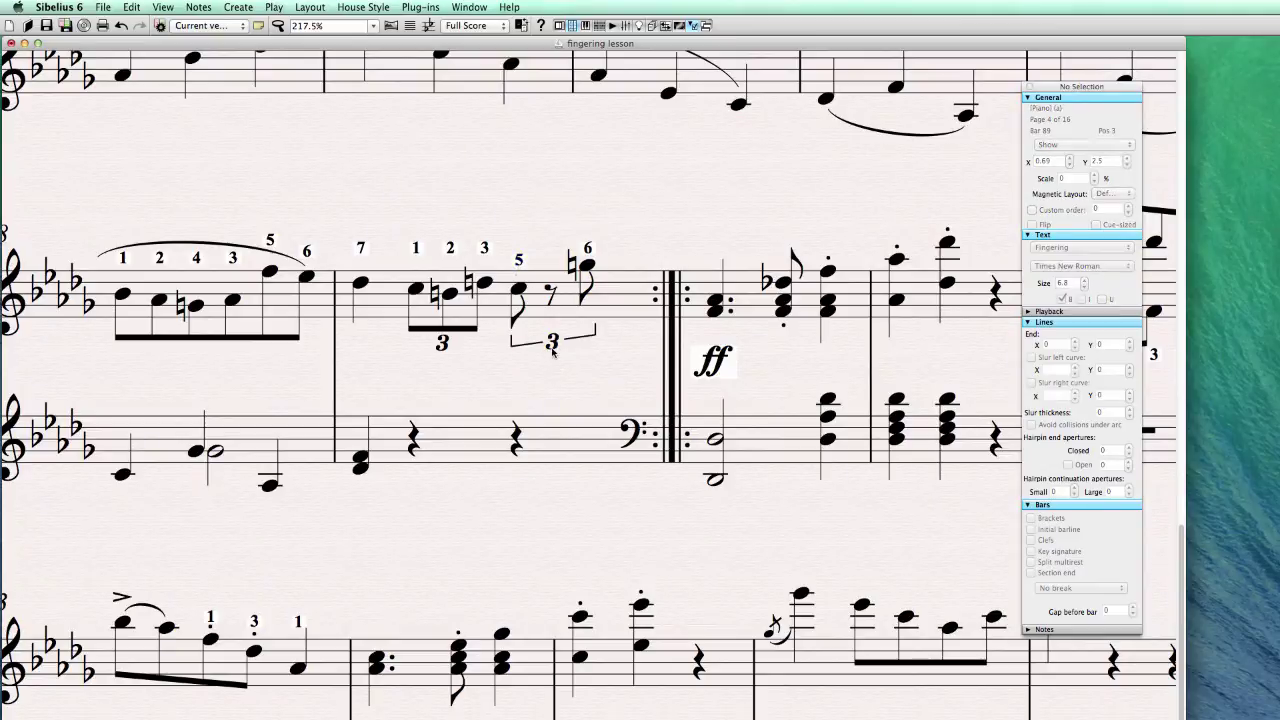
left_click(553, 342)
left_click_drag(556, 346, 560, 340)
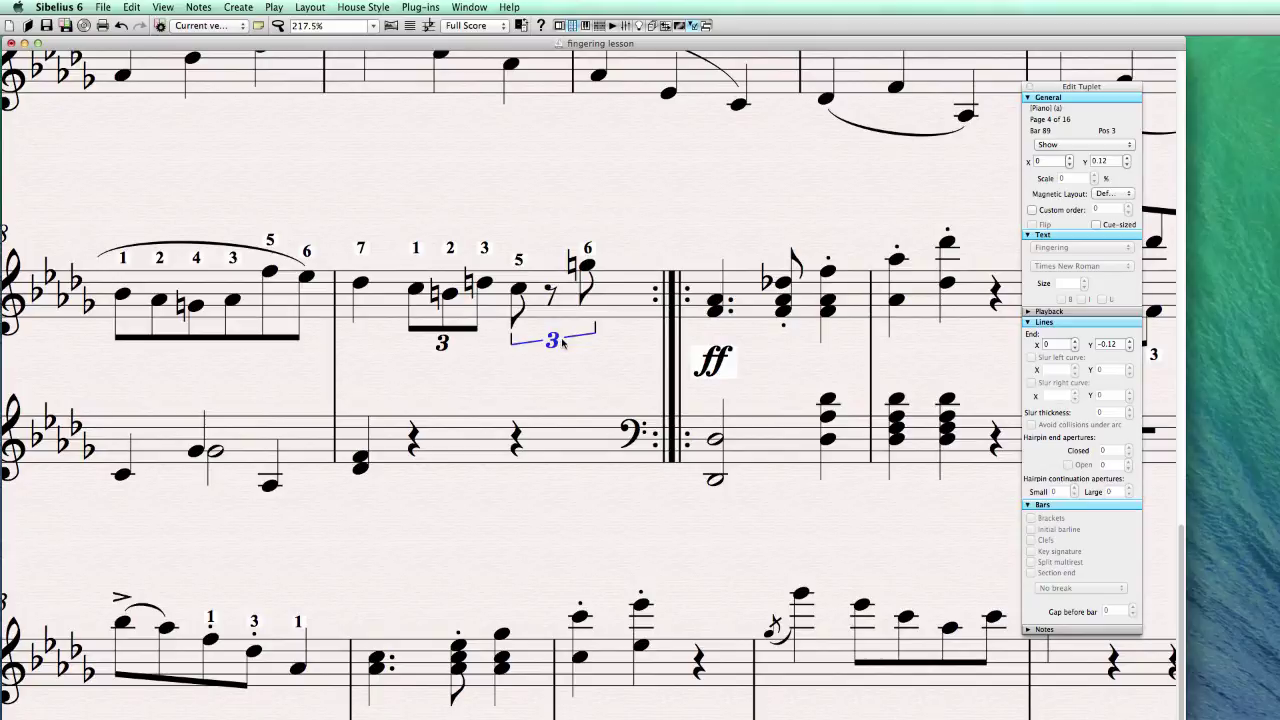
Try dragging fingerings 5 and 6 below, undo, then flip the bracket below again
key("x")
left_click_drag(520, 262, 519, 340)
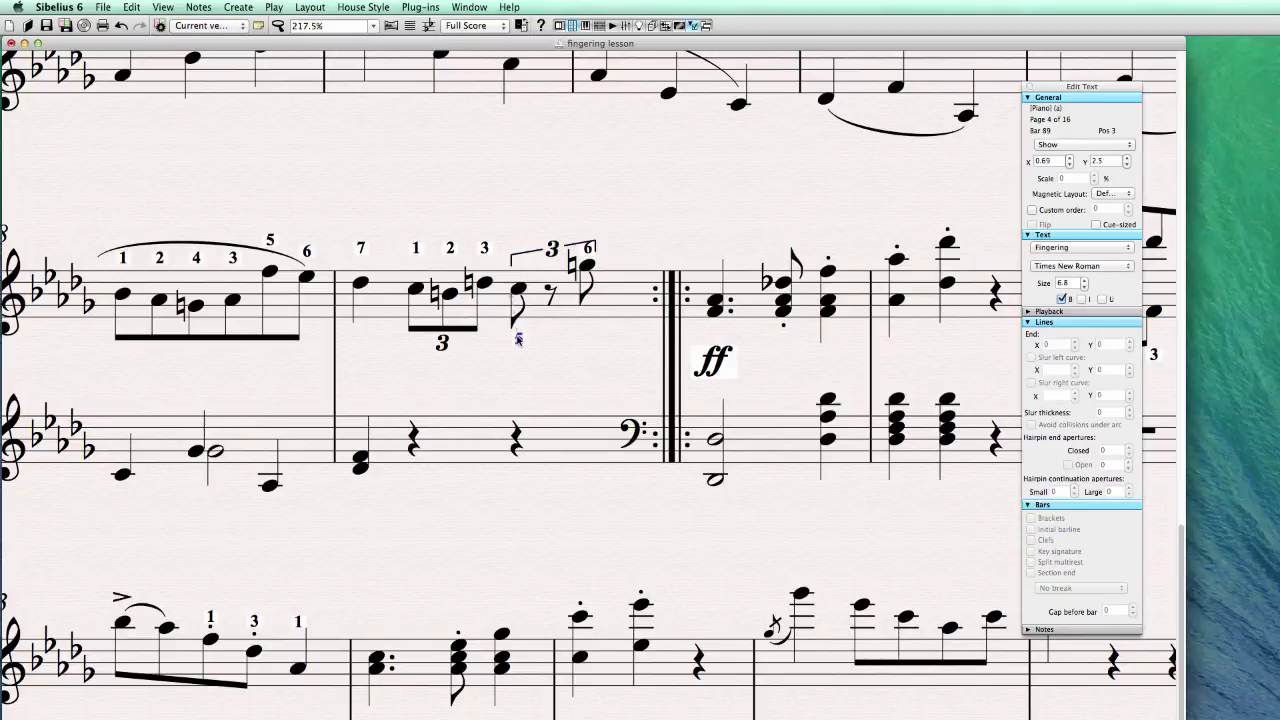
left_click(588, 248)
left_click_drag(584, 312, 584, 328)
key("ctrl+z")
key("ctrl+z")
key("x")
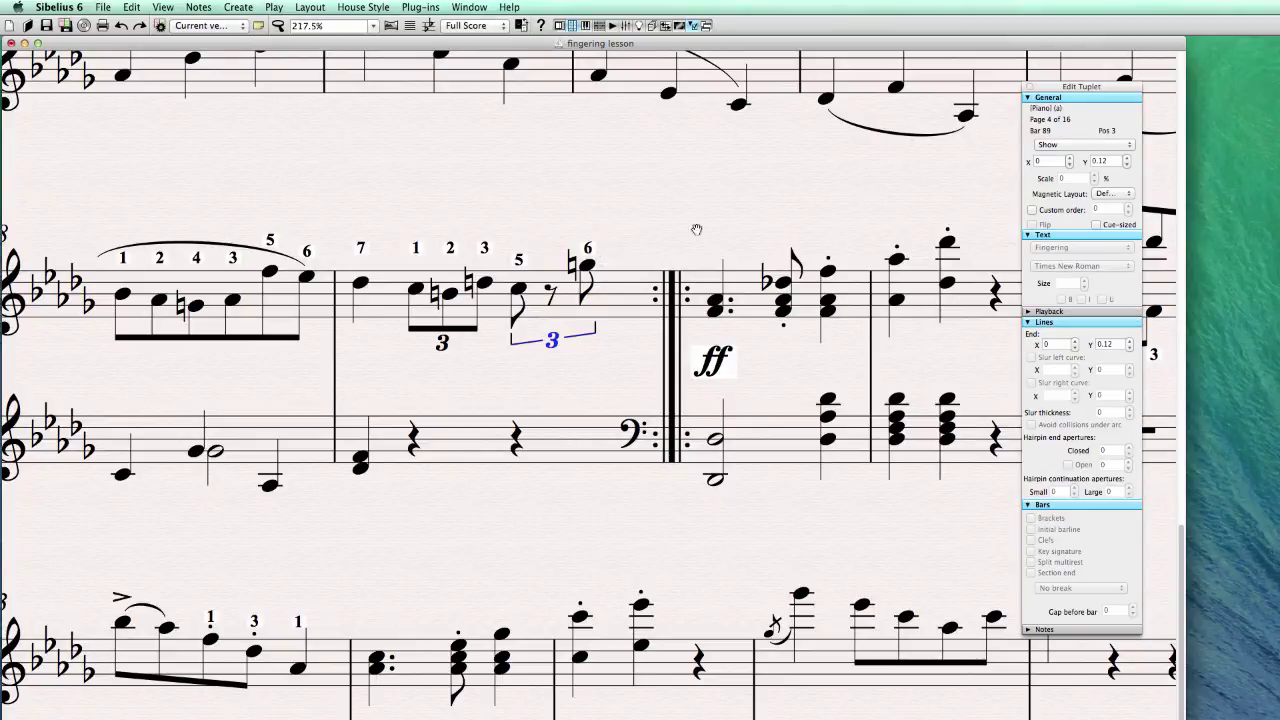
Enter fingerings 1 2 on bar 90's first chord and 3 5 3 on the flat chord
mouse_move(697, 223)
left_mouse_down()
mouse_move(248, 205)
mouse_move(337, 200)
left_mouse_up()
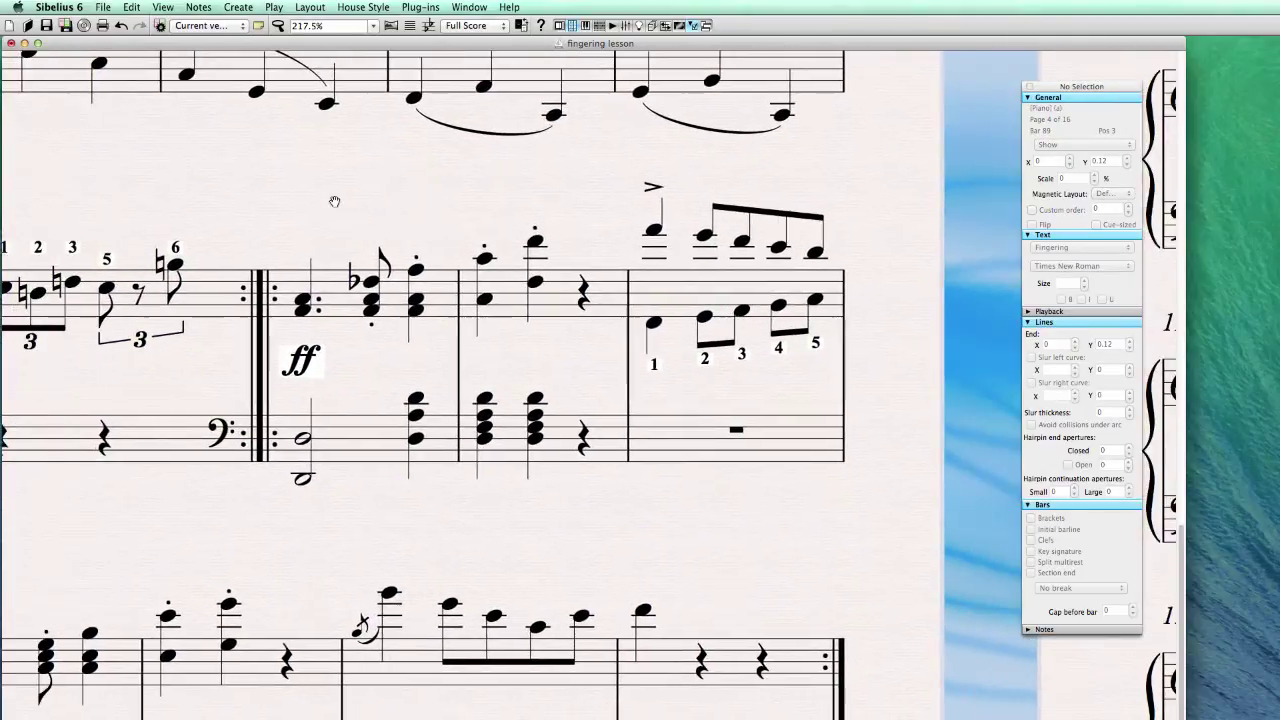
left_click_drag(391, 357, 452, 362)
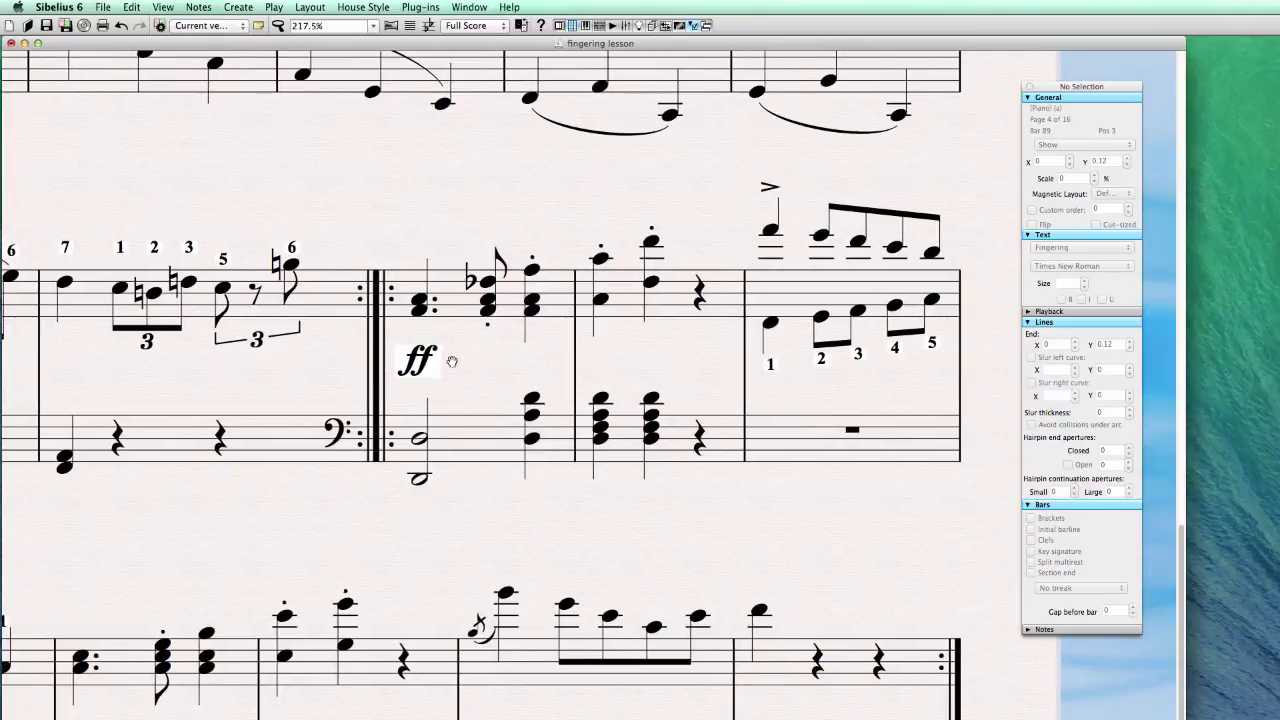
left_click(419, 300)
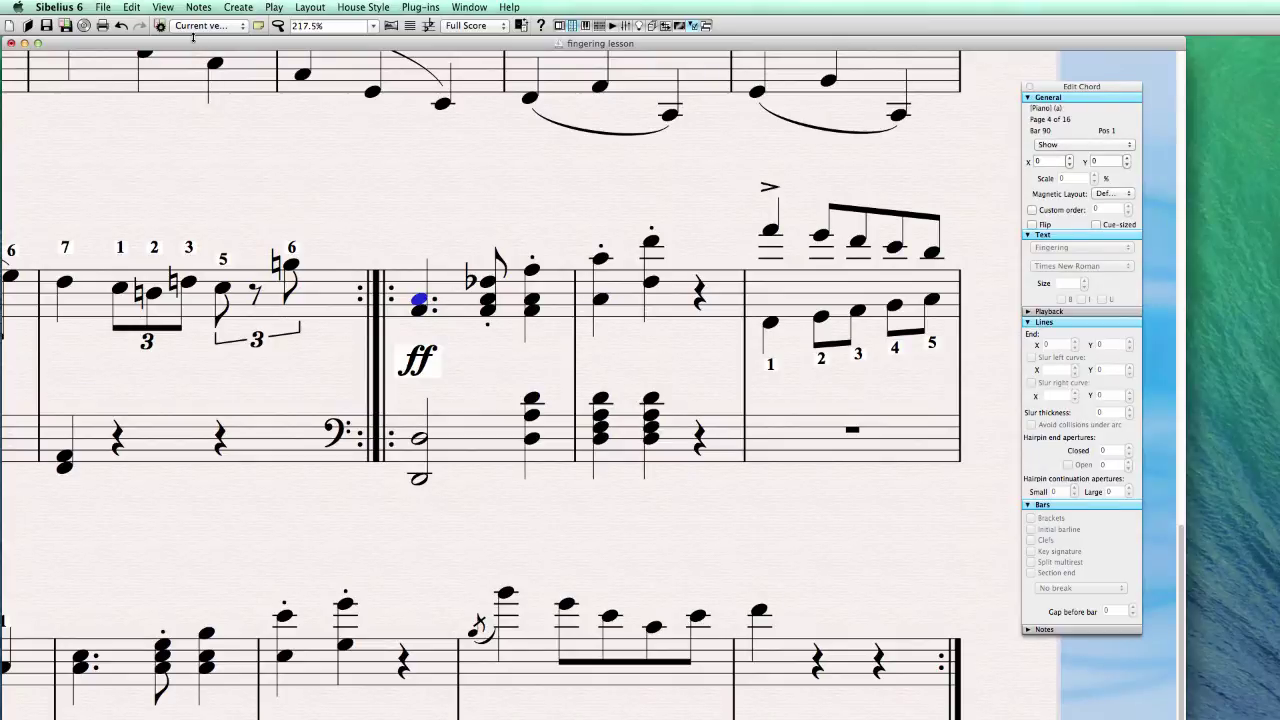
left_click(238, 7)
mouse_move(242, 175)
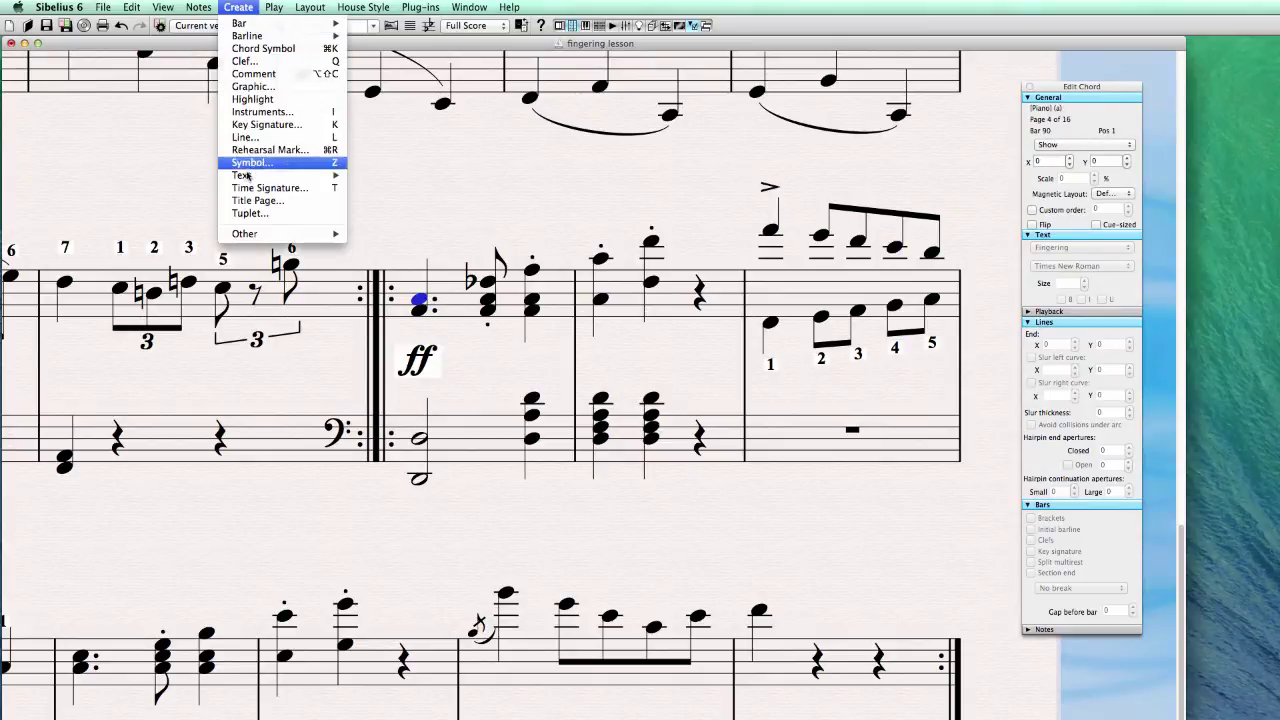
mouse_move(397, 213)
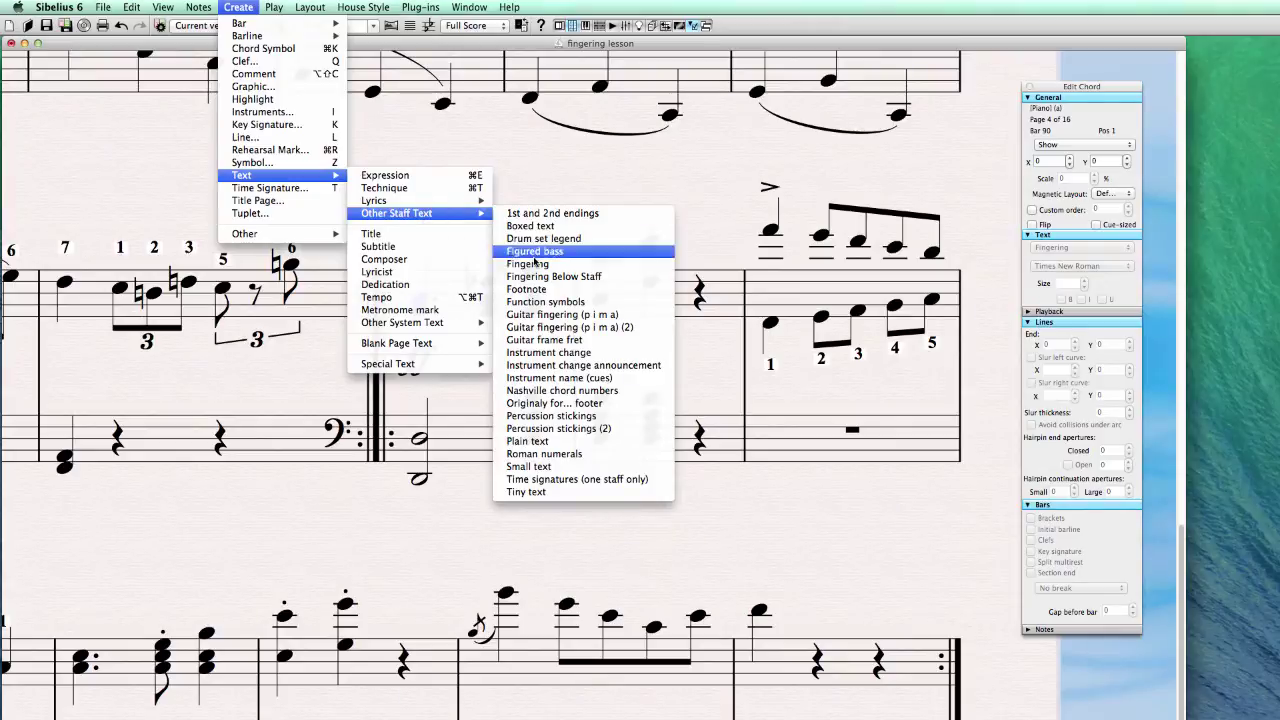
left_click(527, 264)
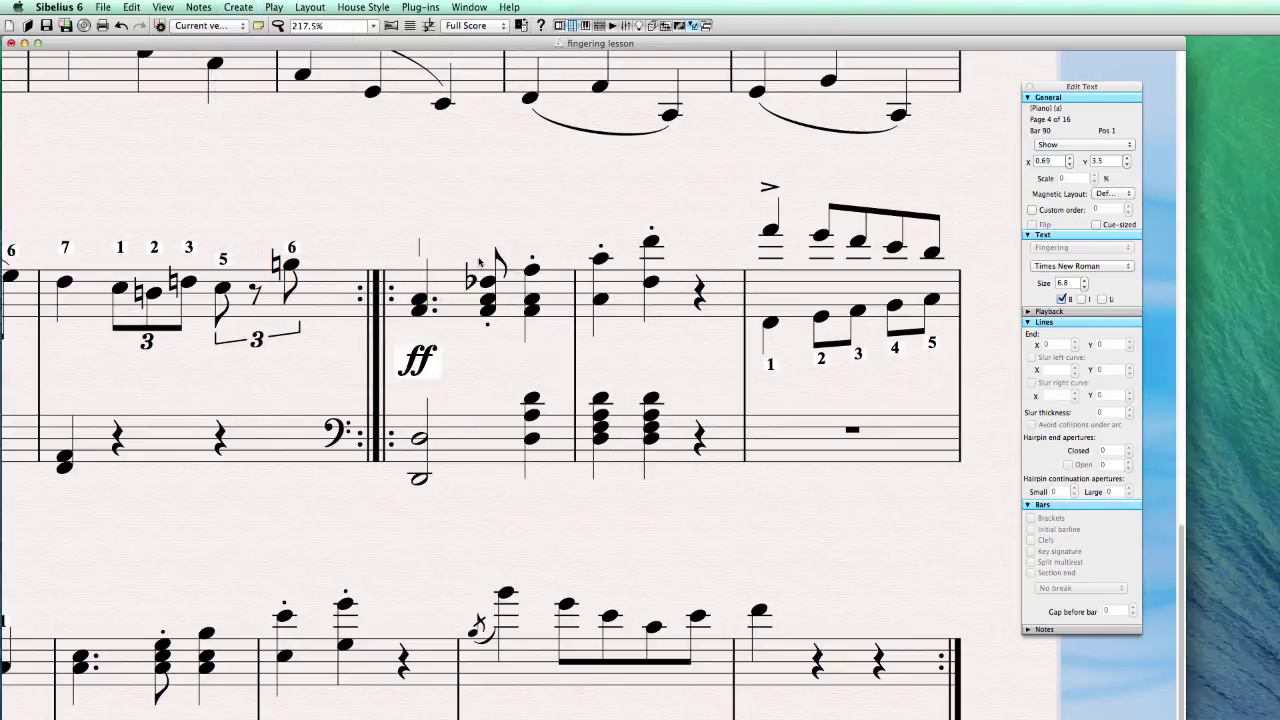
type("1")
key("space")
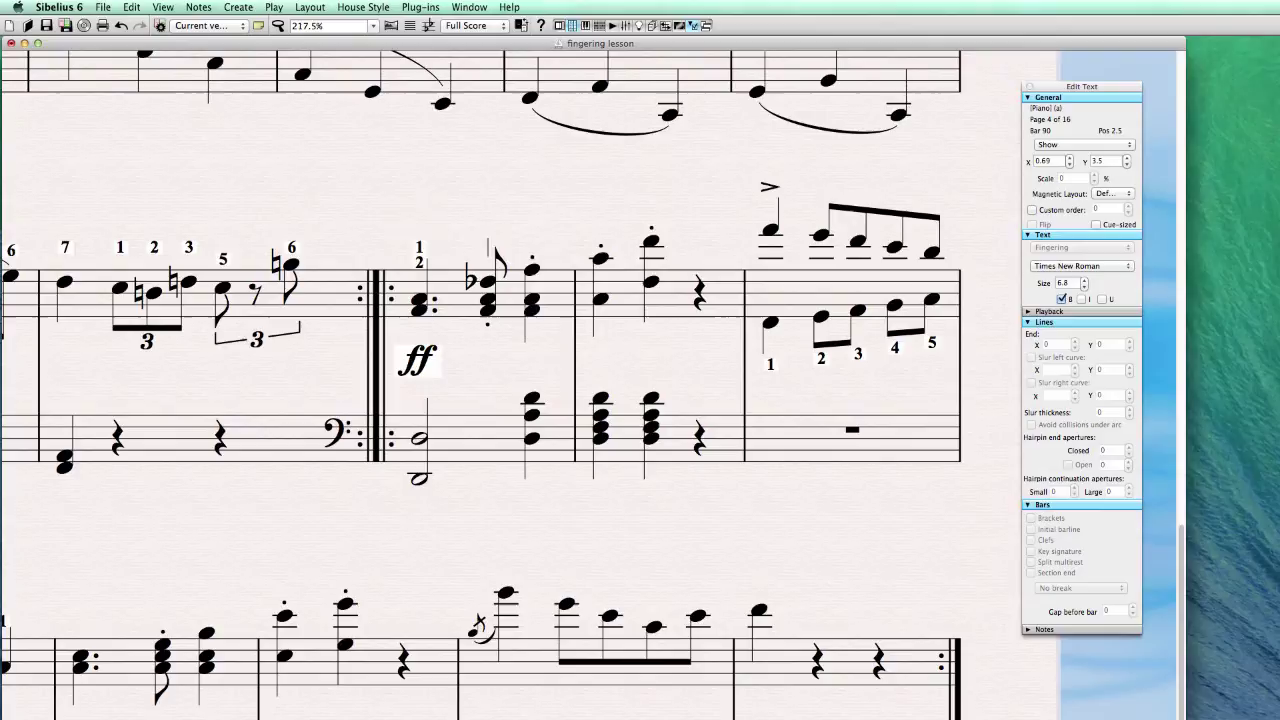
type("3")
key("Escape")
key("Escape")
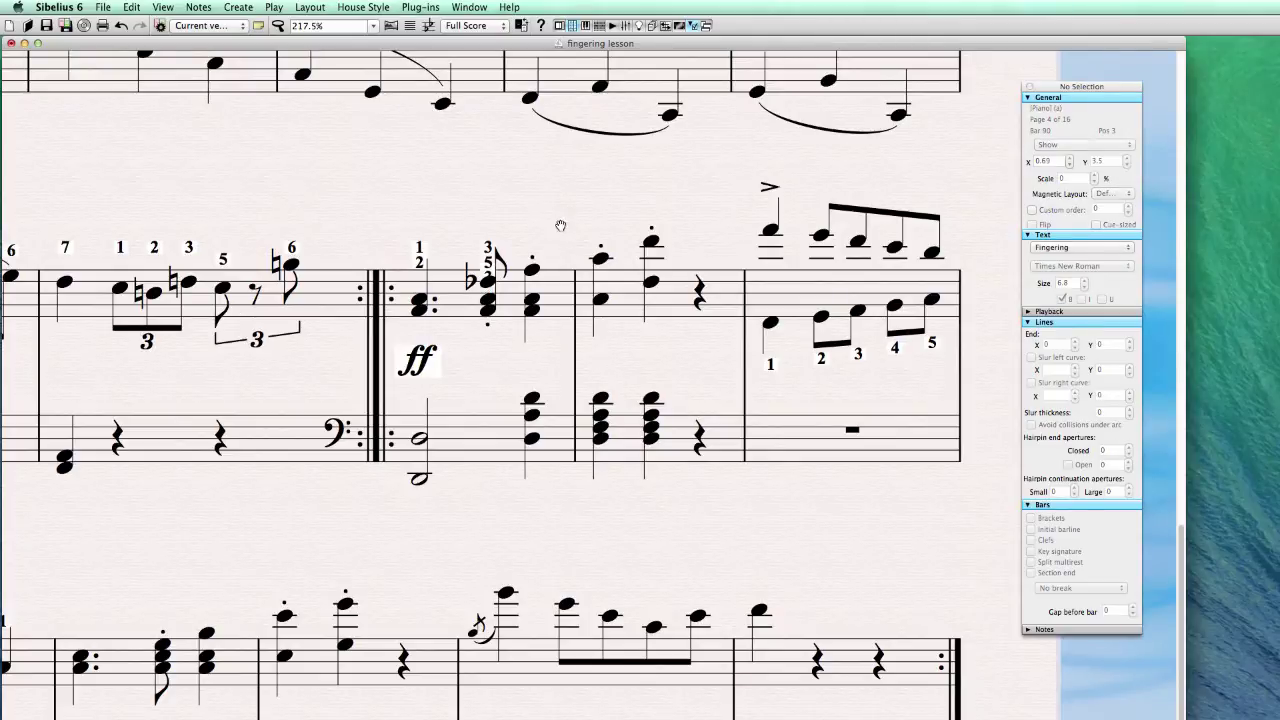
Raise the 3 5 3 fingering slightly above the flat chord
double_click(490, 262)
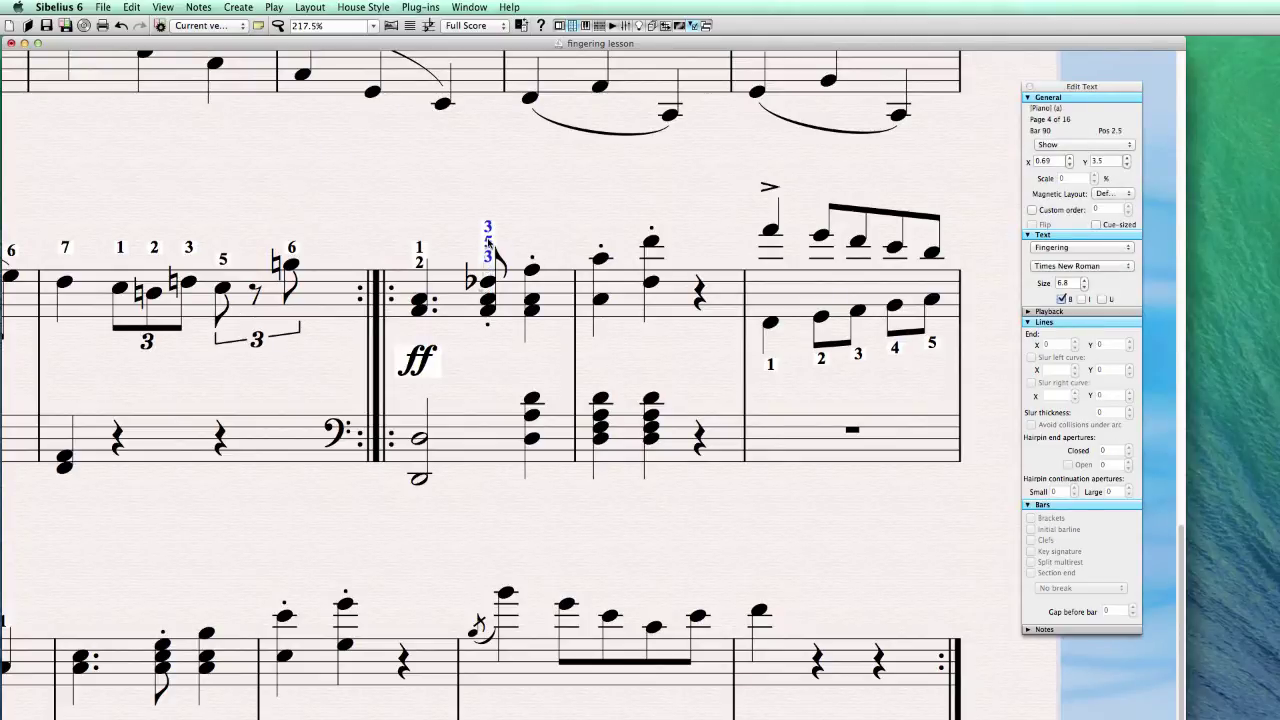
double_click(421, 252)
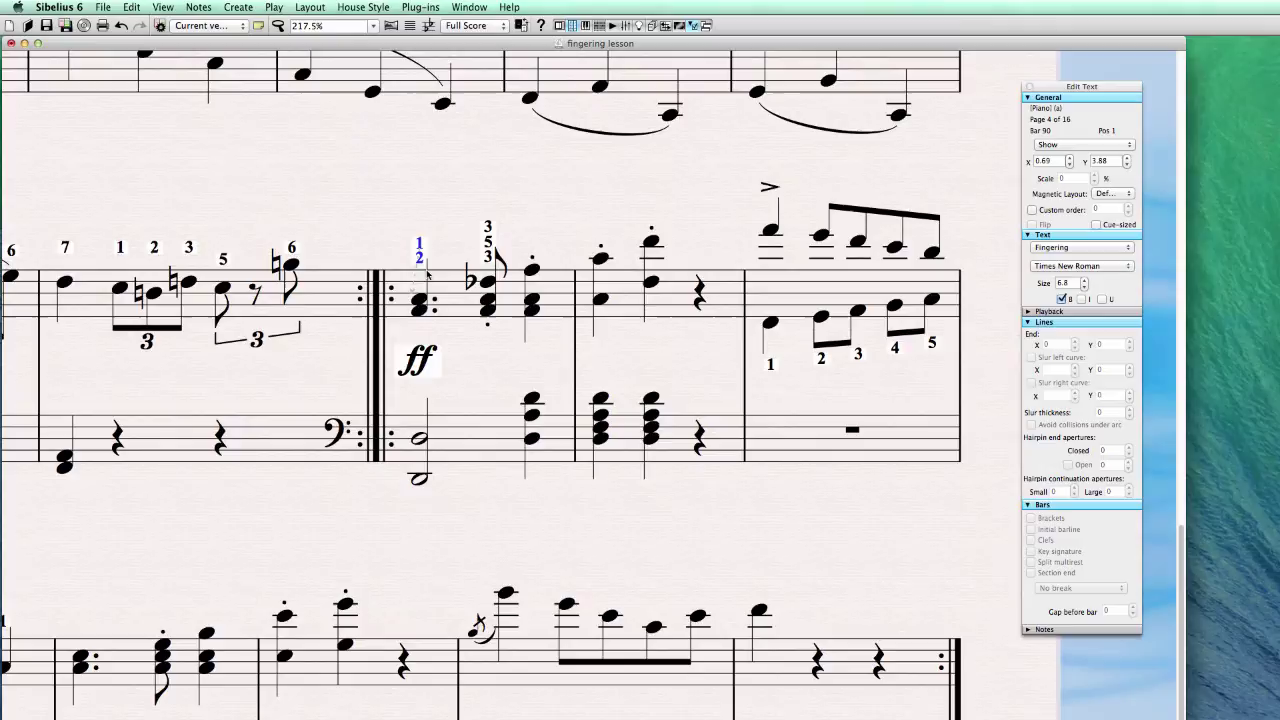
left_click(488, 242)
key("Up")
key("Up")
key("Up")
key("Up")
key("Up")
key("Up")
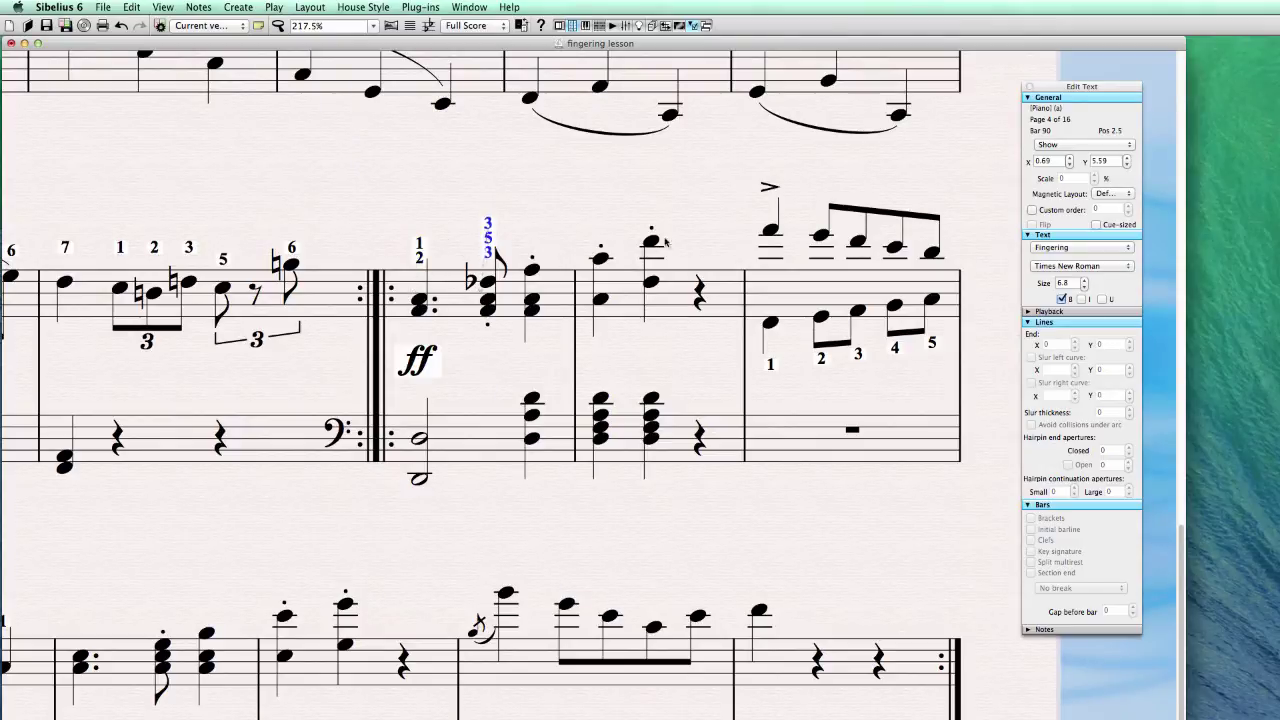
key("Escape")
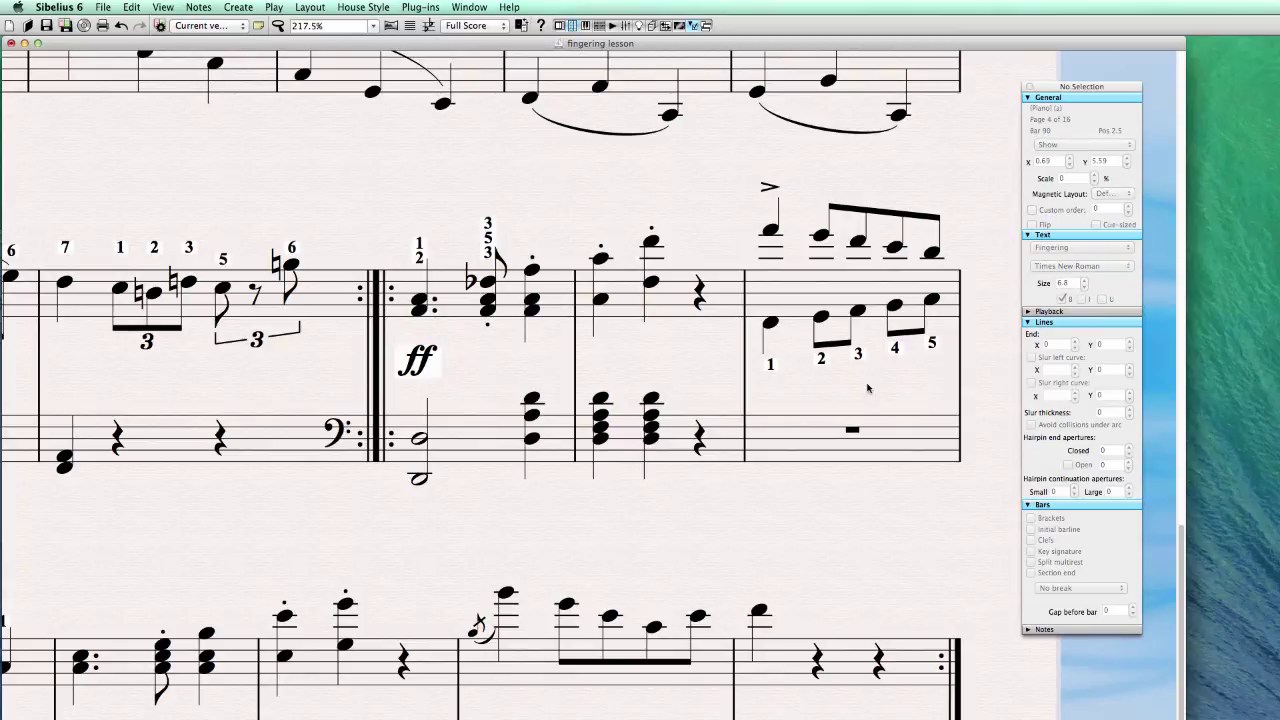
mouse_move(890, 387)
left_mouse_down()
mouse_move(571, 363)
mouse_move(533, 388)
left_mouse_up()
left_click(563, 350)
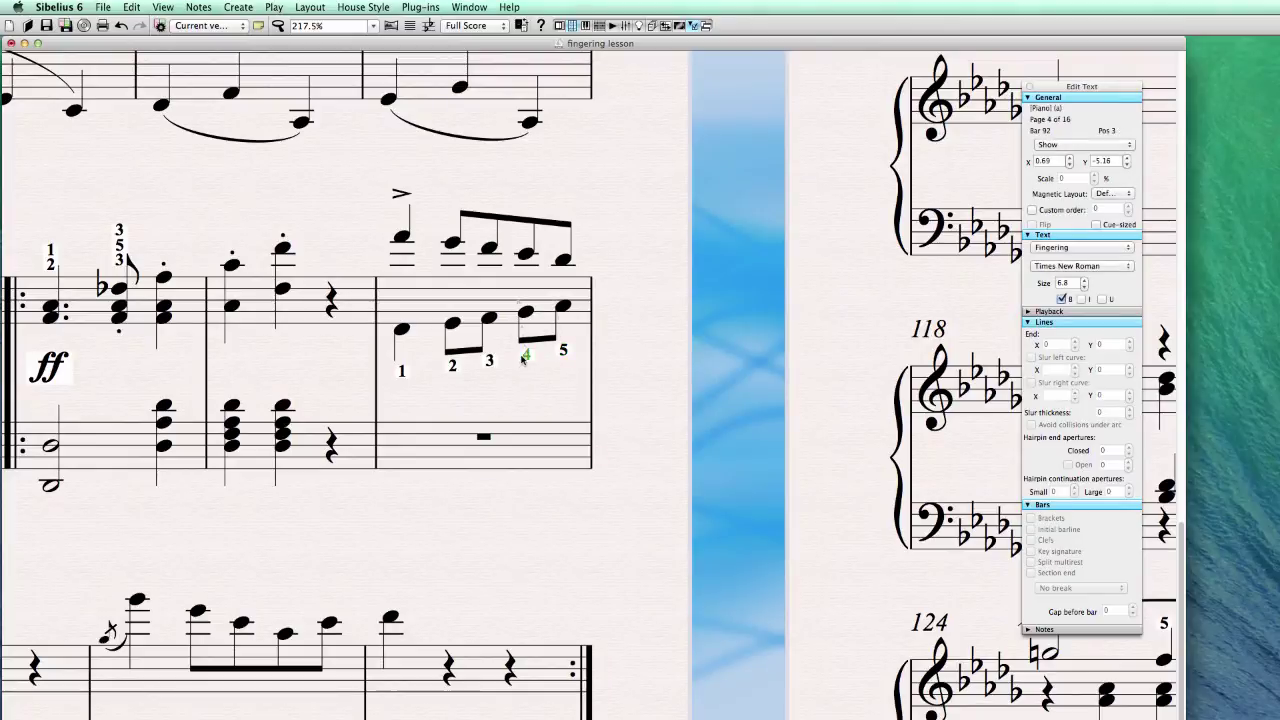
left_click(489, 360)
left_click(402, 371)
left_click_drag(489, 399, 488, 420)
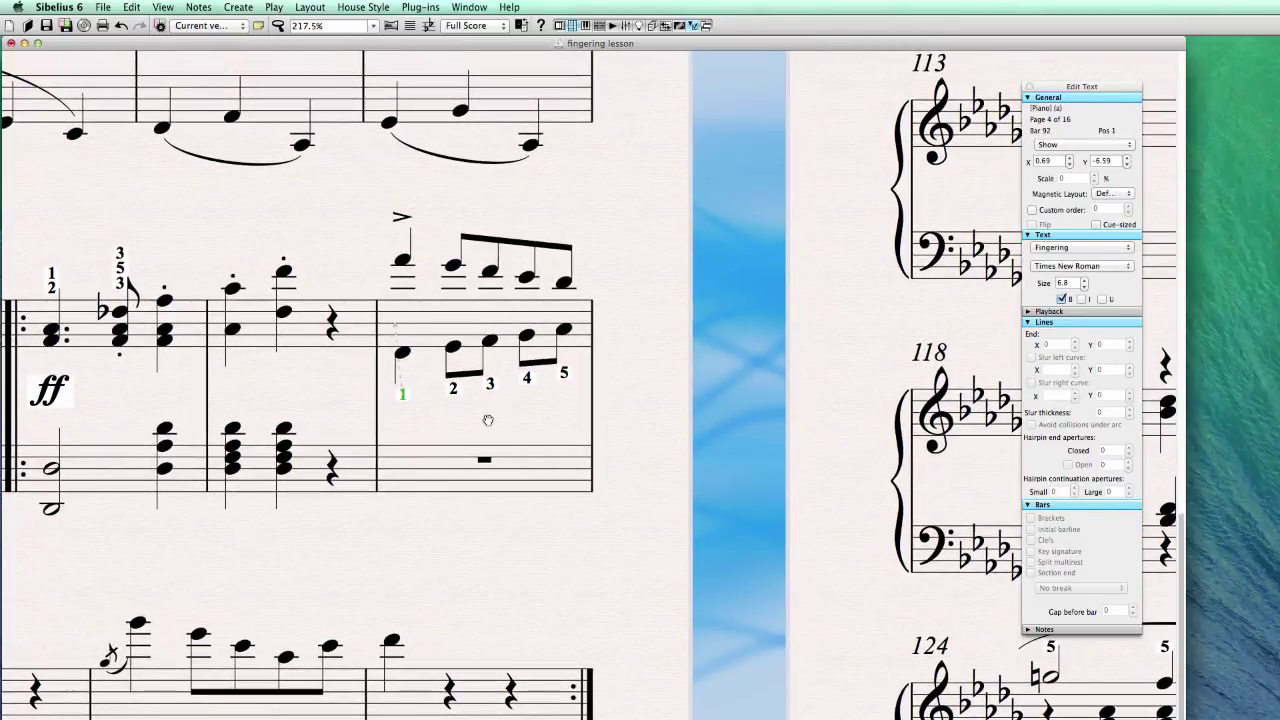
left_click(403, 263)
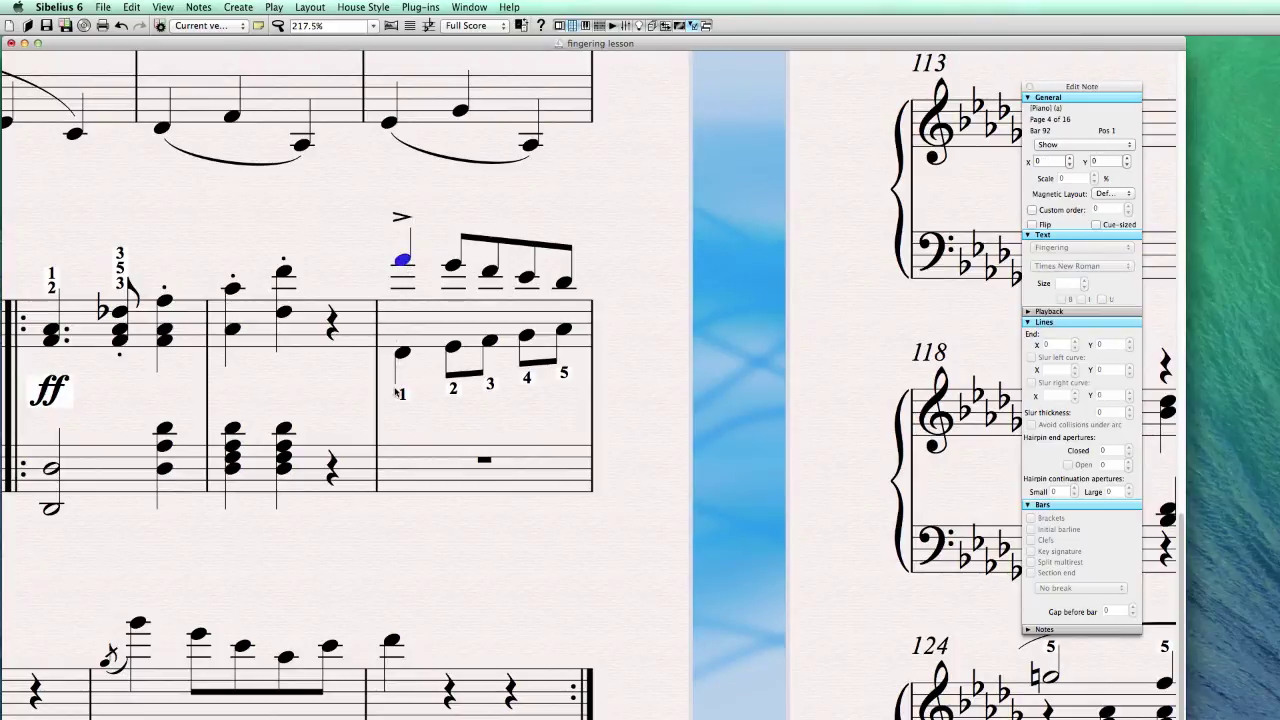
left_click(466, 320)
key("Escape")
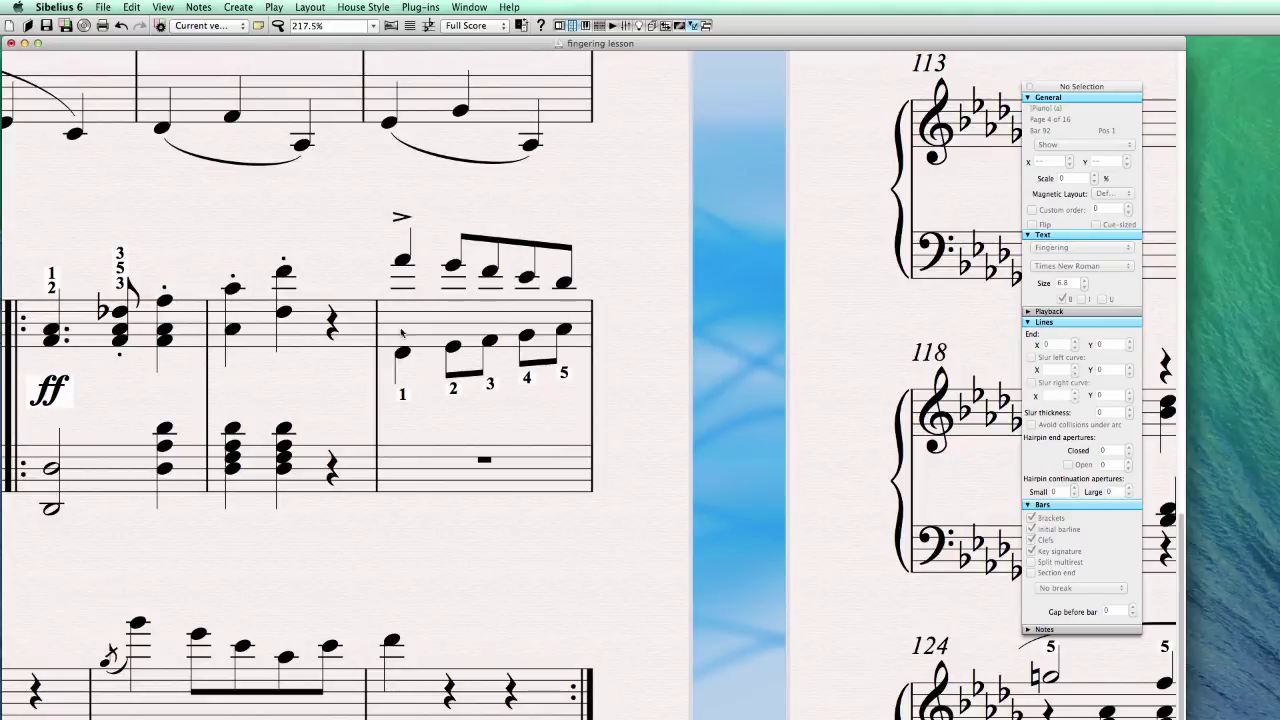
left_click(402, 396)
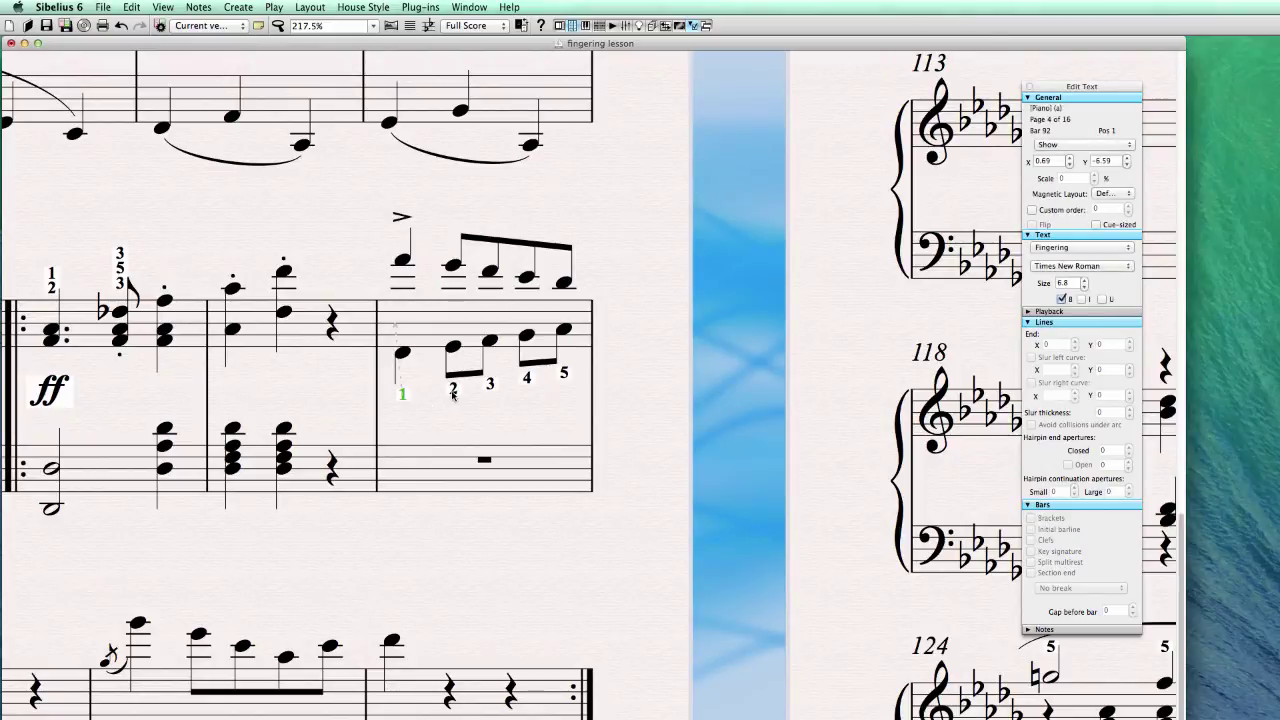
left_click(490, 384)
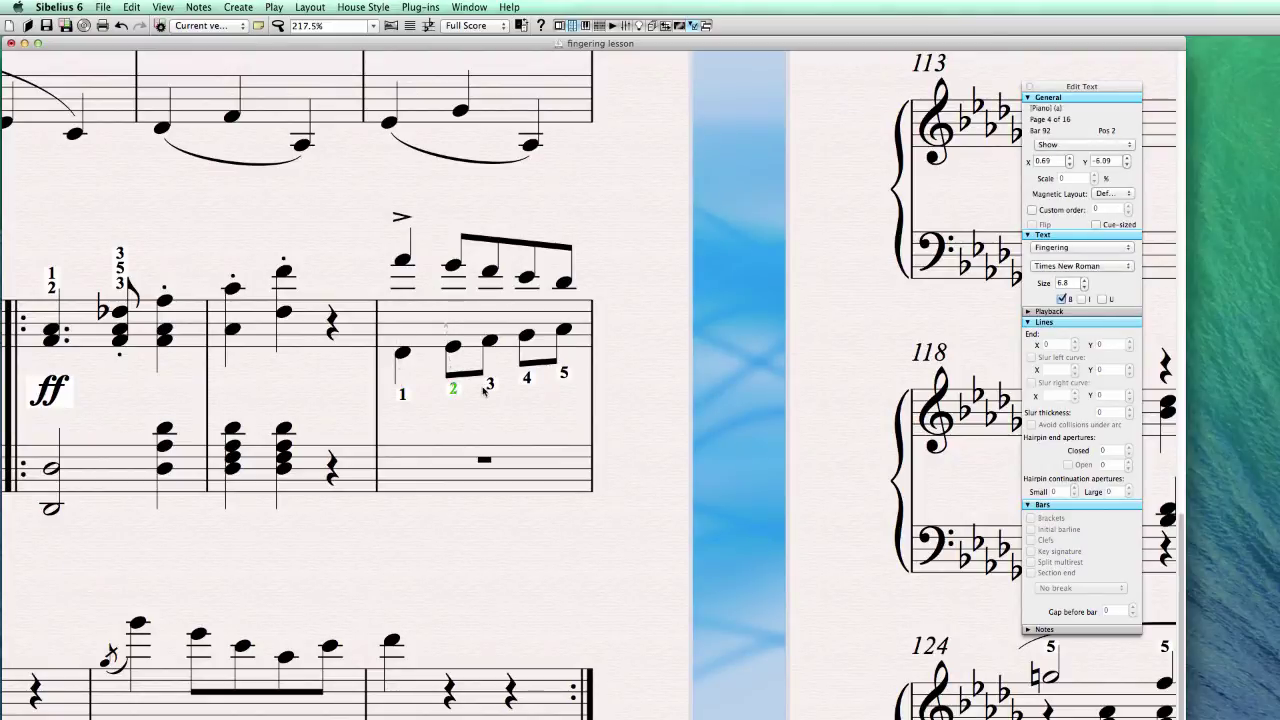
left_click(564, 373)
left_click(439, 470)
key("Escape")
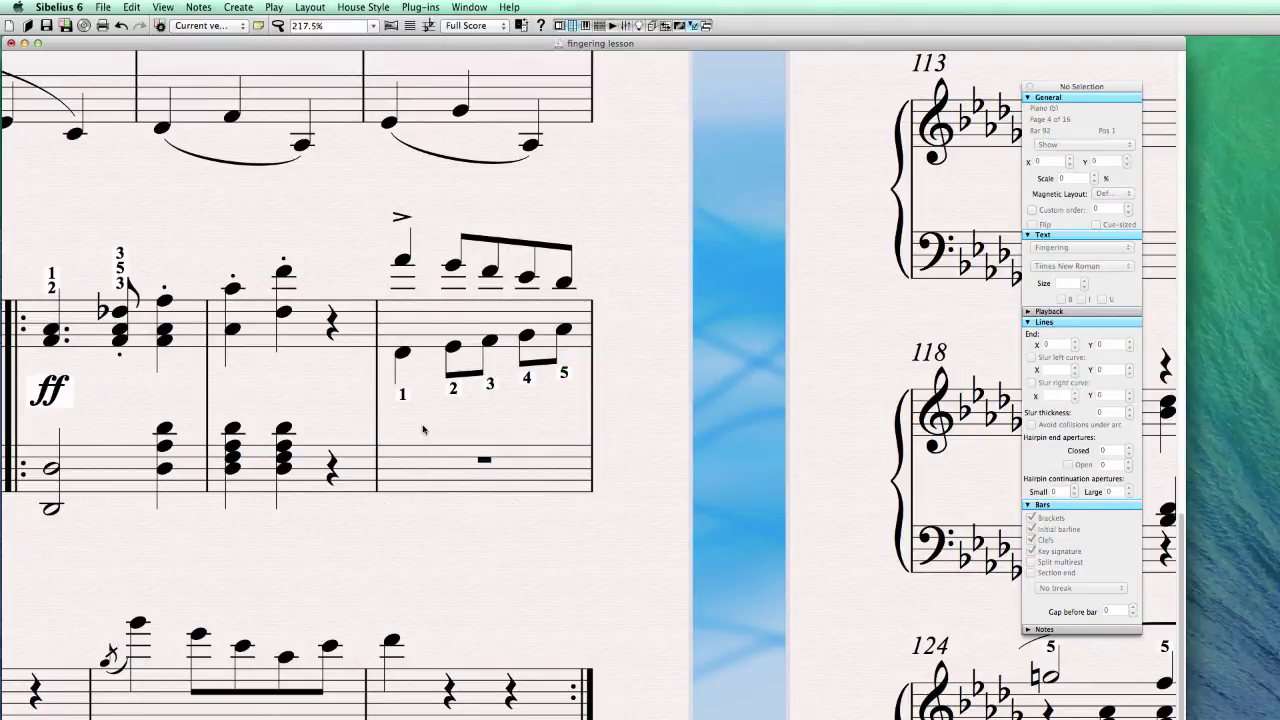
Select bar 91 in the top staff, the bar with two staccato notes and a rest
left_click_drag(320, 397, 514, 382)
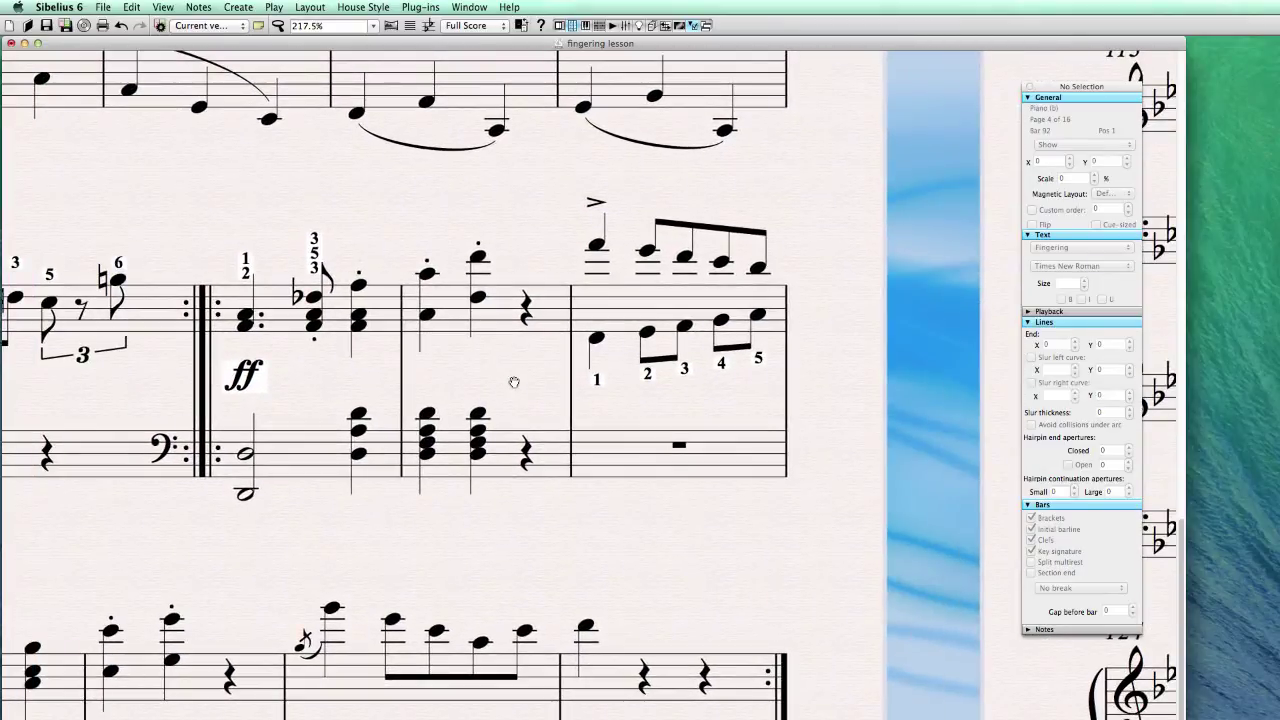
mouse_move(514, 382)
left_mouse_down()
mouse_move(930, 443)
mouse_move(876, 537)
left_mouse_up()
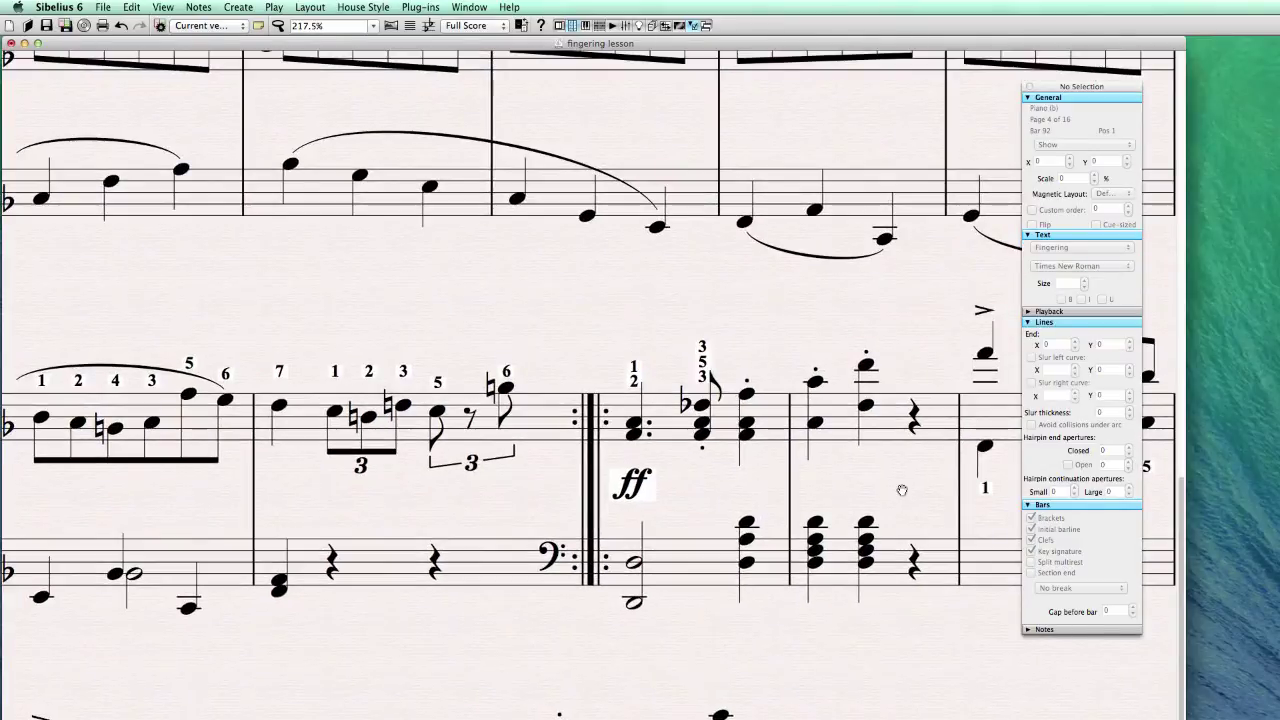
mouse_move(766, 300)
left_mouse_down()
mouse_move(523, 323)
mouse_move(495, 308)
left_mouse_up()
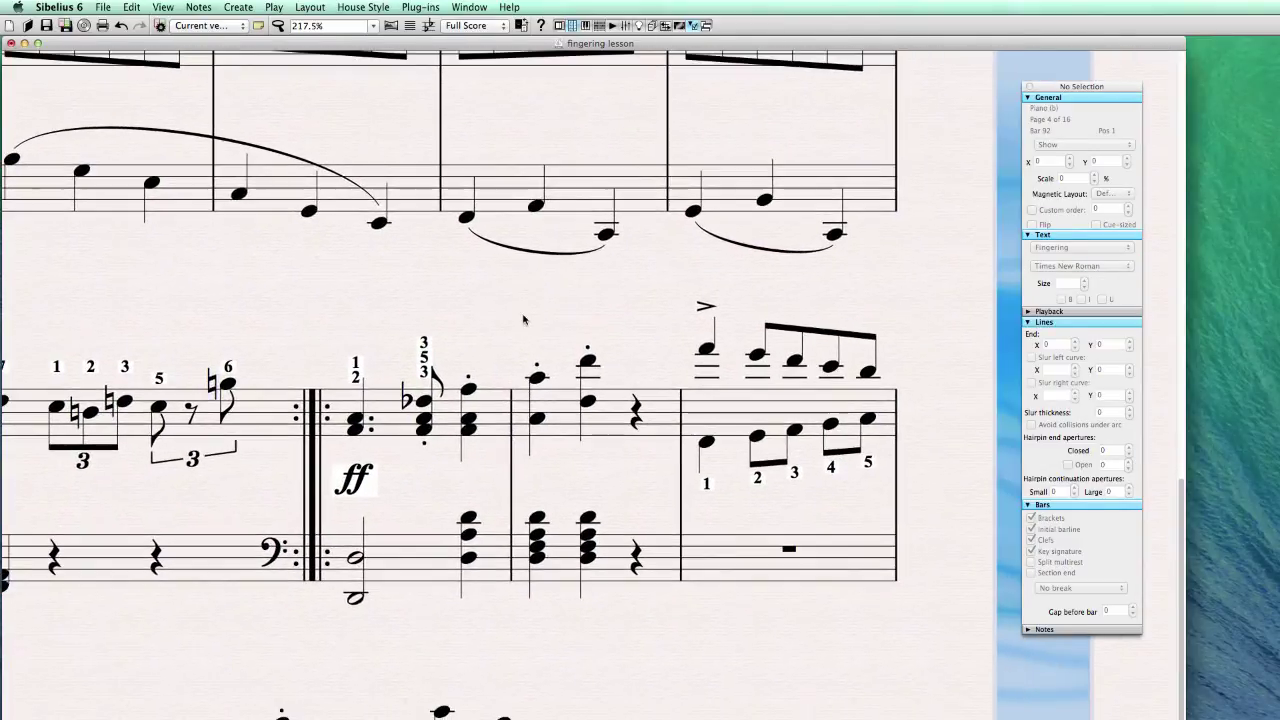
left_click(561, 416)
left_click(567, 479)
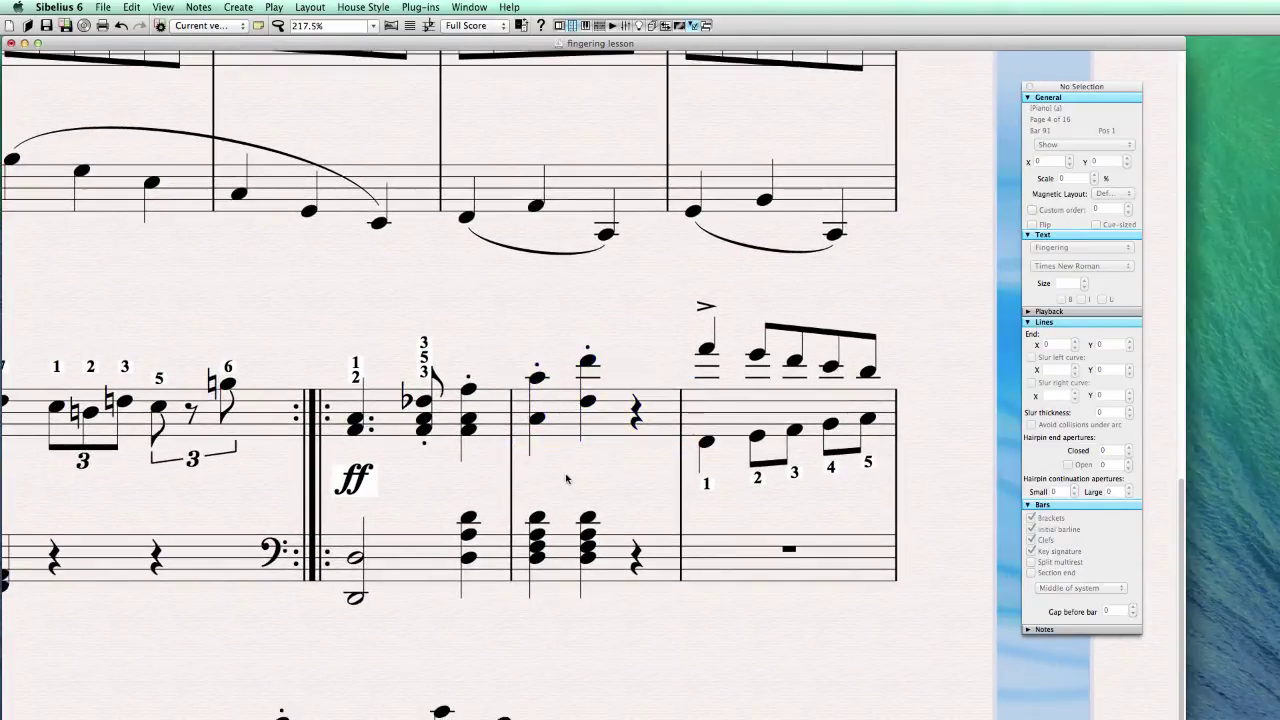
left_click(552, 438)
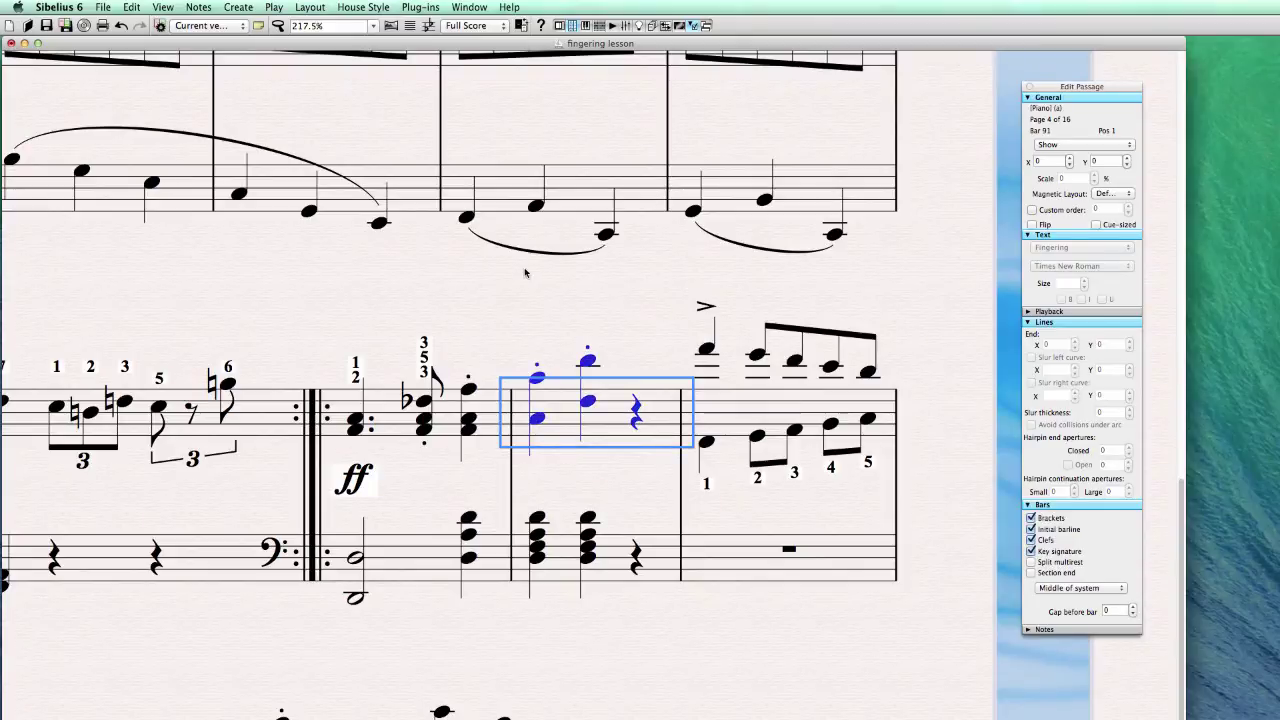
Open the Plug-ins menu to reach the Text plug-ins
left_click(418, 8)
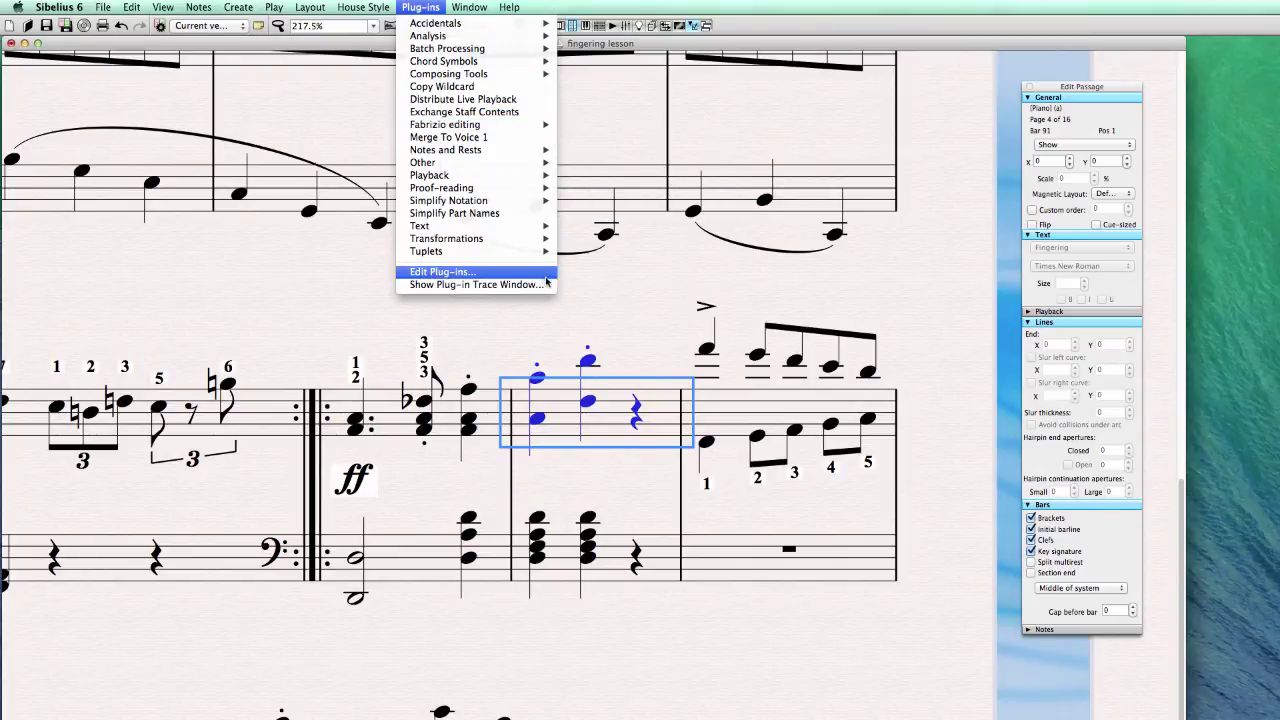
left_click(562, 403)
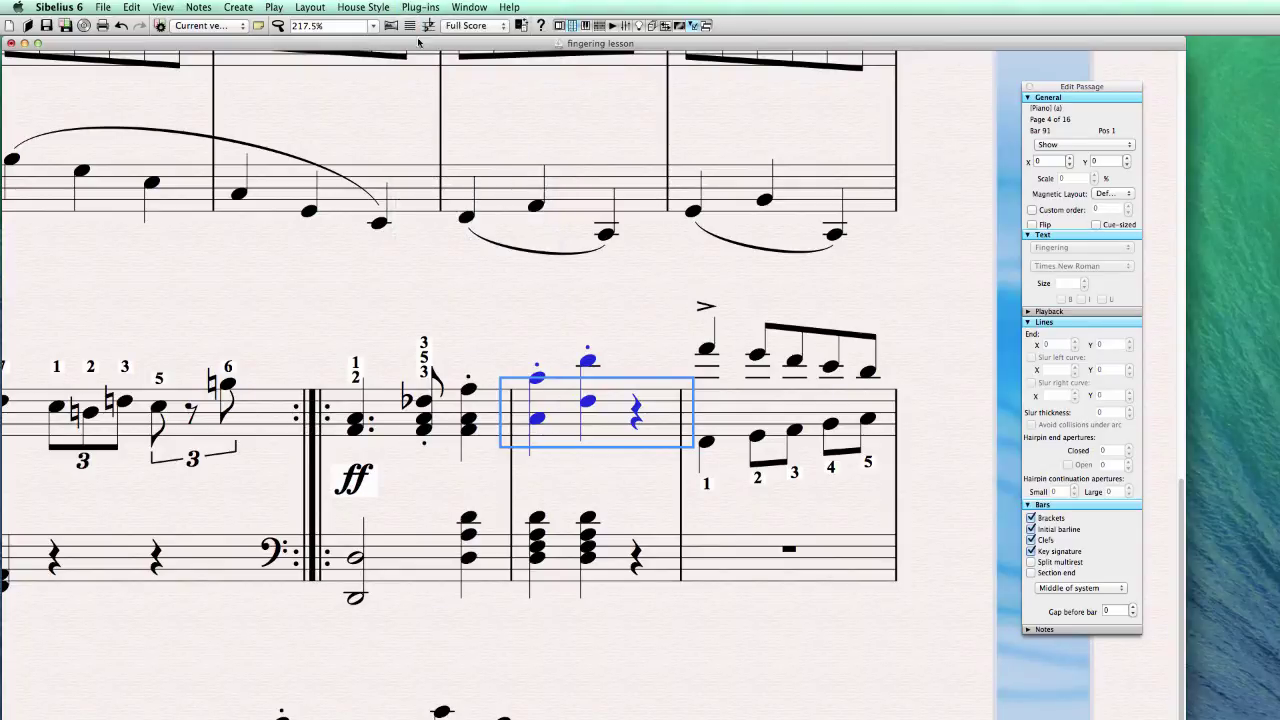
left_click(421, 6)
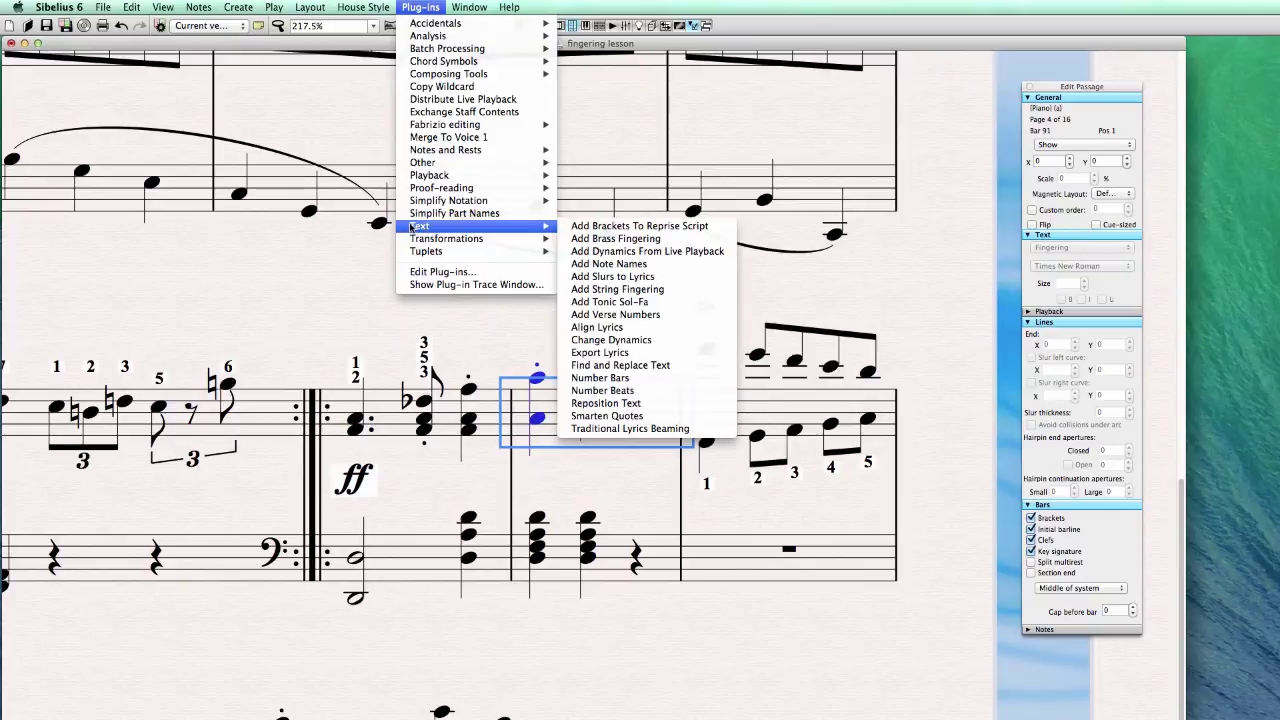
mouse_move(470, 226)
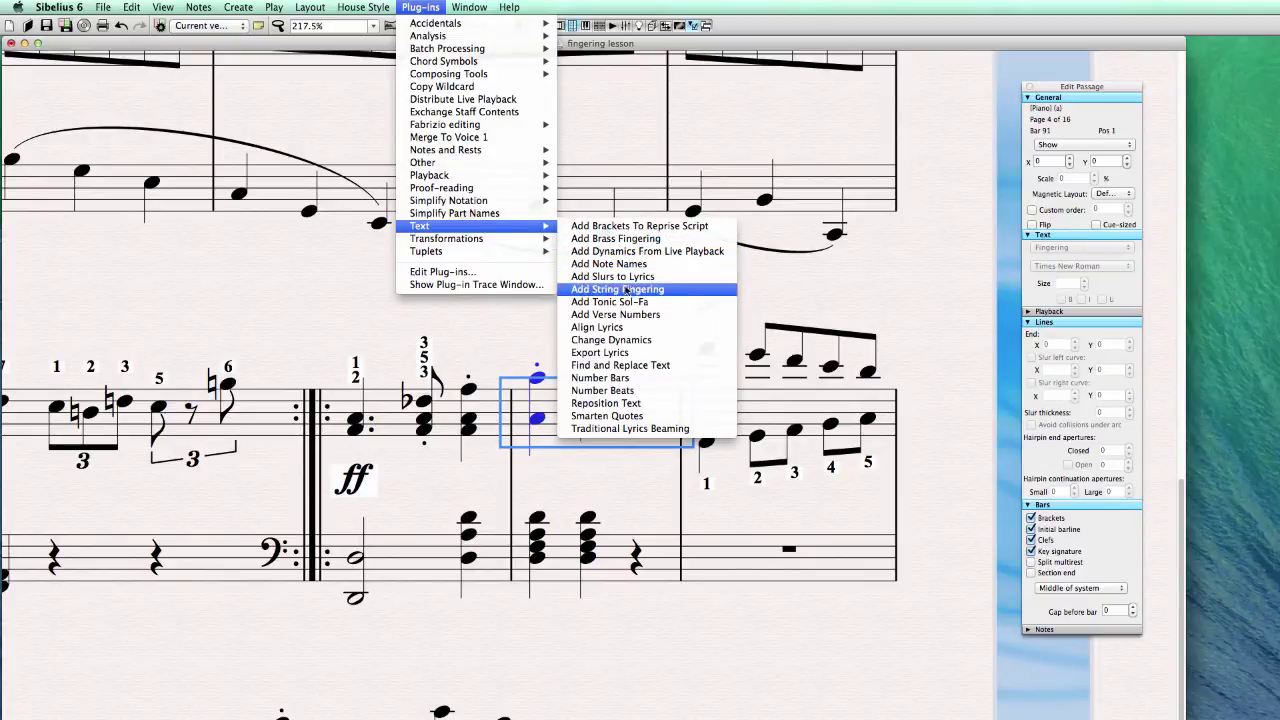
Run Add Brass Fingering on bar 91 for Trumpet in Bb
left_click(630, 238)
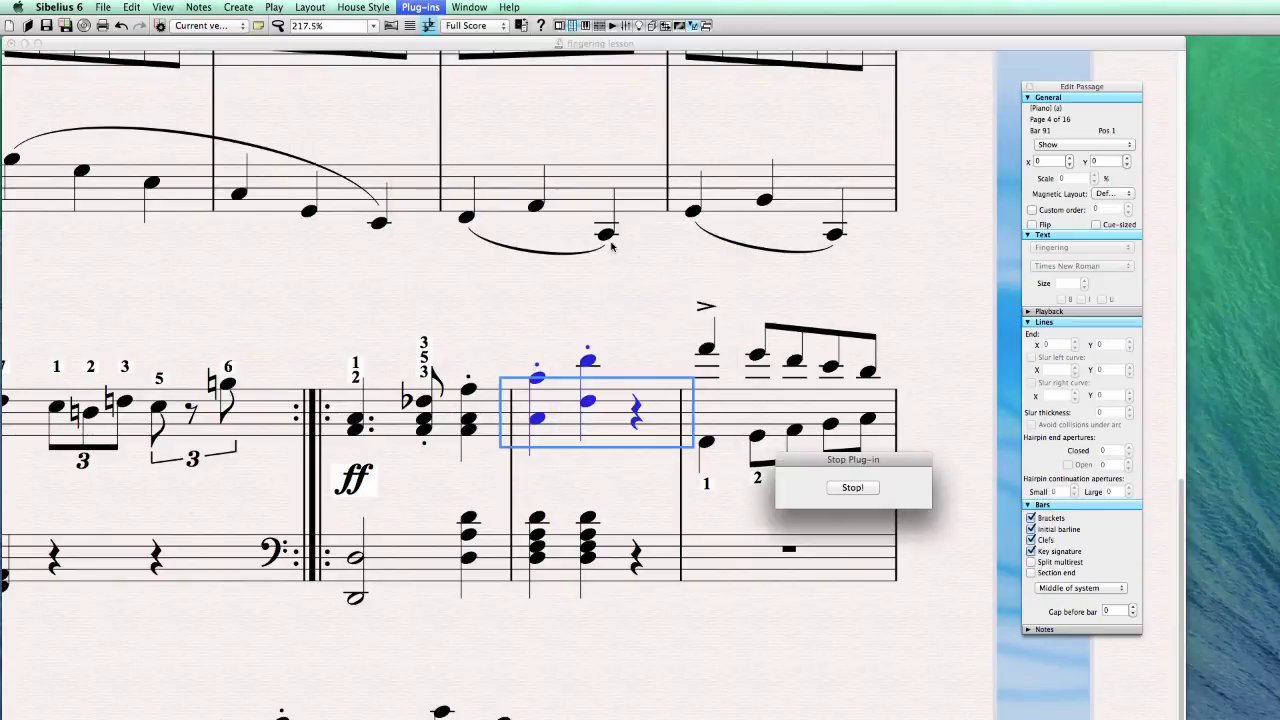
left_click_drag(300, 110, 601, 155)
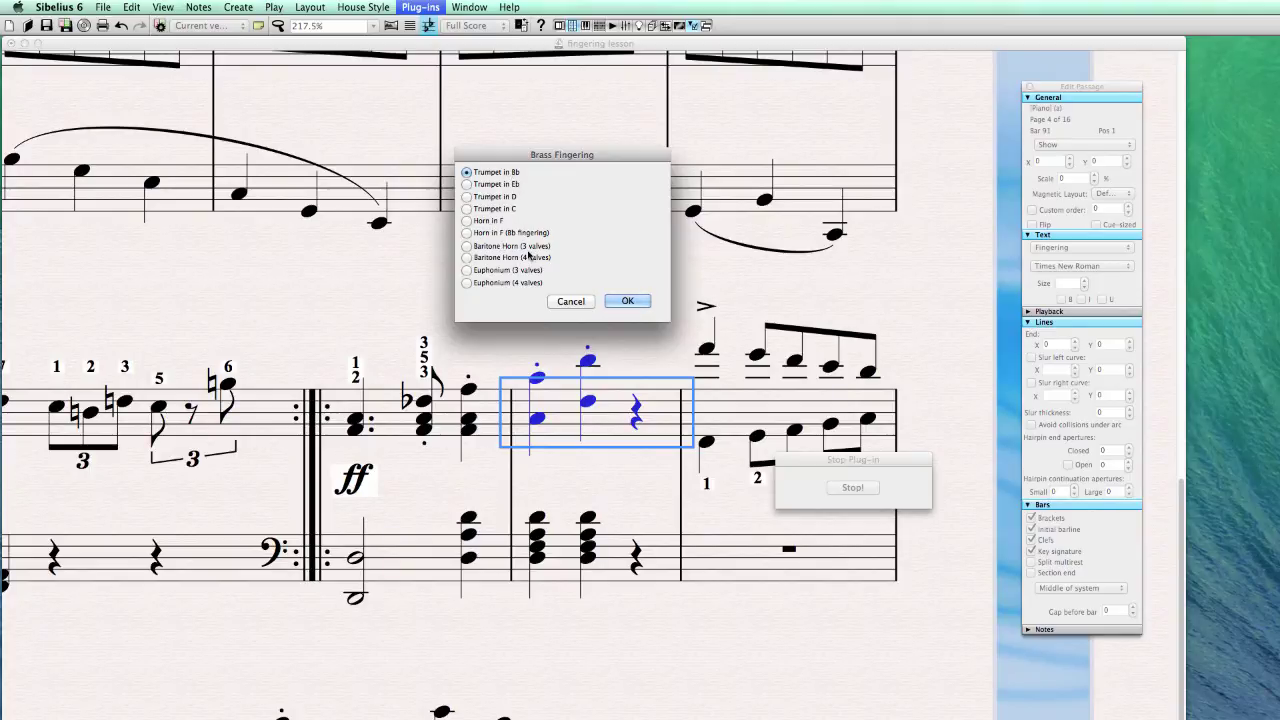
left_click(468, 185)
left_click(467, 172)
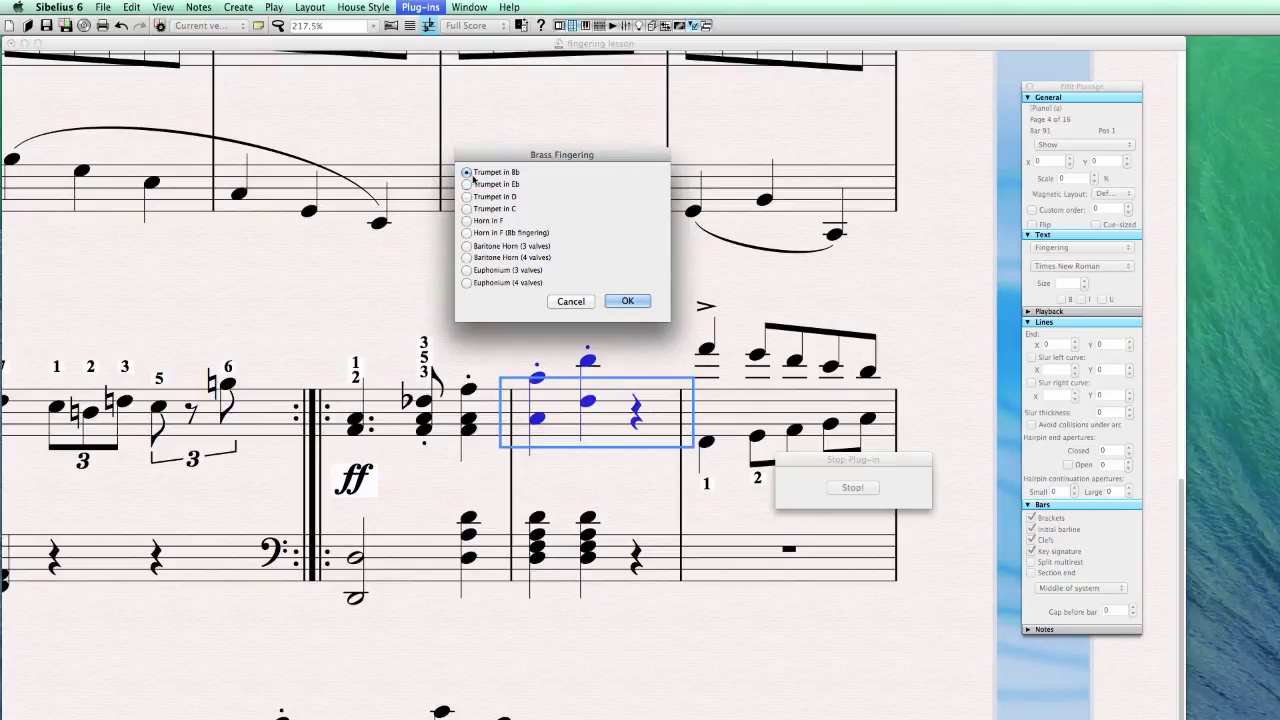
left_click(627, 301)
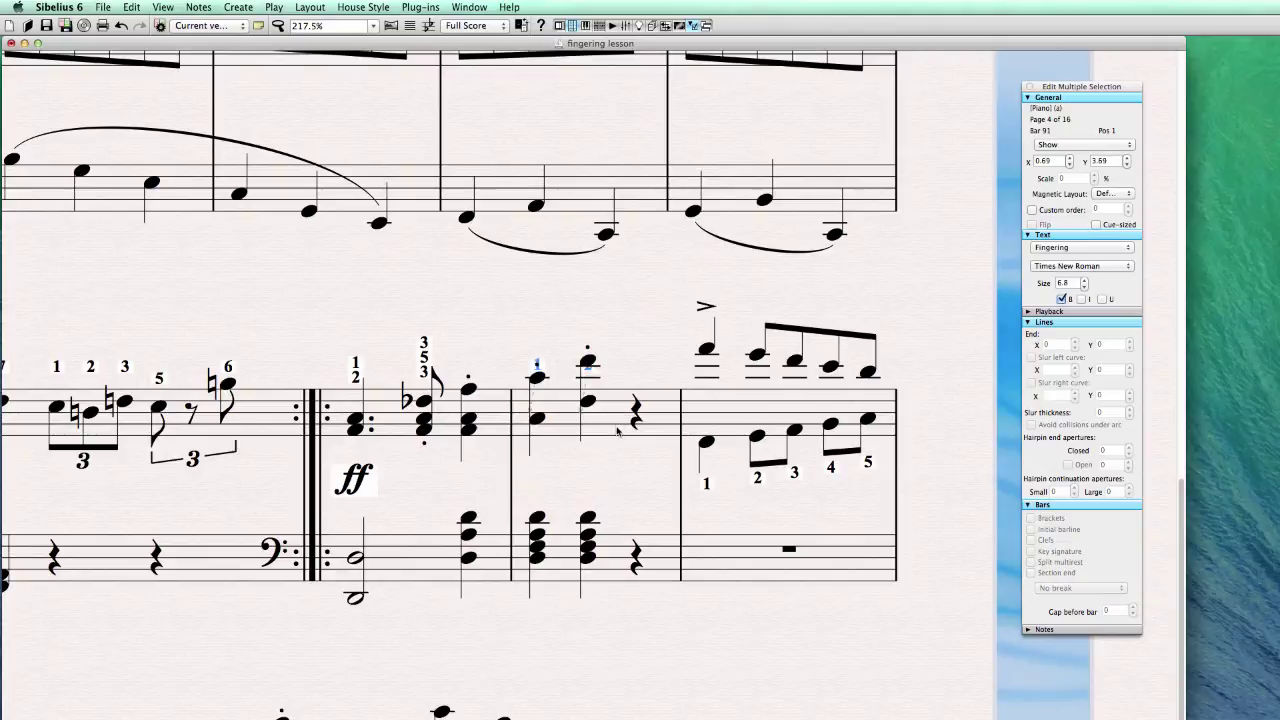
Move the added brass fingerings 1 and 2 above bar 91's notes
key("Up")
key("Up")
key("Up")
key("Up")
key("Up")
key("Up")
key("Up")
key("Up")
left_click(538, 348)
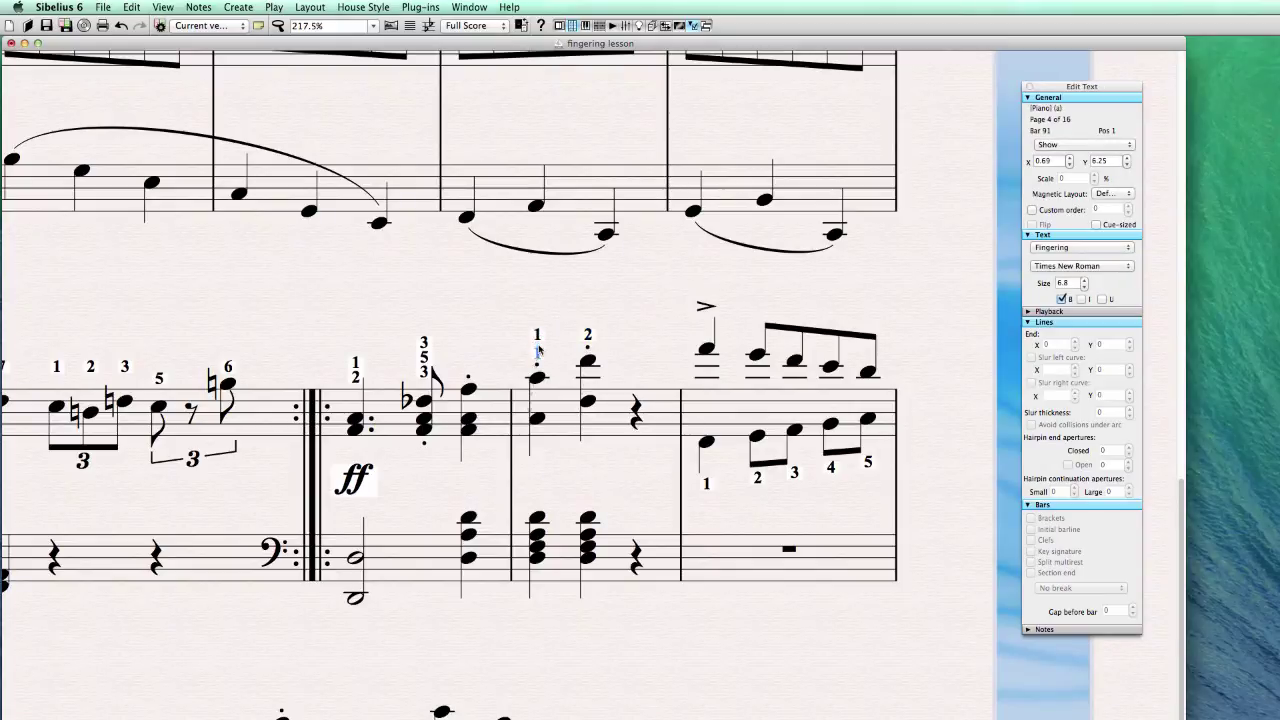
left_click(537, 349, "alt")
type("1")
left_click(588, 333)
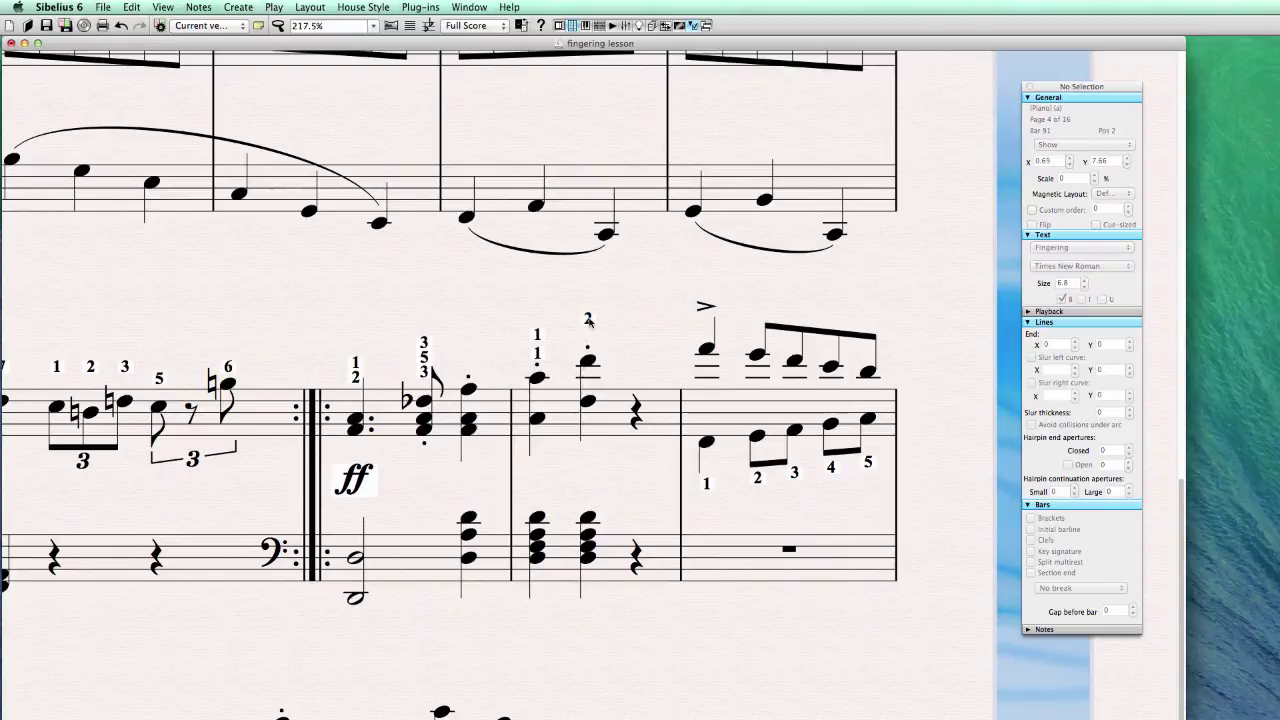
left_click_drag(589, 334, 589, 326)
Delete the fingerings above bar 91 and reselect the bar
left_click(614, 402)
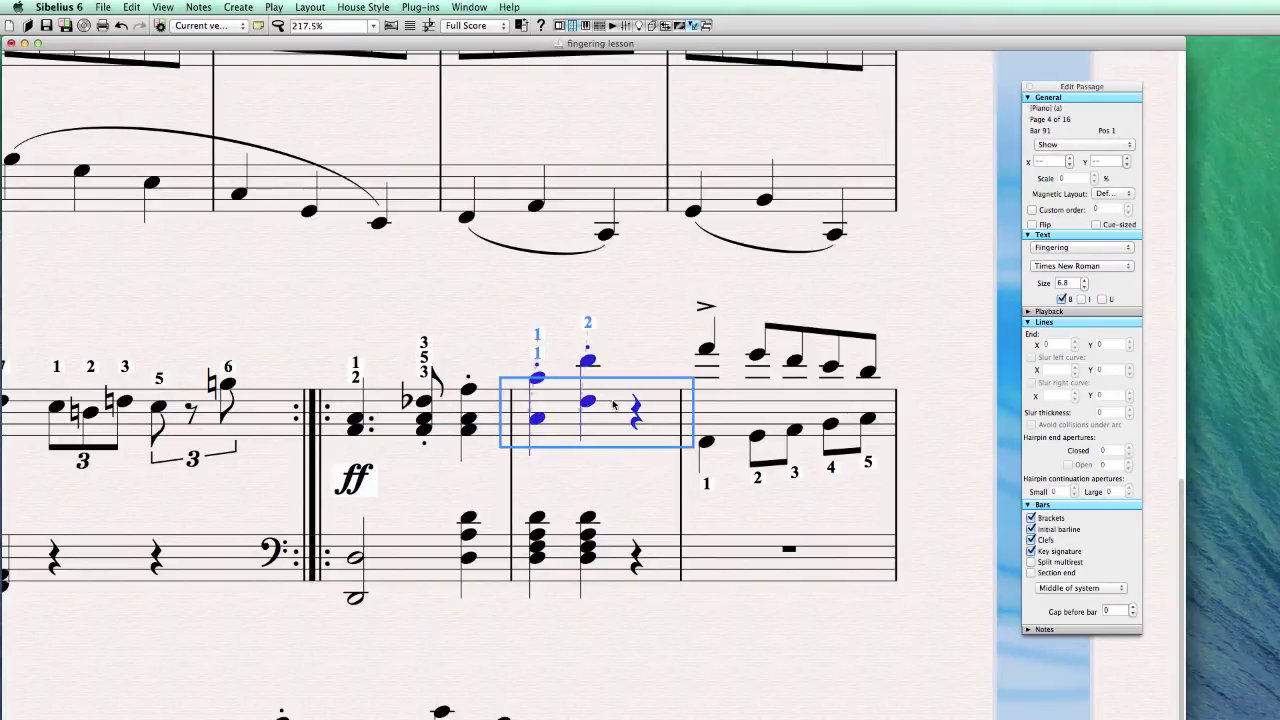
key("ctrl+shift+alt+f")
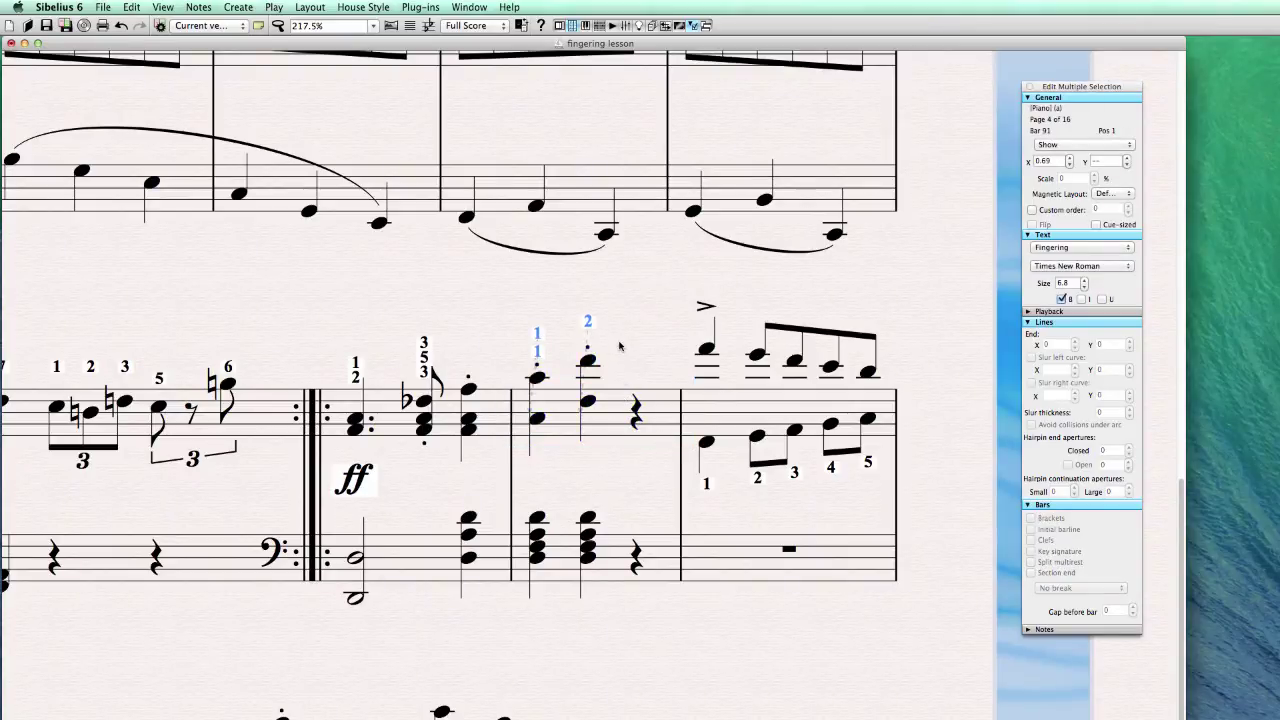
left_click(538, 351)
key("Delete")
left_click(588, 320)
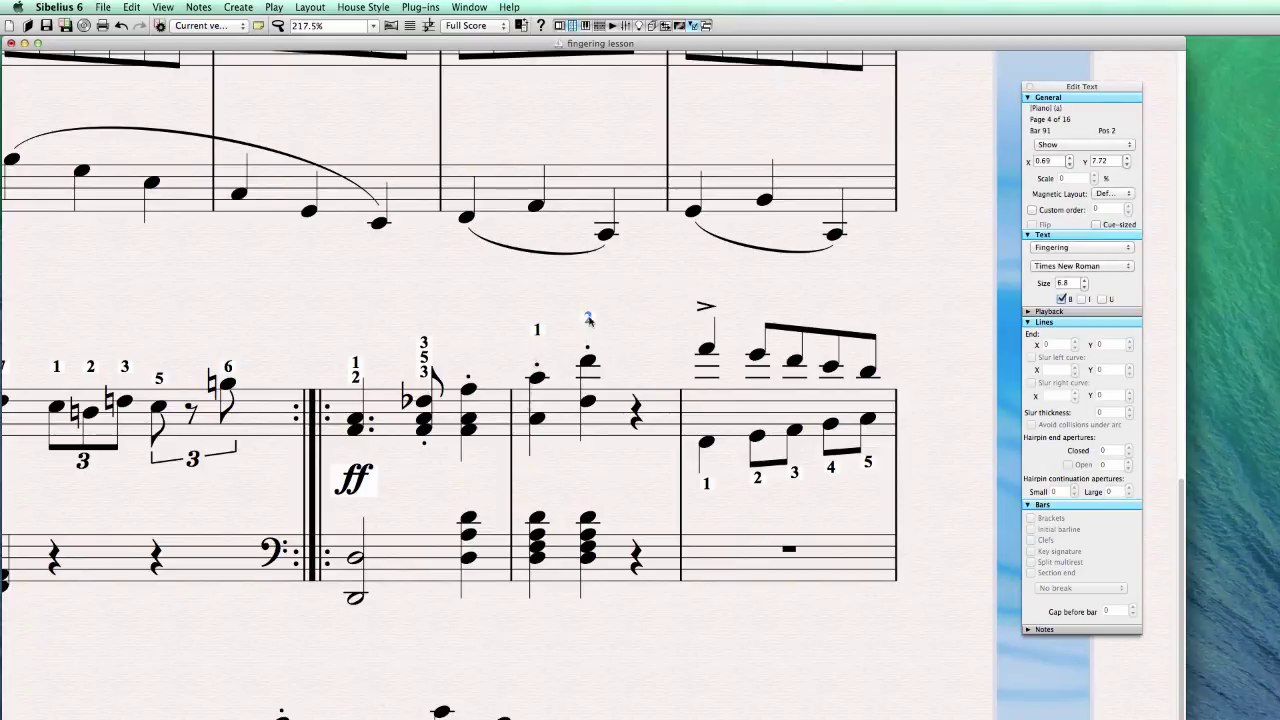
key("Delete")
left_click(540, 330)
Clear the last fingering, then add string fingerings to bar 91 for Viola, first position
key("Delete")
left_click(620, 421)
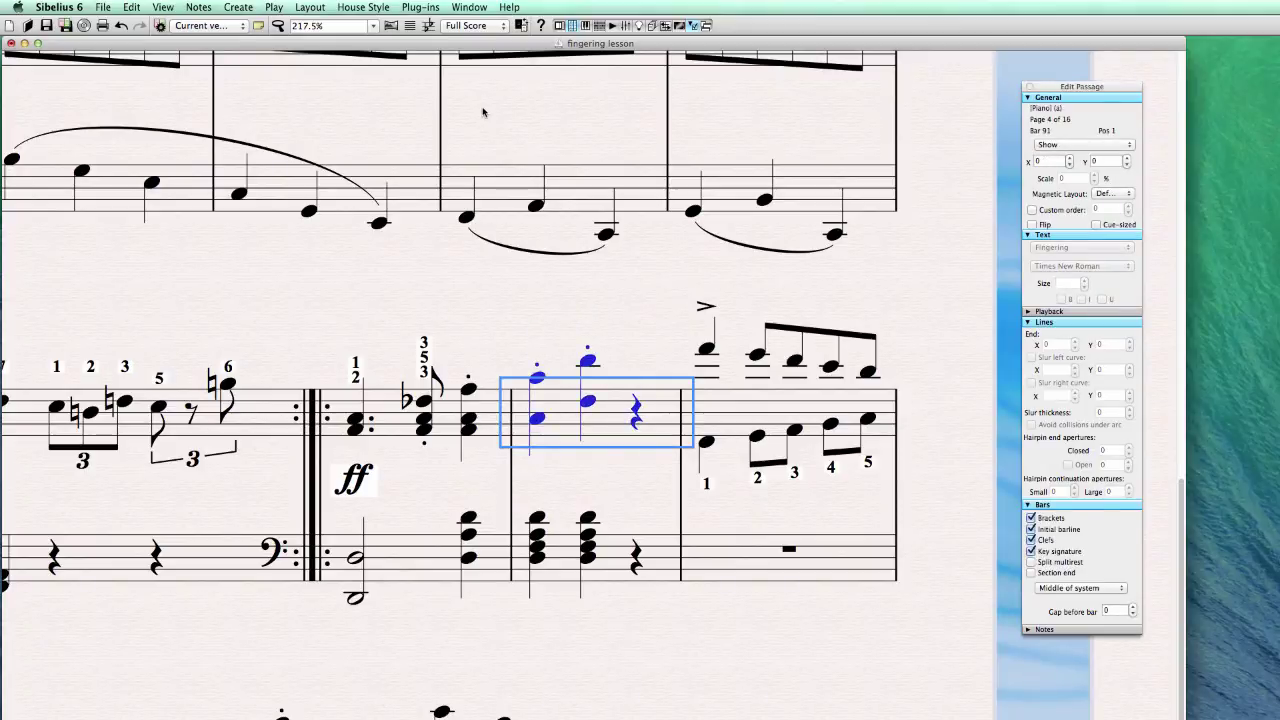
left_click(421, 7)
mouse_move(420, 226)
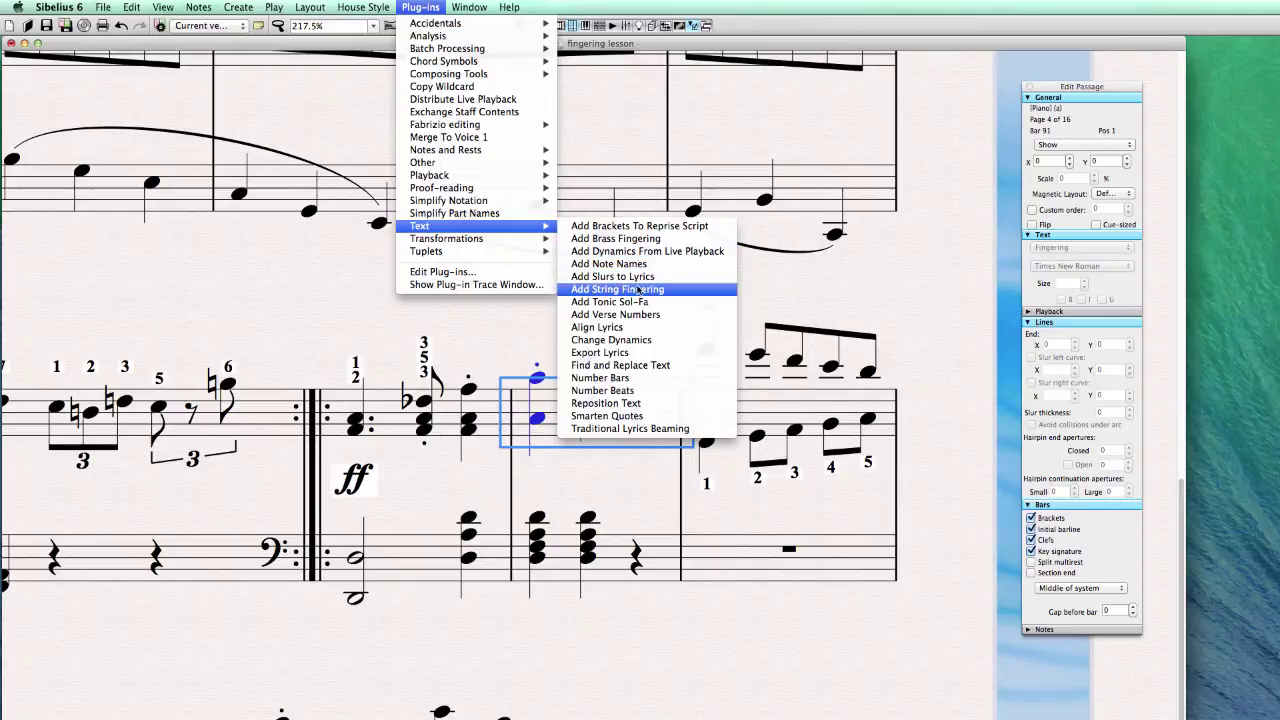
left_click(638, 289)
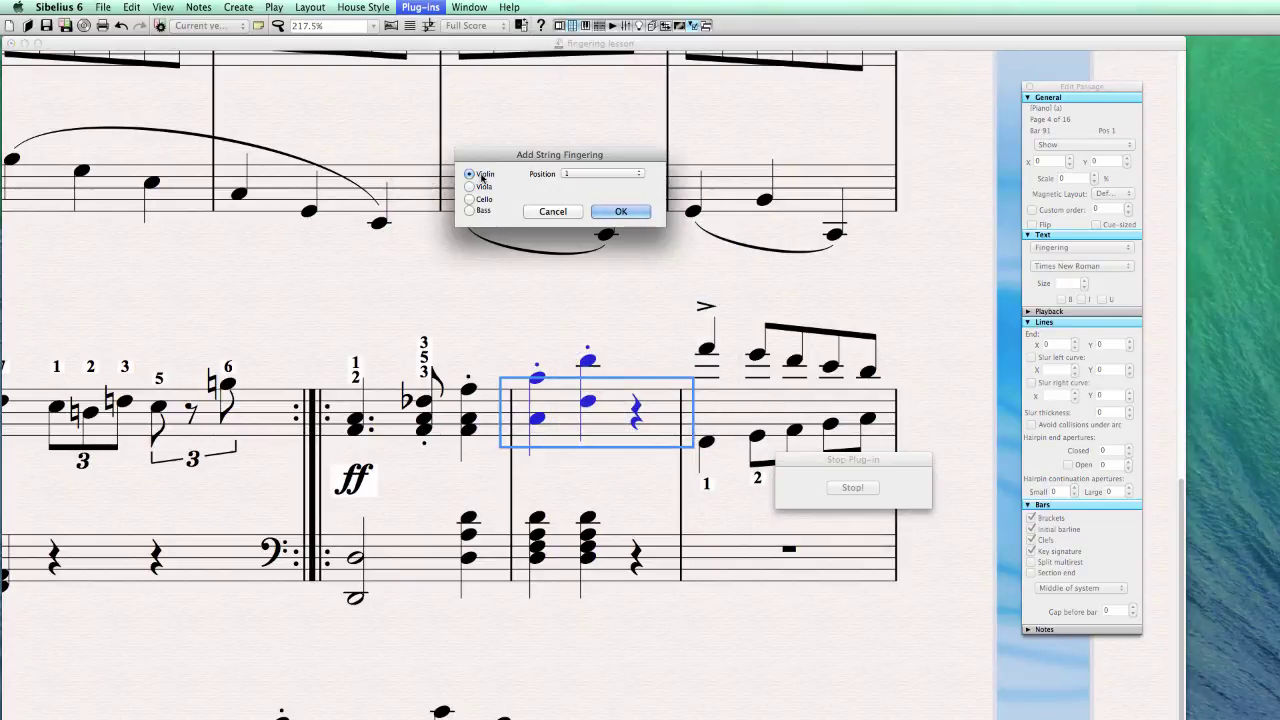
left_click(488, 188)
left_click(578, 174)
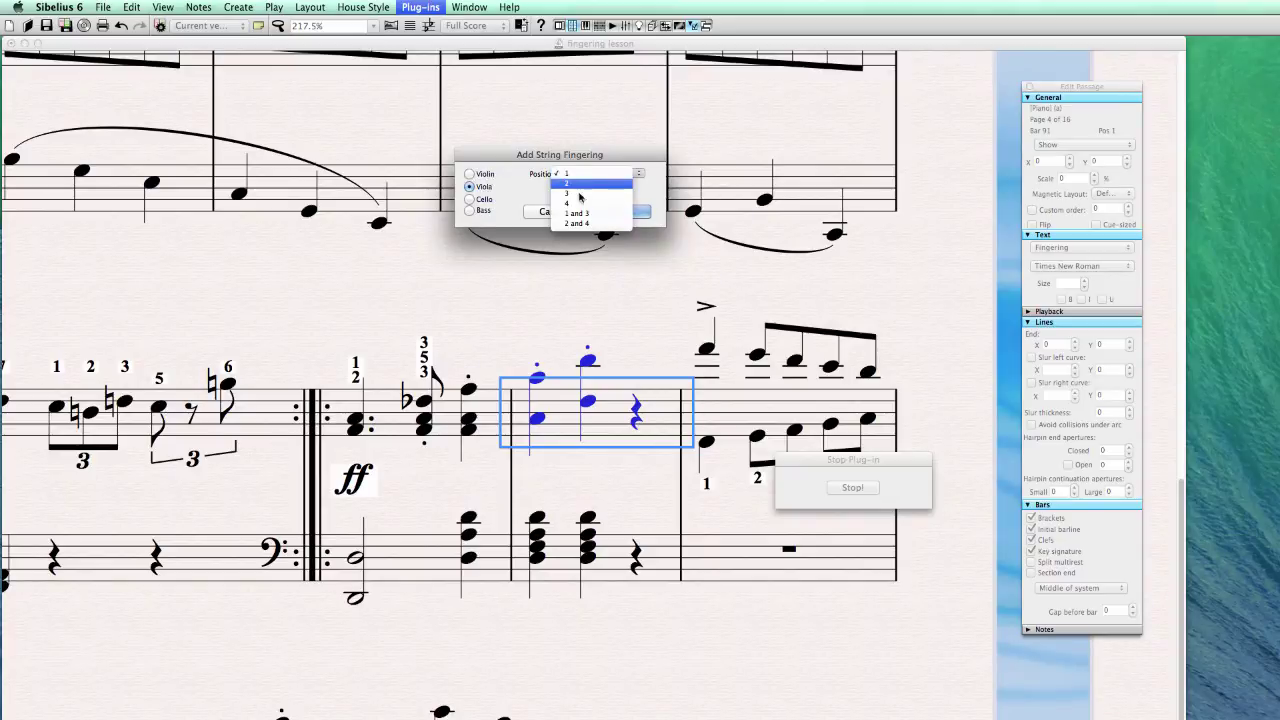
left_click(476, 177)
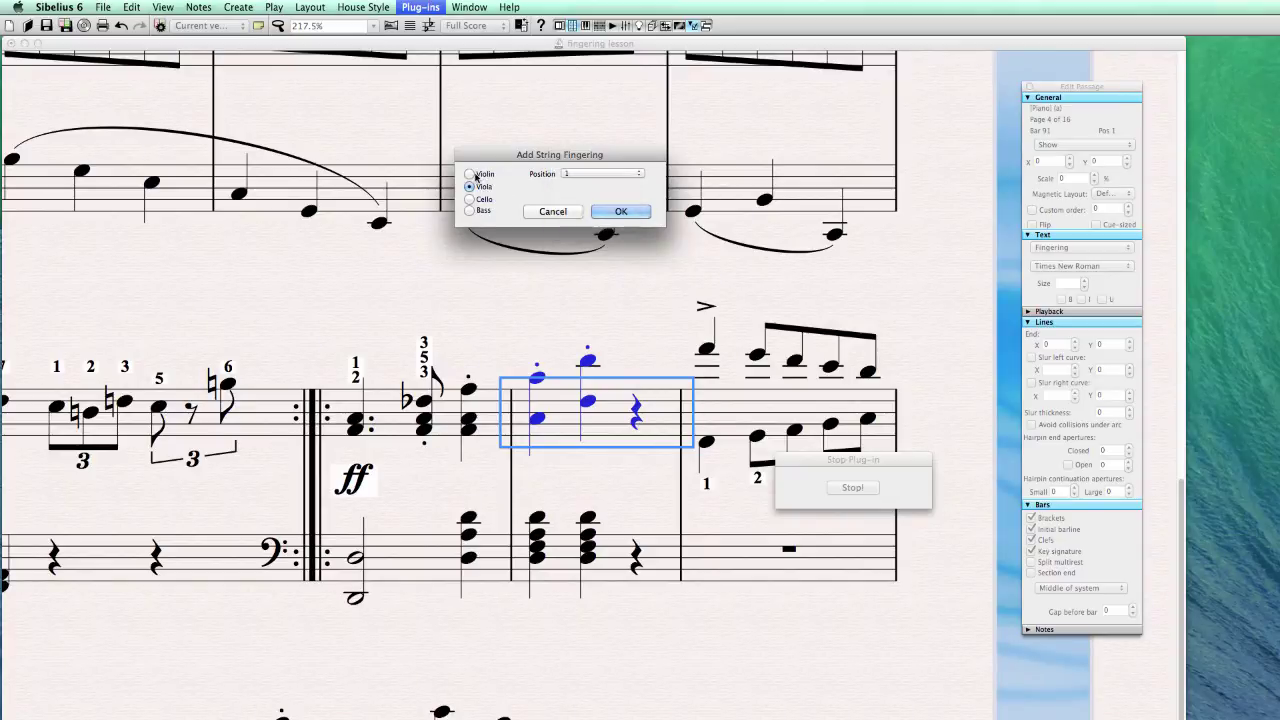
left_click(620, 211)
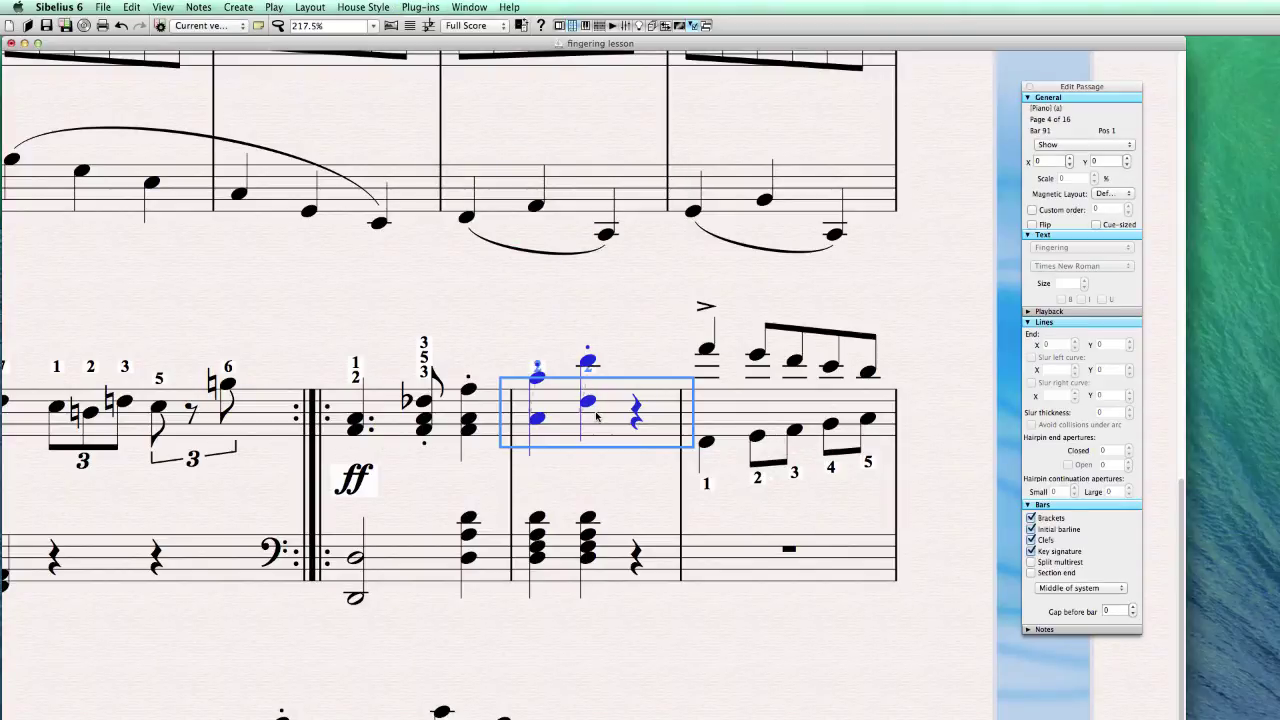
Move the new viola fingerings up above bar 91's notes
key("Escape")
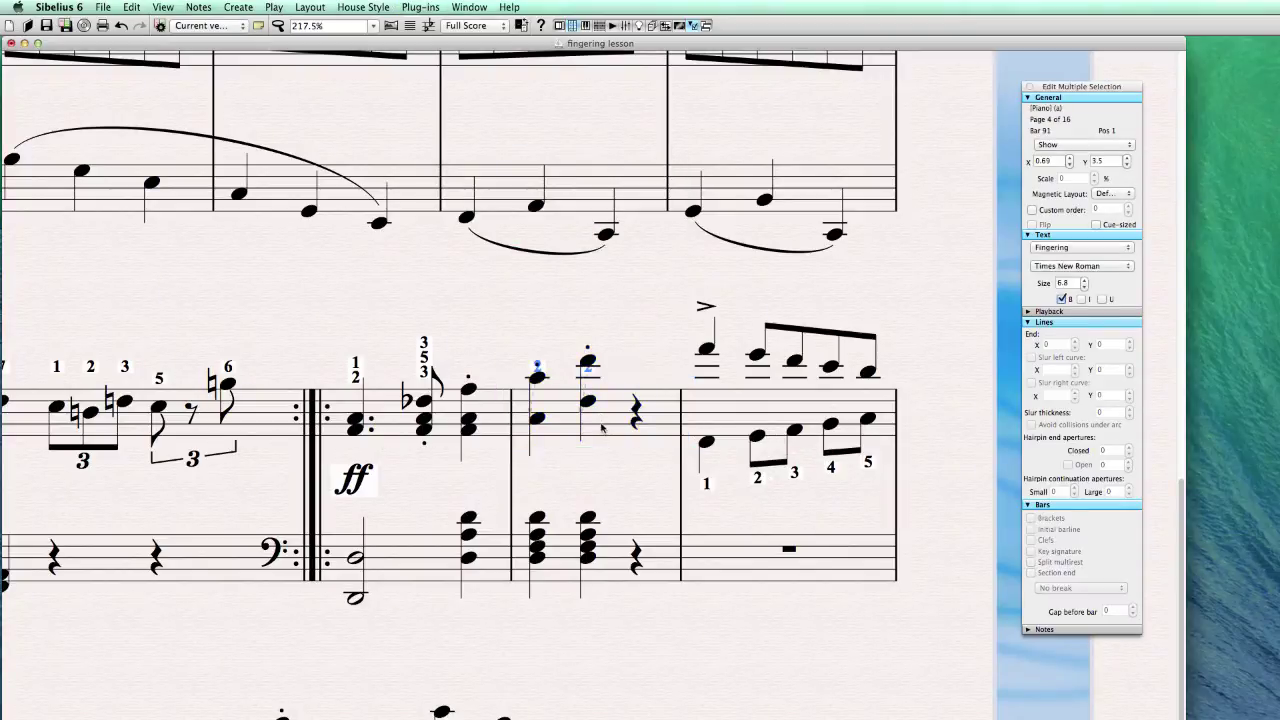
key("Up")
key("Up")
key("Up")
key("Up")
key("Up")
key("Up")
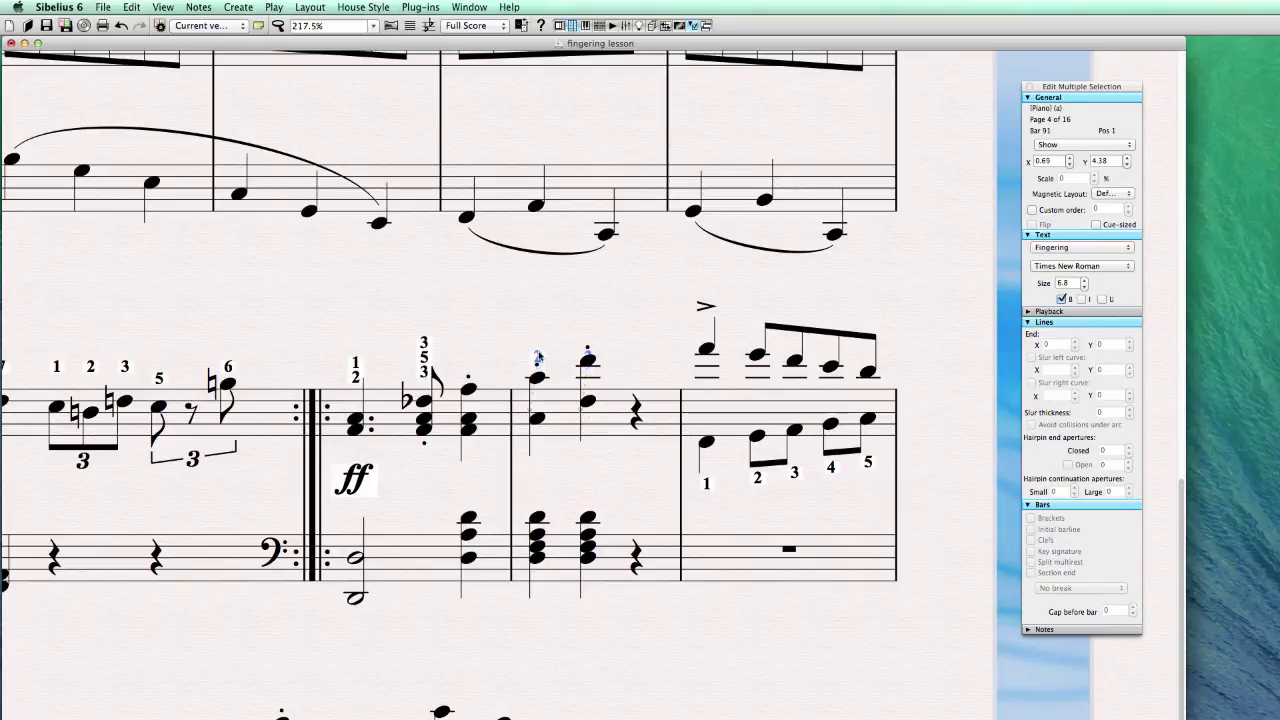
key("Up")
key("Up")
key("Up")
key("Up")
key("Up")
key("Up")
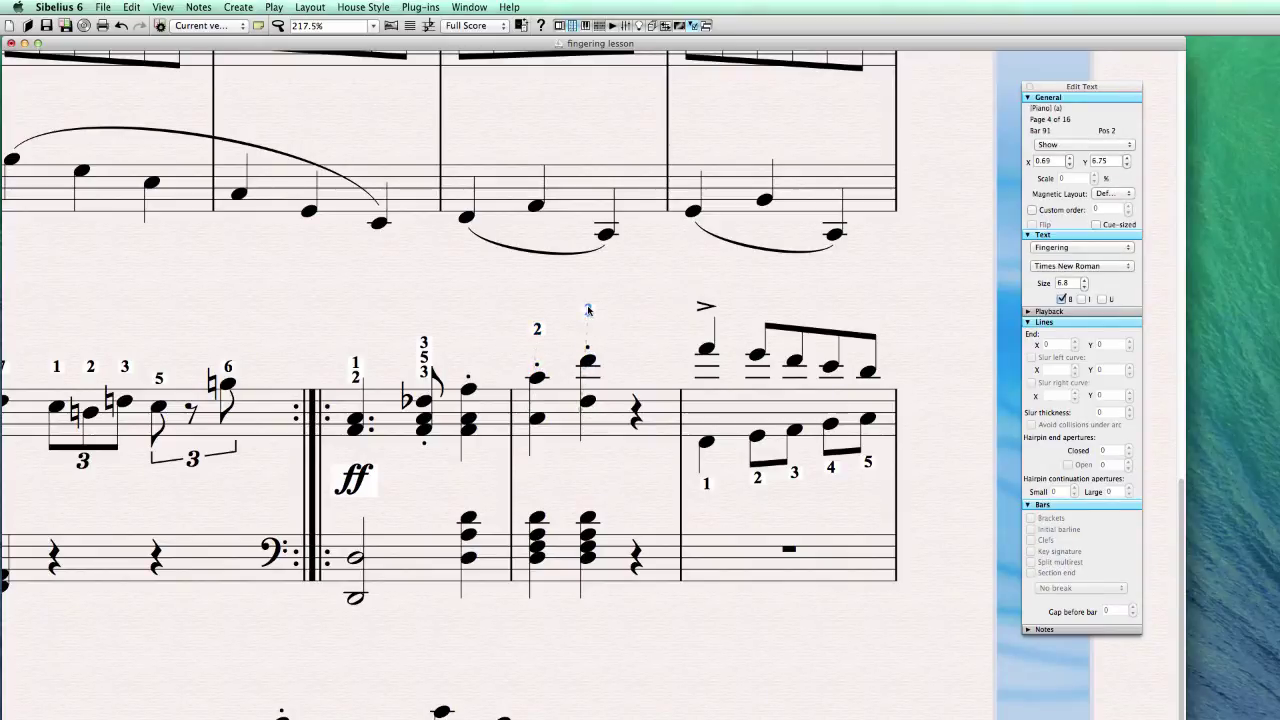
left_click_drag(537, 329, 537, 348)
key("Escape")
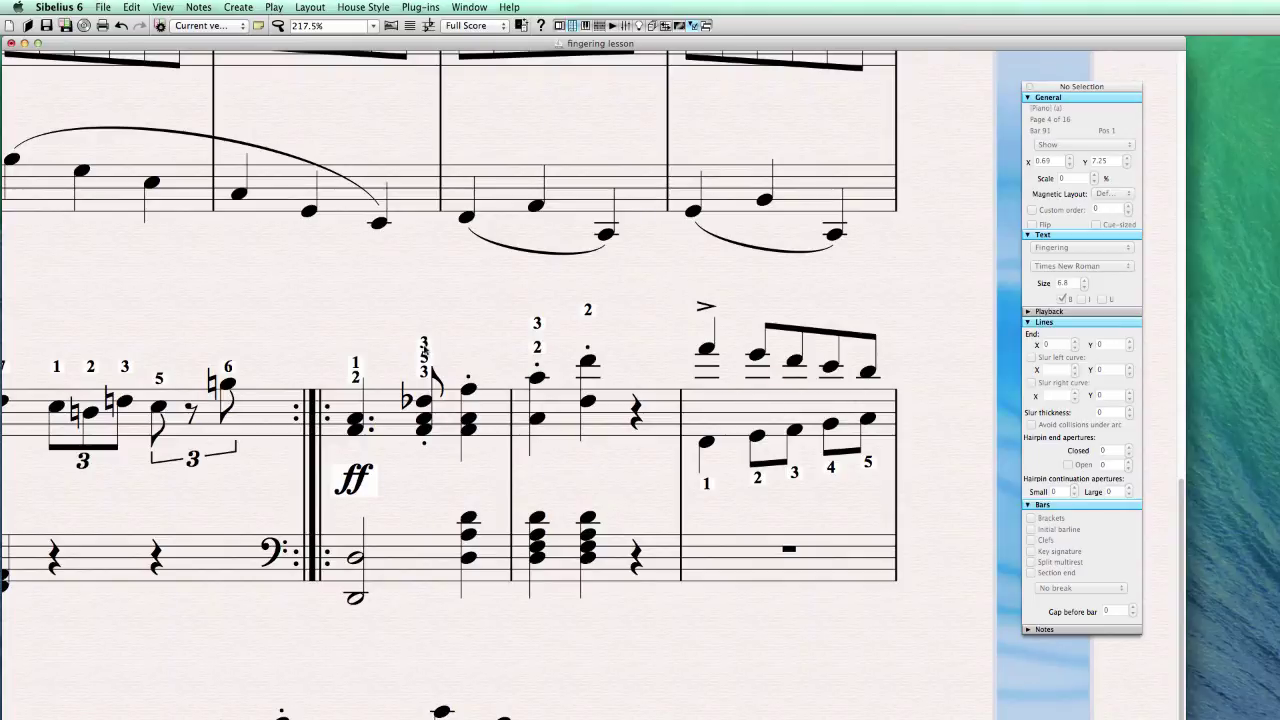
Delete the 2 on bar 91's first note and drag the 3 down into its place
left_click_drag(425, 343, 425, 317)
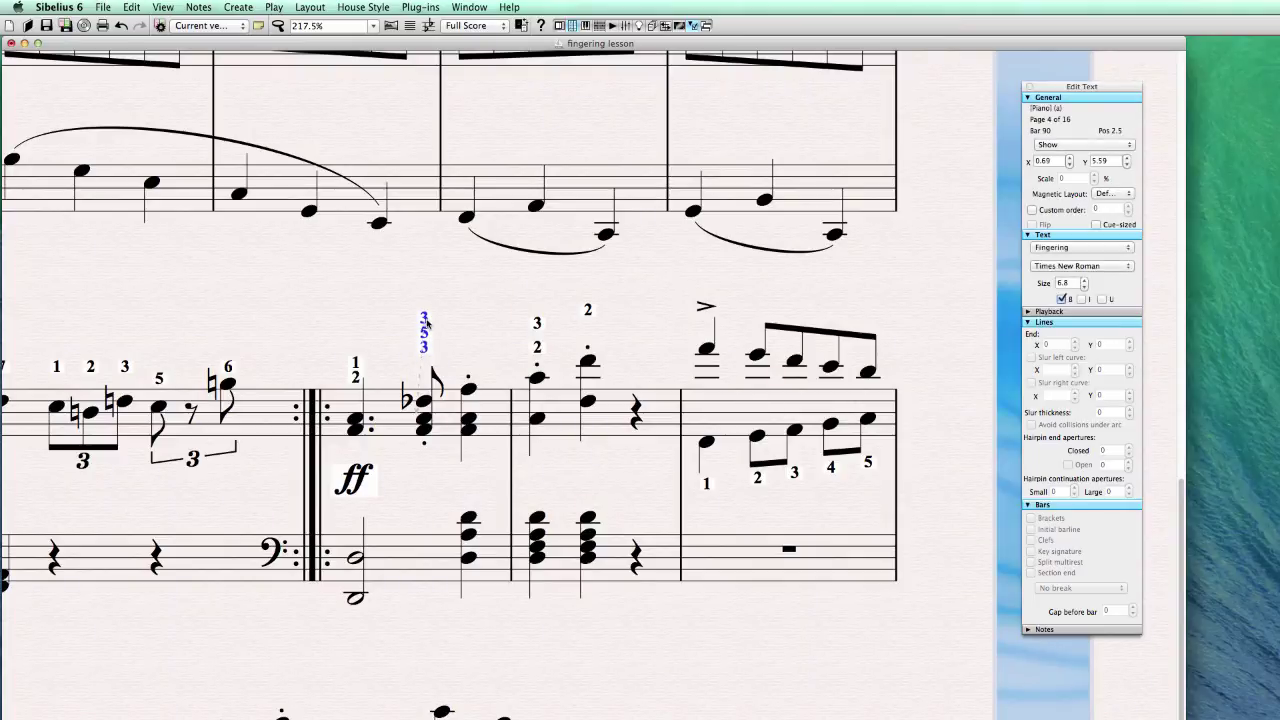
left_click(538, 348)
left_click(537, 325)
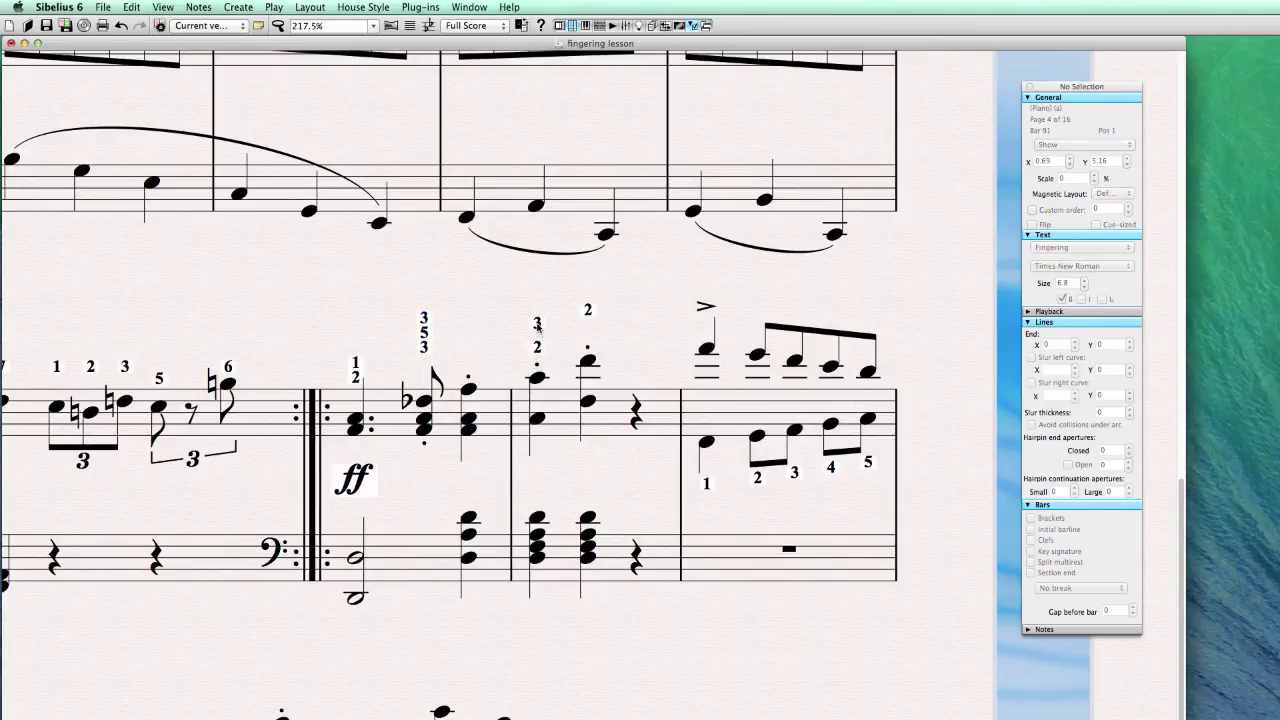
left_click(537, 348)
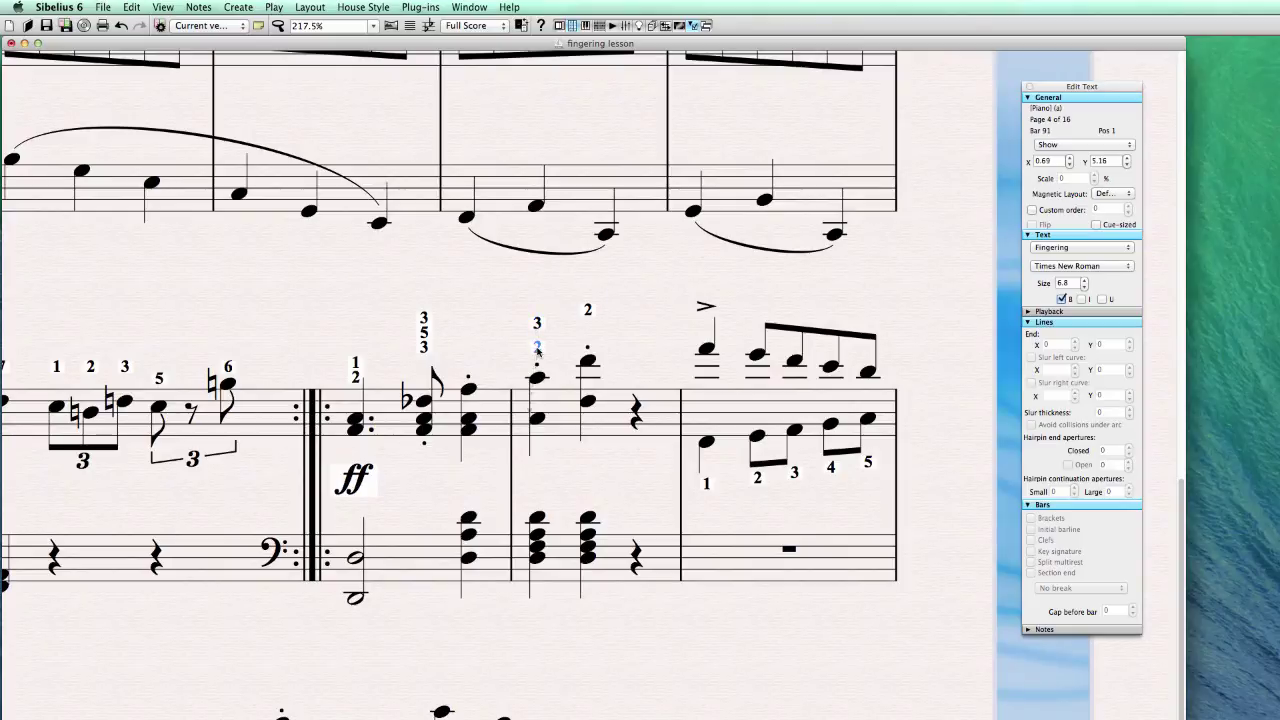
key("Delete")
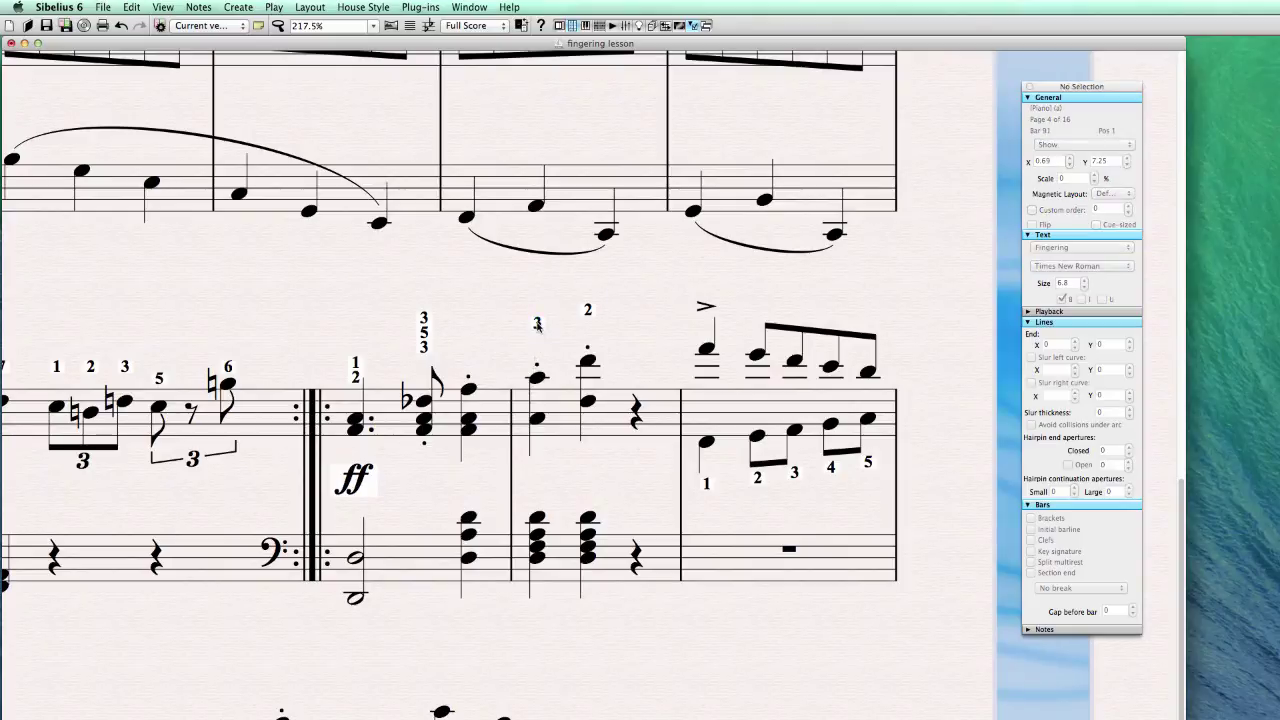
left_click_drag(537, 324, 538, 350)
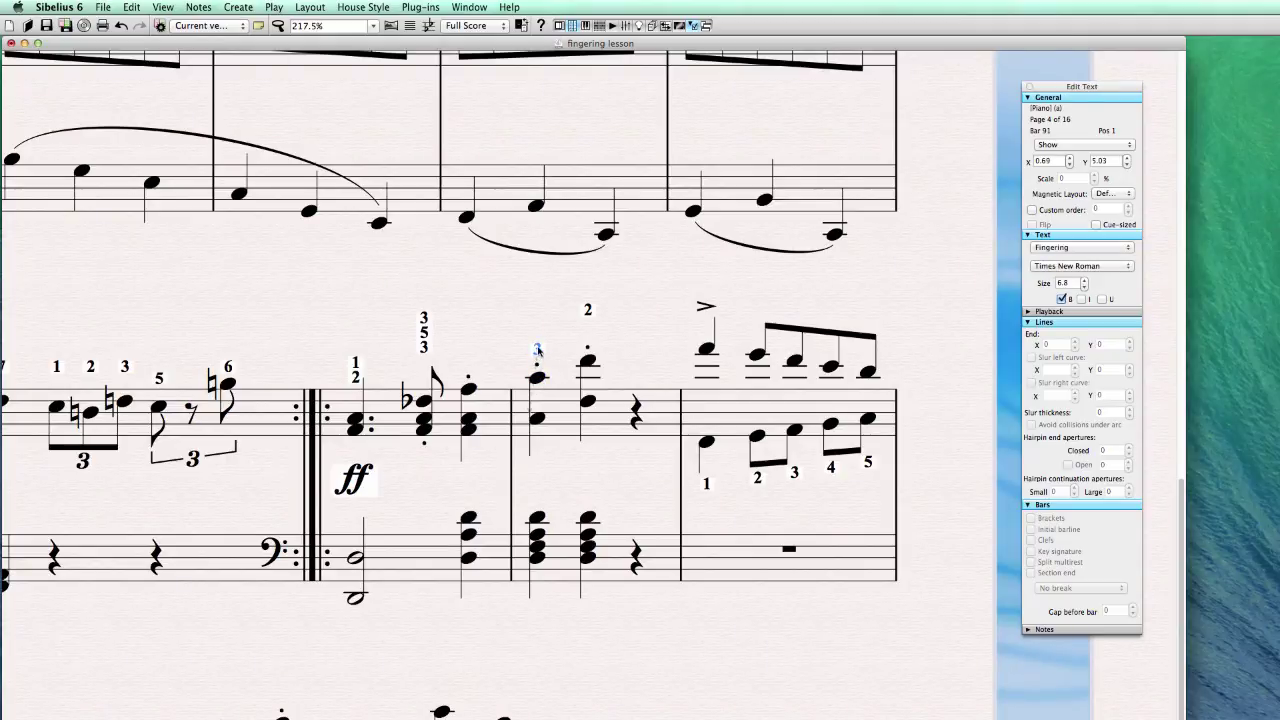
Edit the 3 fingering to read 3-2 and nudge it slightly right
double_click(537, 349)
type("-")
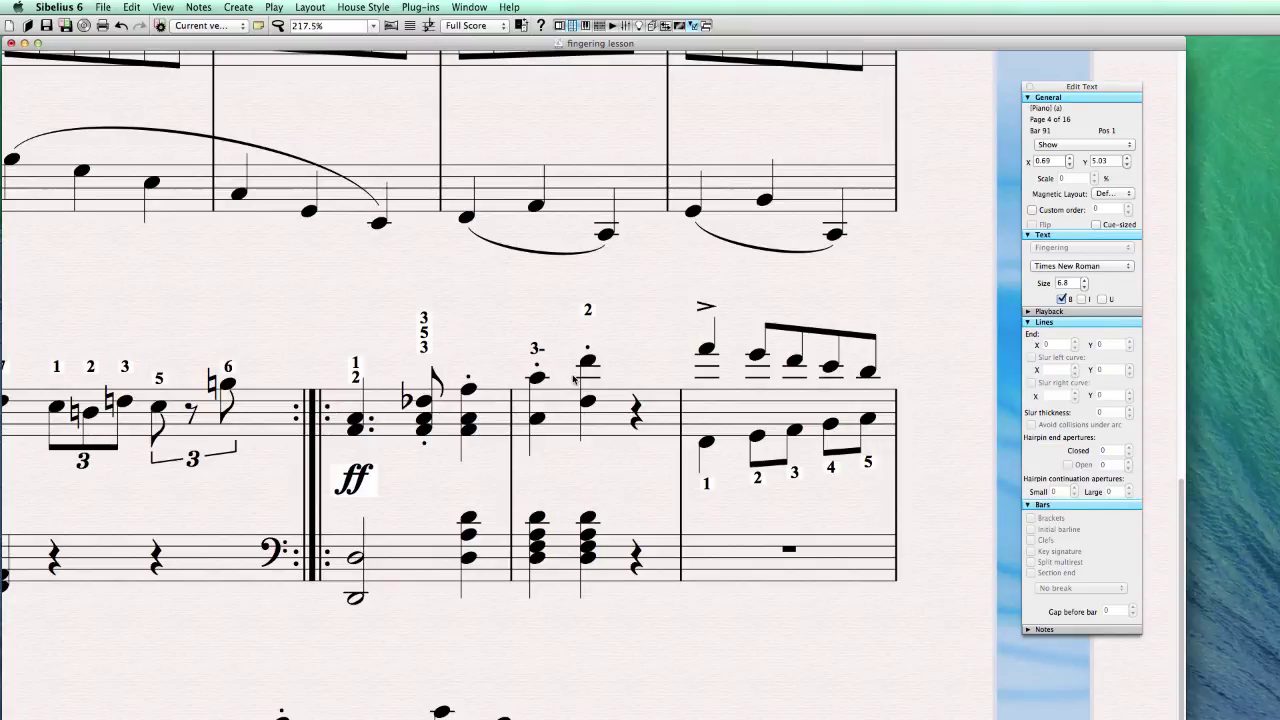
type("2")
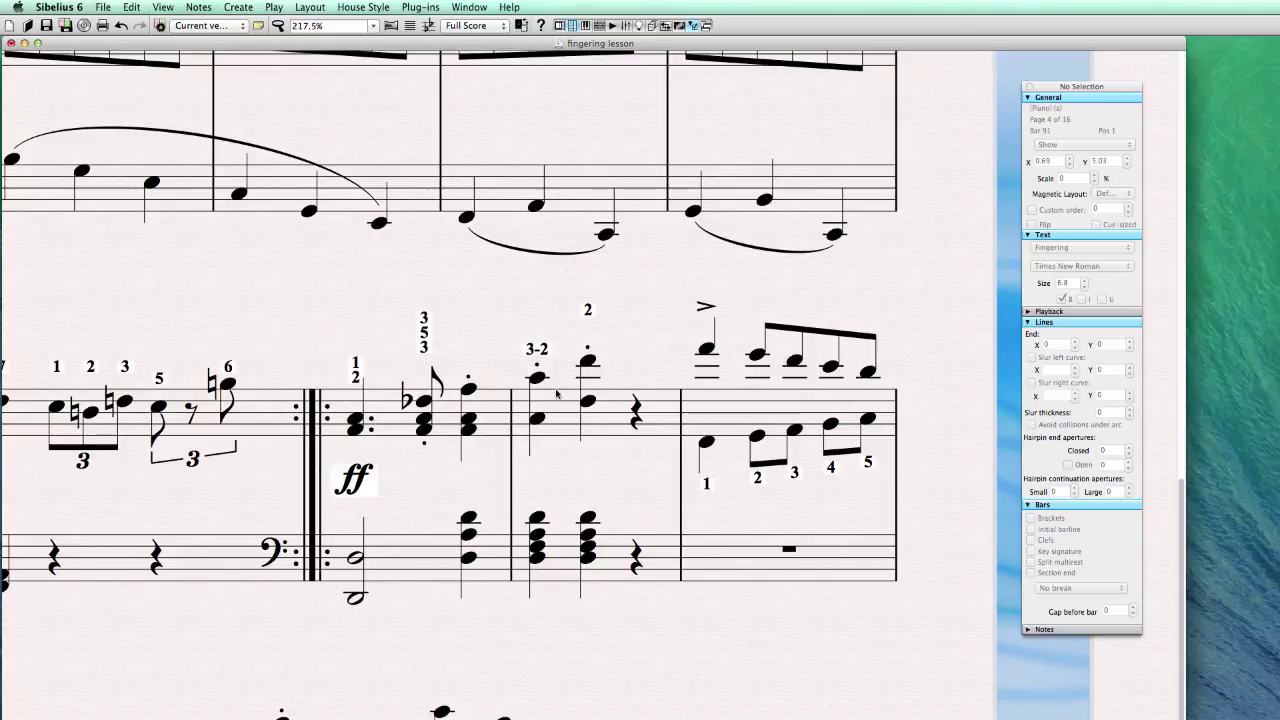
double_click(540, 349)
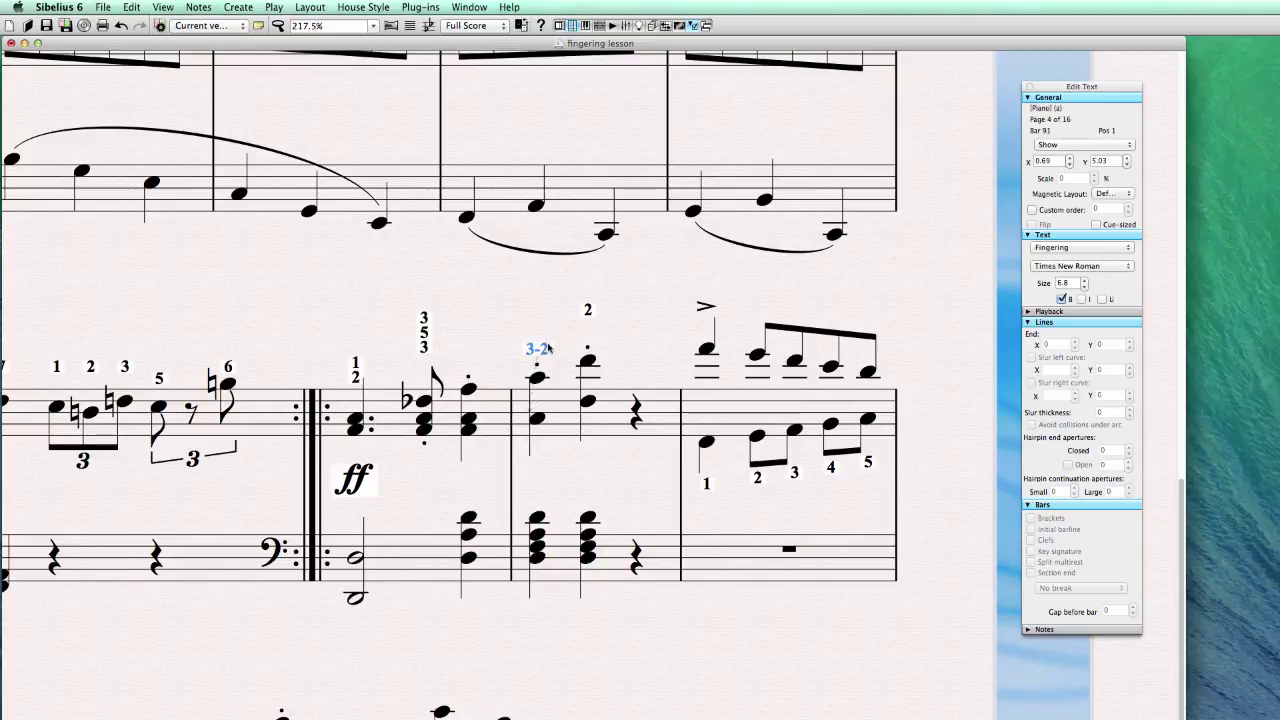
key("Right")
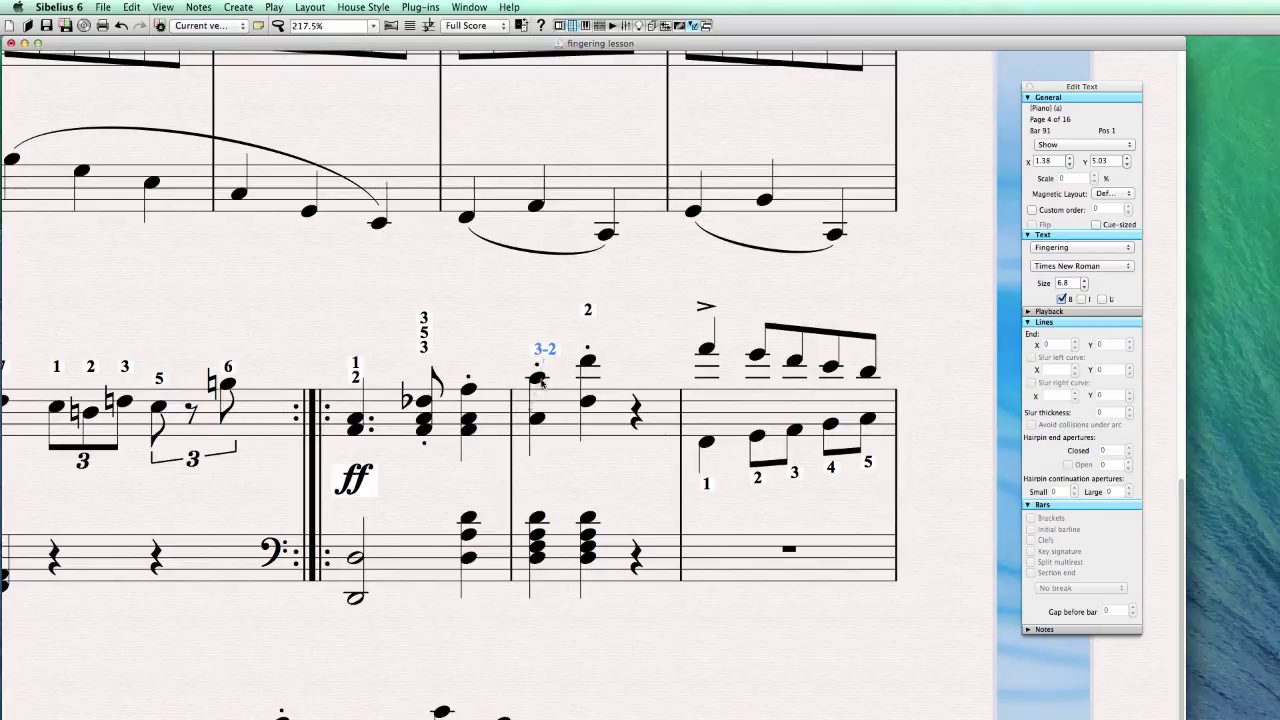
left_click(539, 379)
left_click(541, 352)
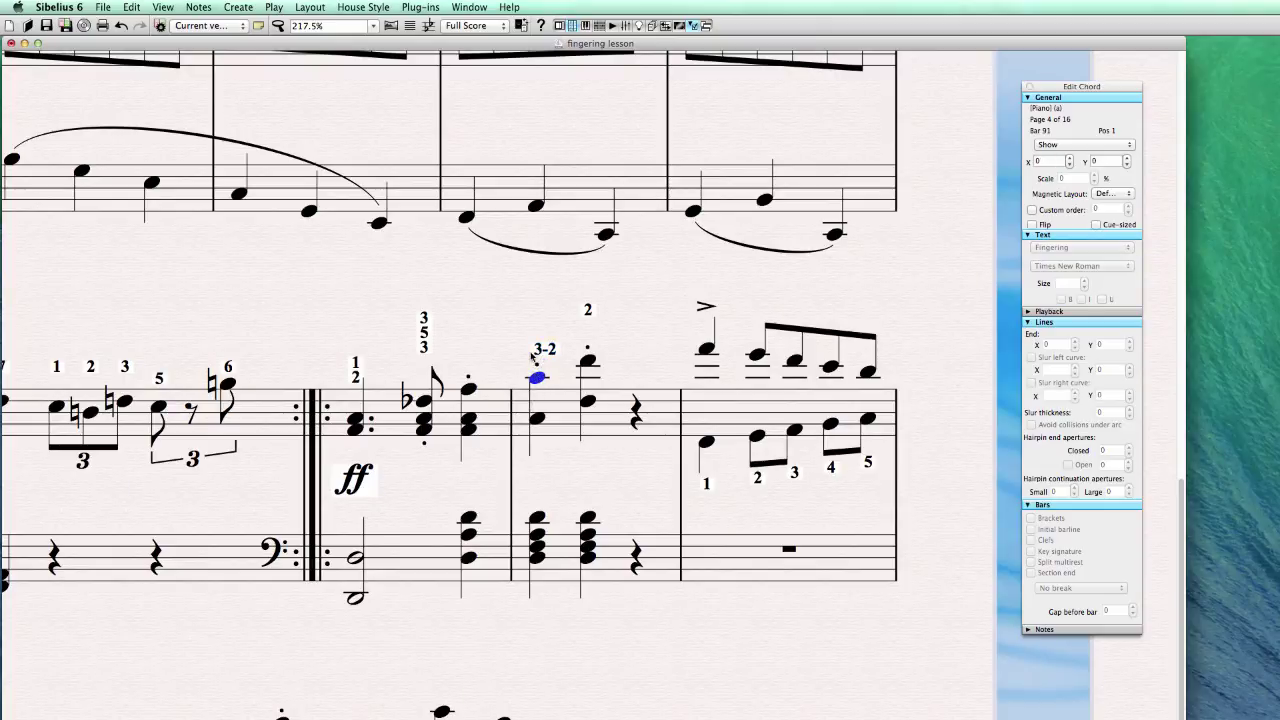
mouse_move(366, 304)
left_mouse_down()
mouse_move(464, 304)
mouse_move(433, 270)
left_mouse_up()
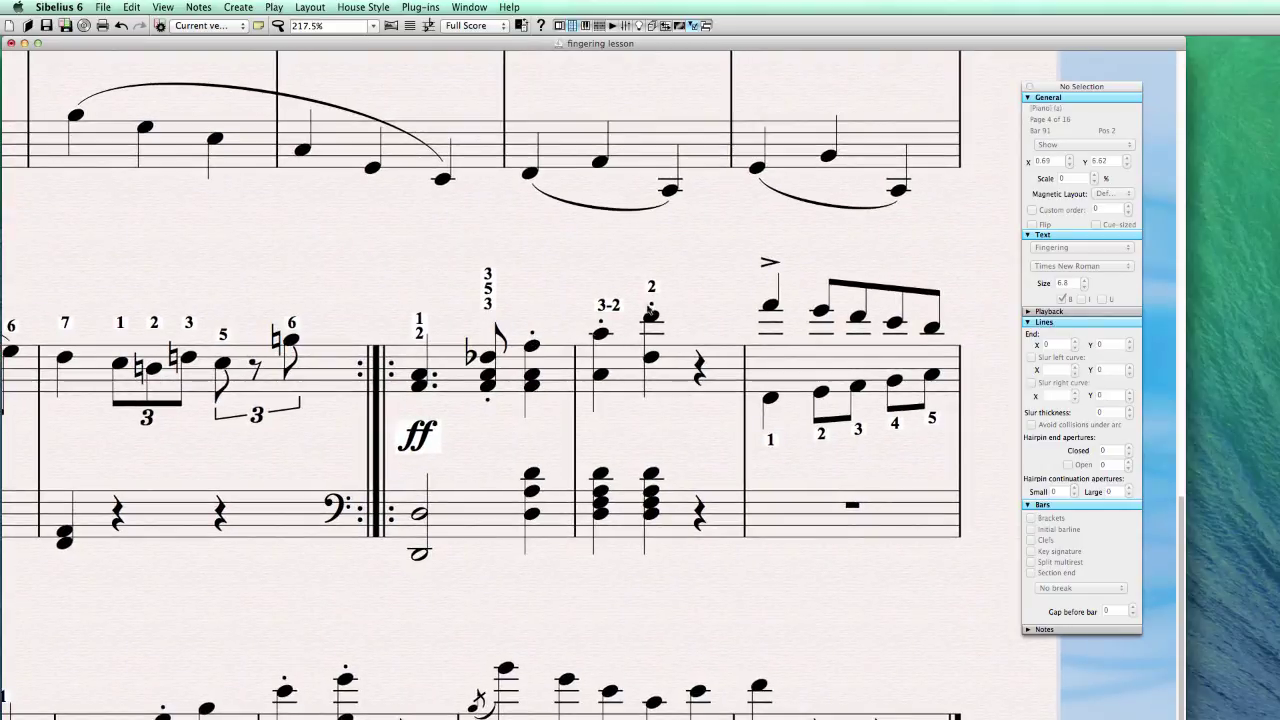
left_click(821, 438)
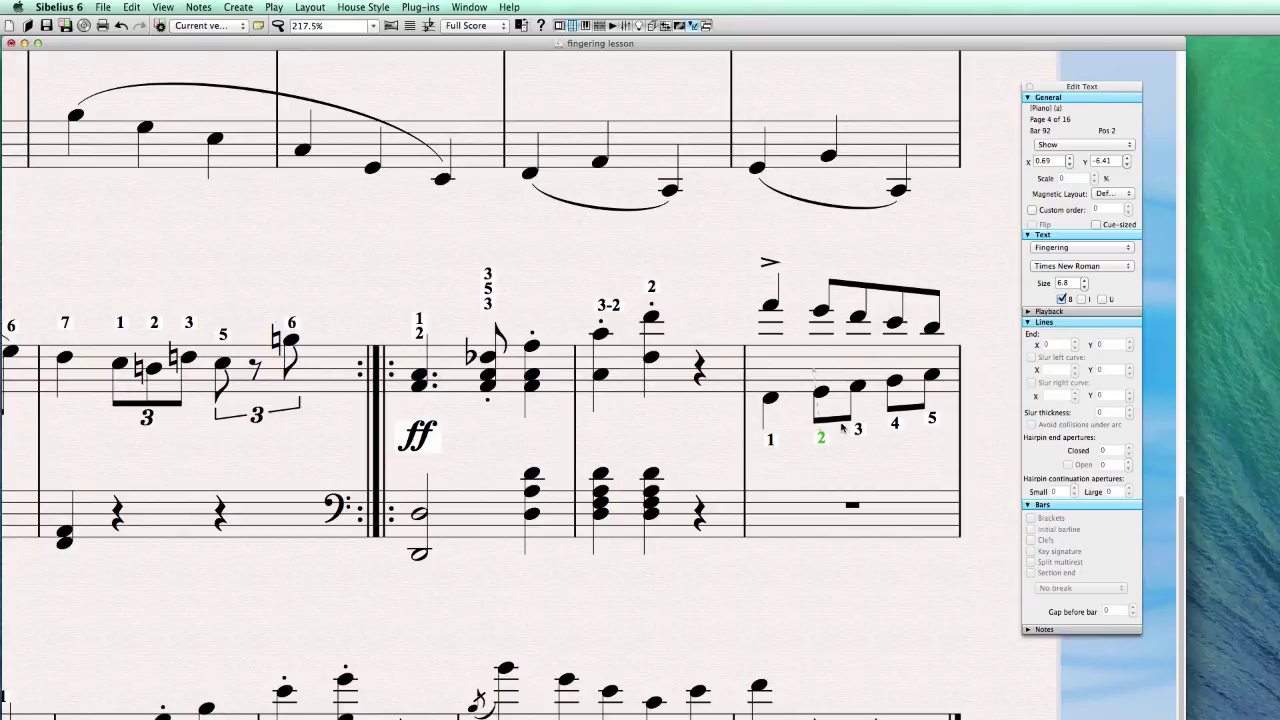
left_click_drag(822, 442, 824, 416)
left_click_drag(822, 411, 825, 438)
key("Tab")
key("Tab")
mouse_move(679, 574)
left_mouse_down()
mouse_move(777, 414)
mouse_move(929, 417)
mouse_move(954, 593)
left_mouse_up()
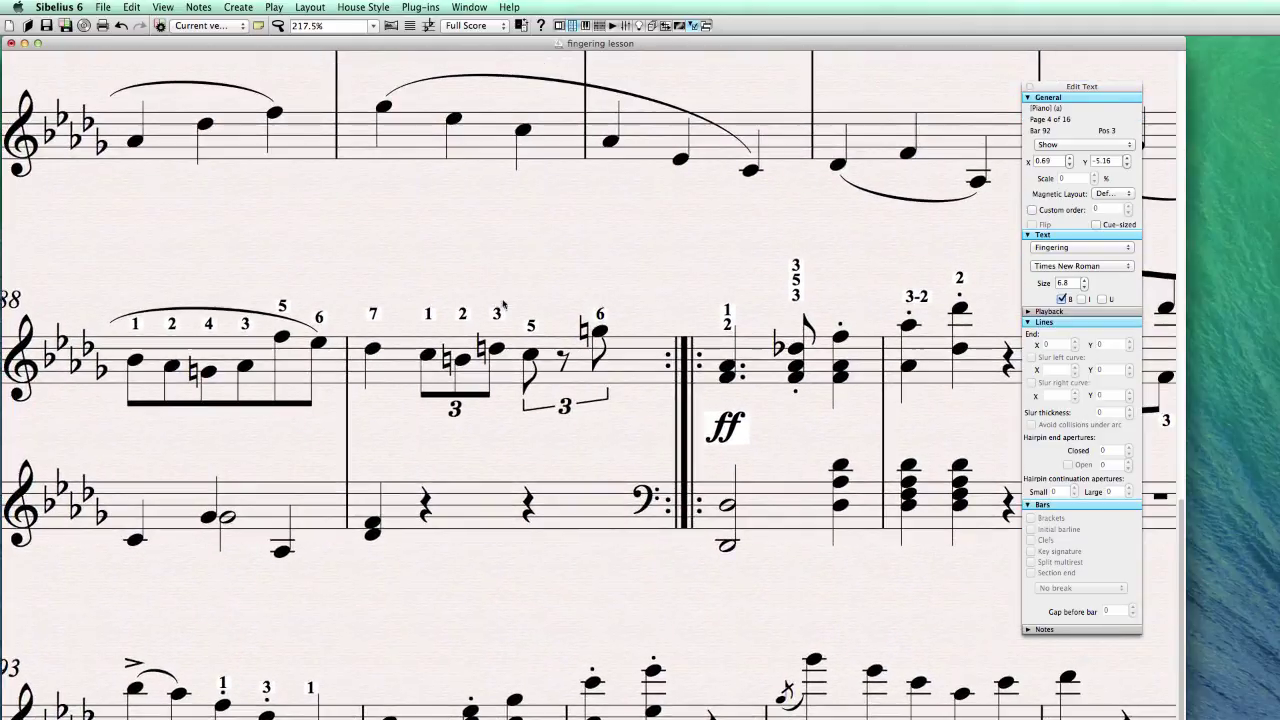
scroll(520, 286, "up", 2)
scroll(474, 277, "up", 2)
left_click_drag(603, 284, 579, 302)
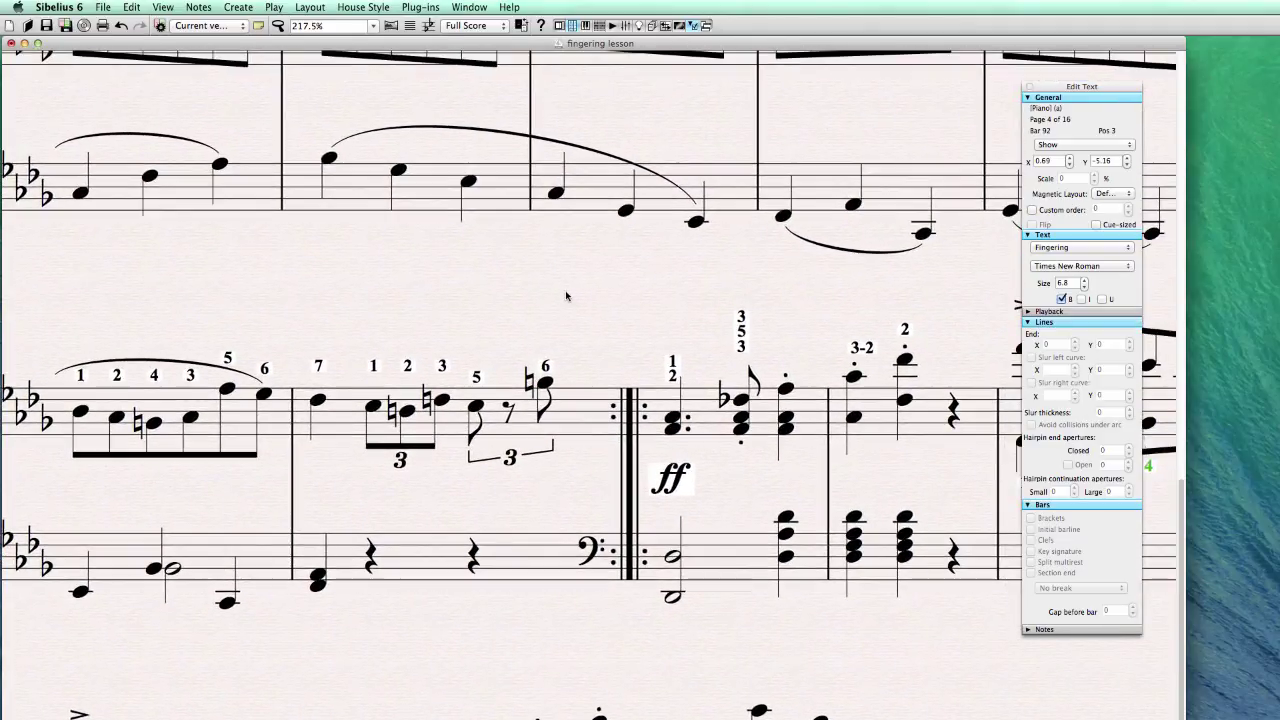